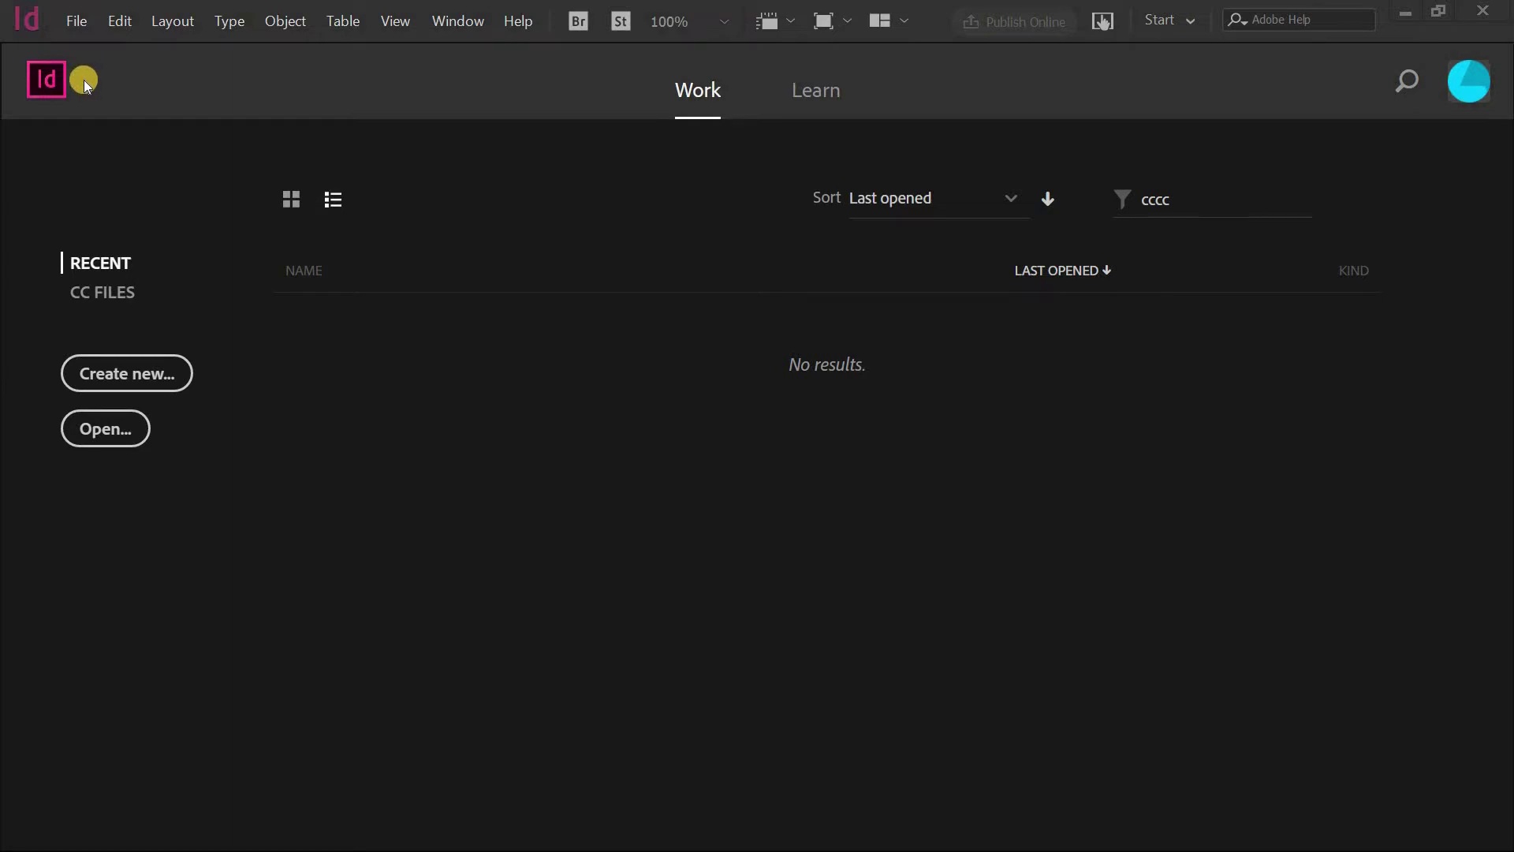
Create a new print document from the blank Letter preset, 51p0 x 66p0, in portrait orientation.
left_click(81, 24)
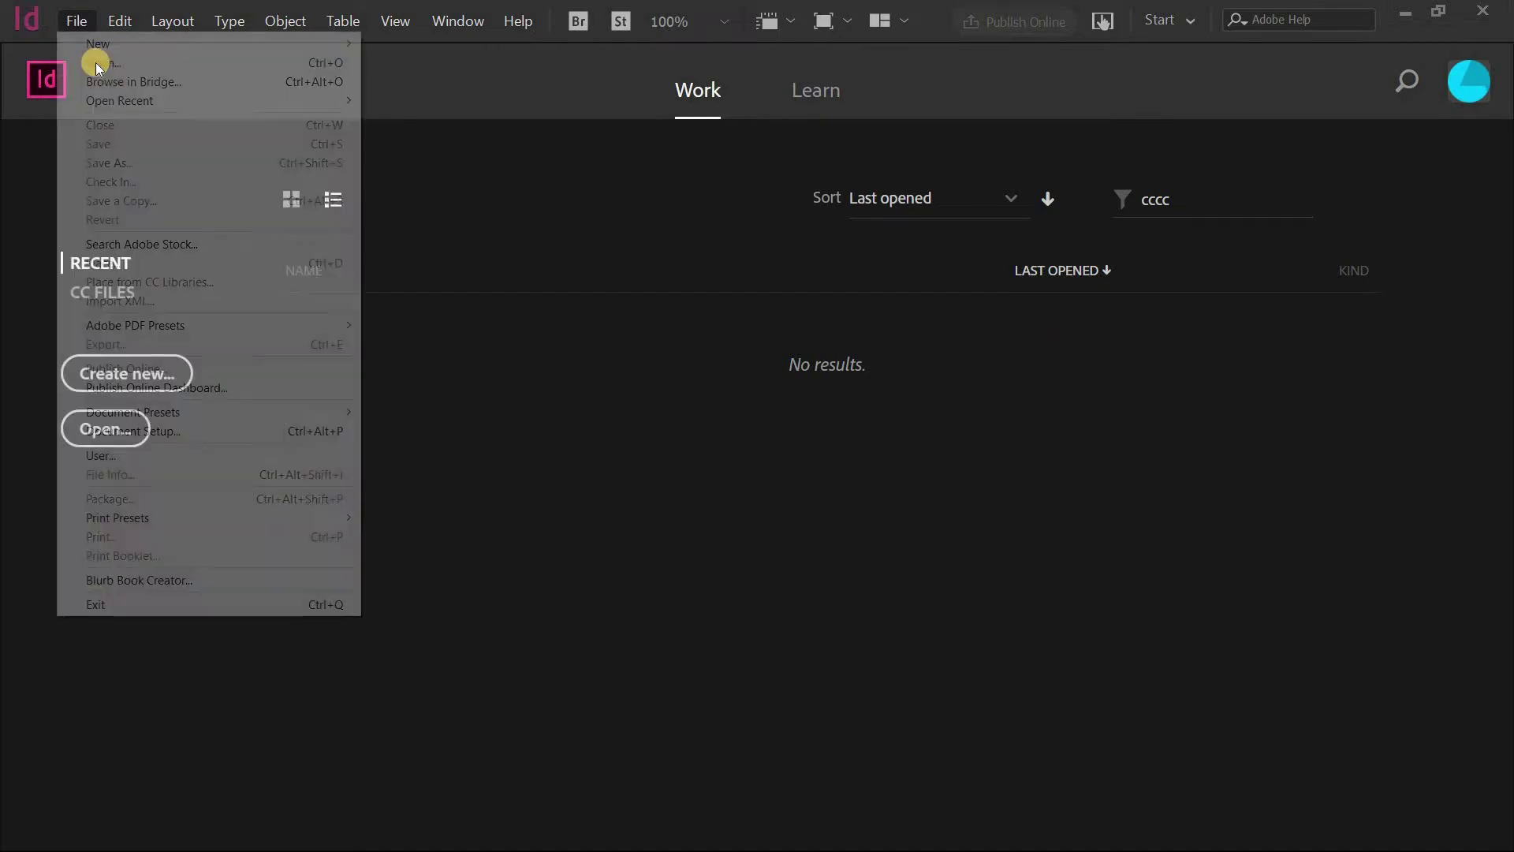
mouse_move(172, 48)
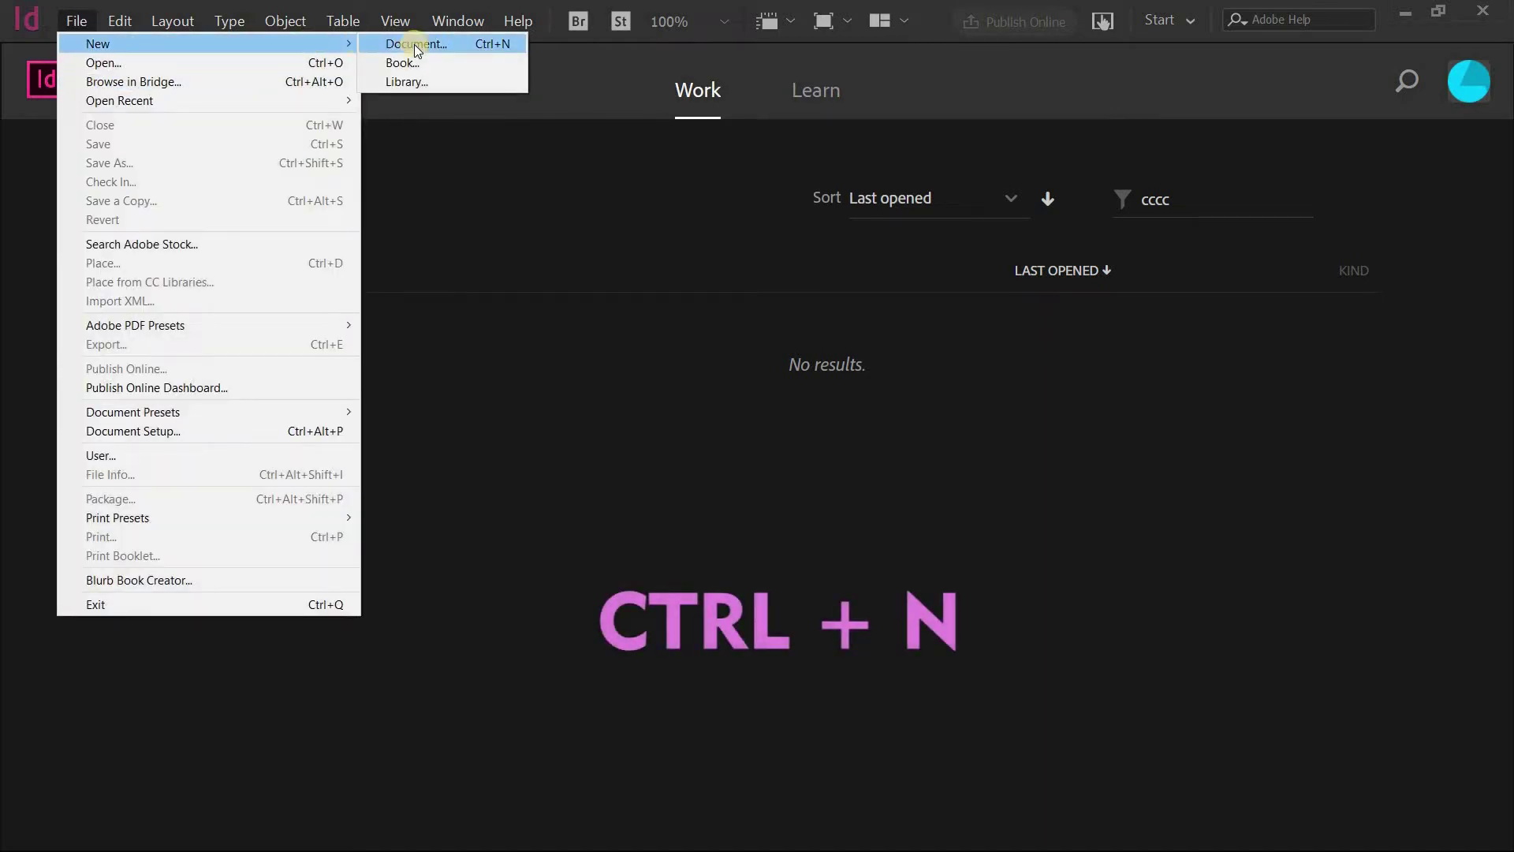
left_click(414, 44)
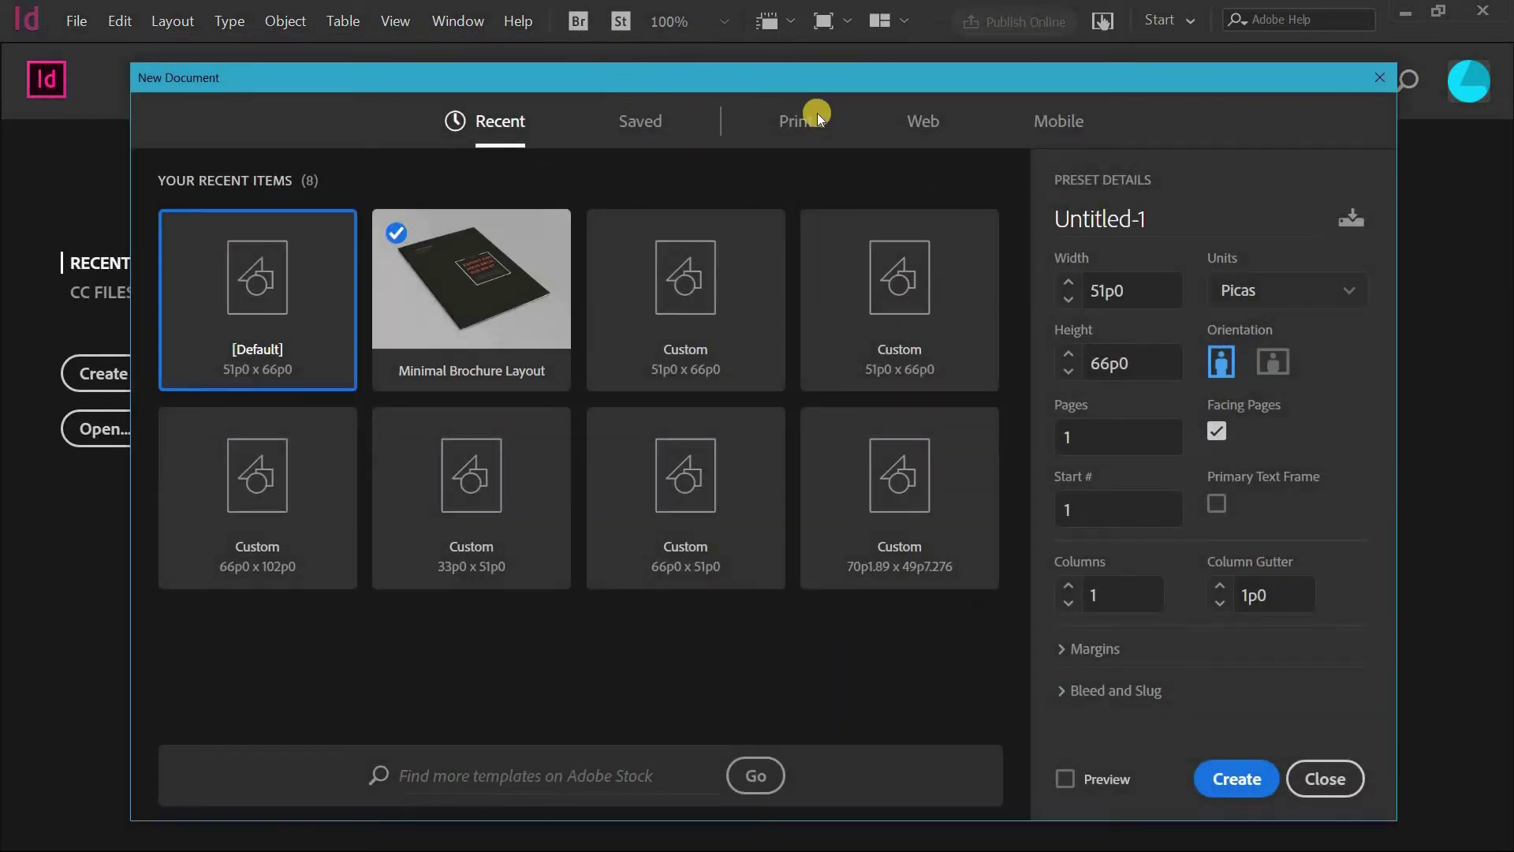
left_click(813, 117)
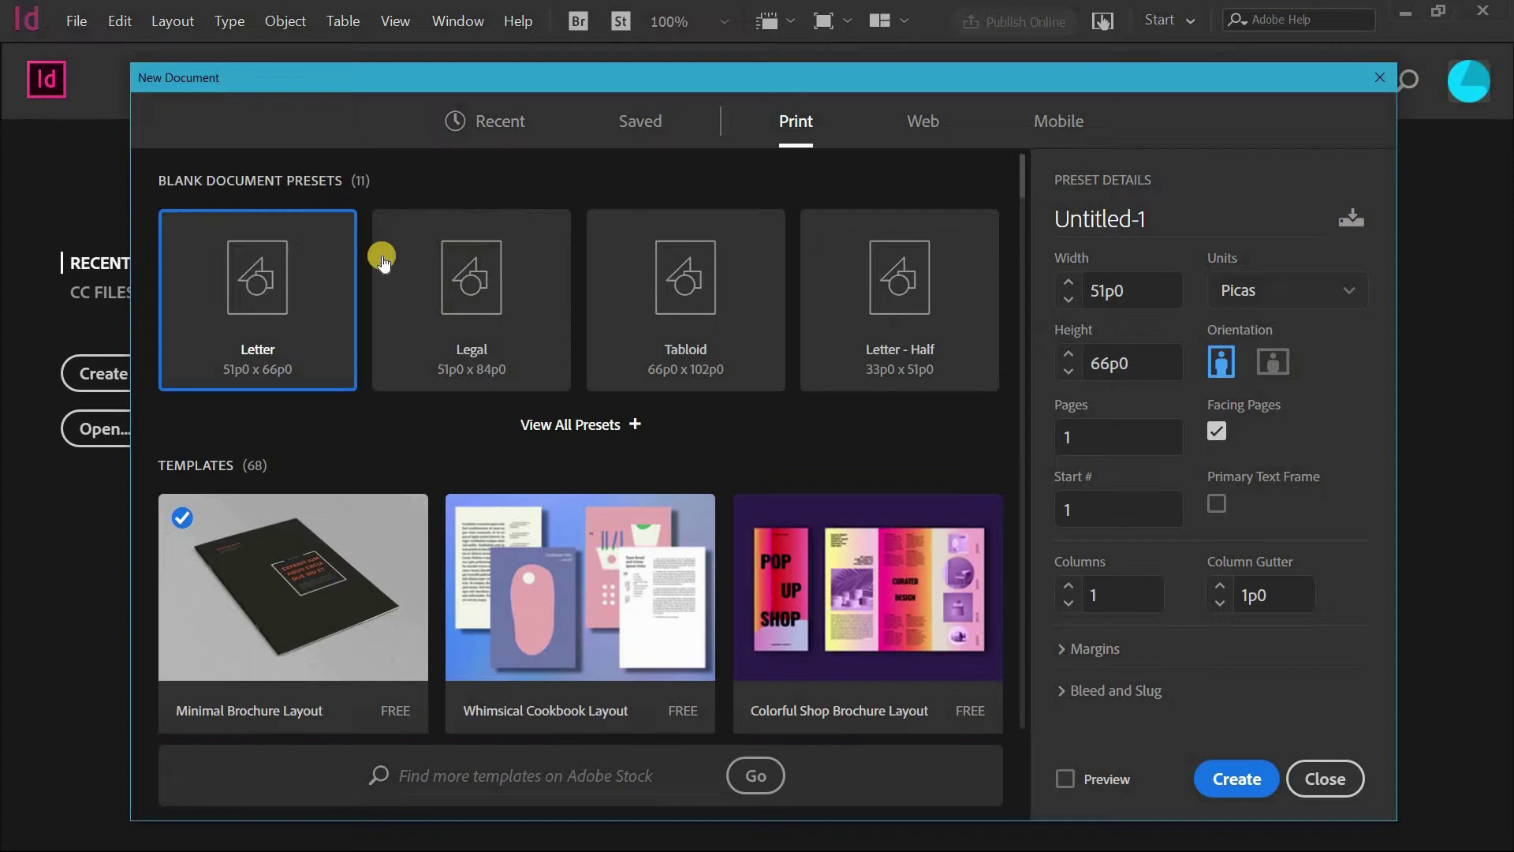
left_click(1236, 780)
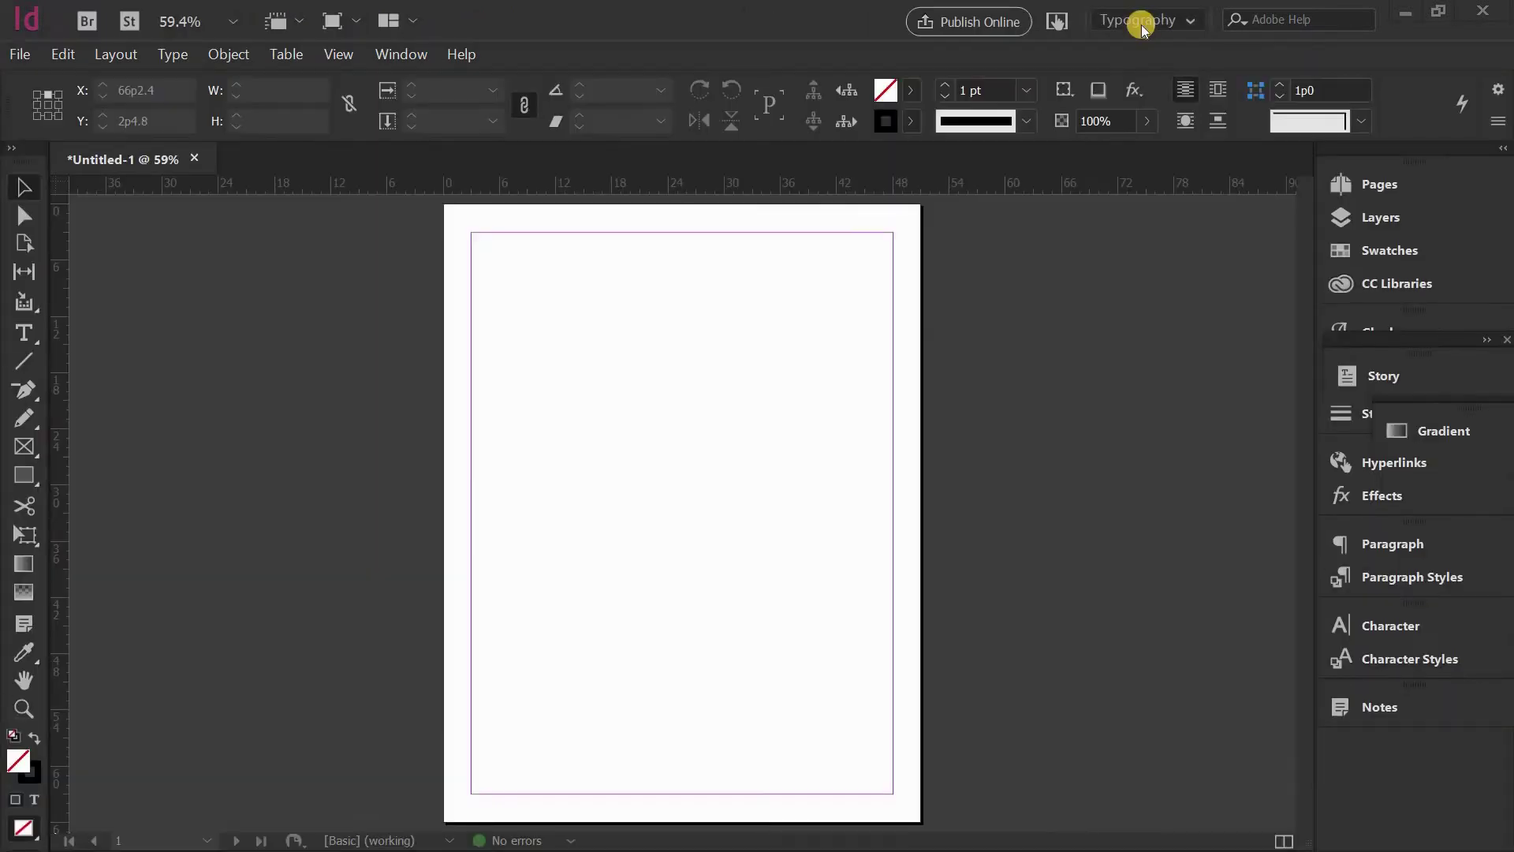
left_click(1187, 26)
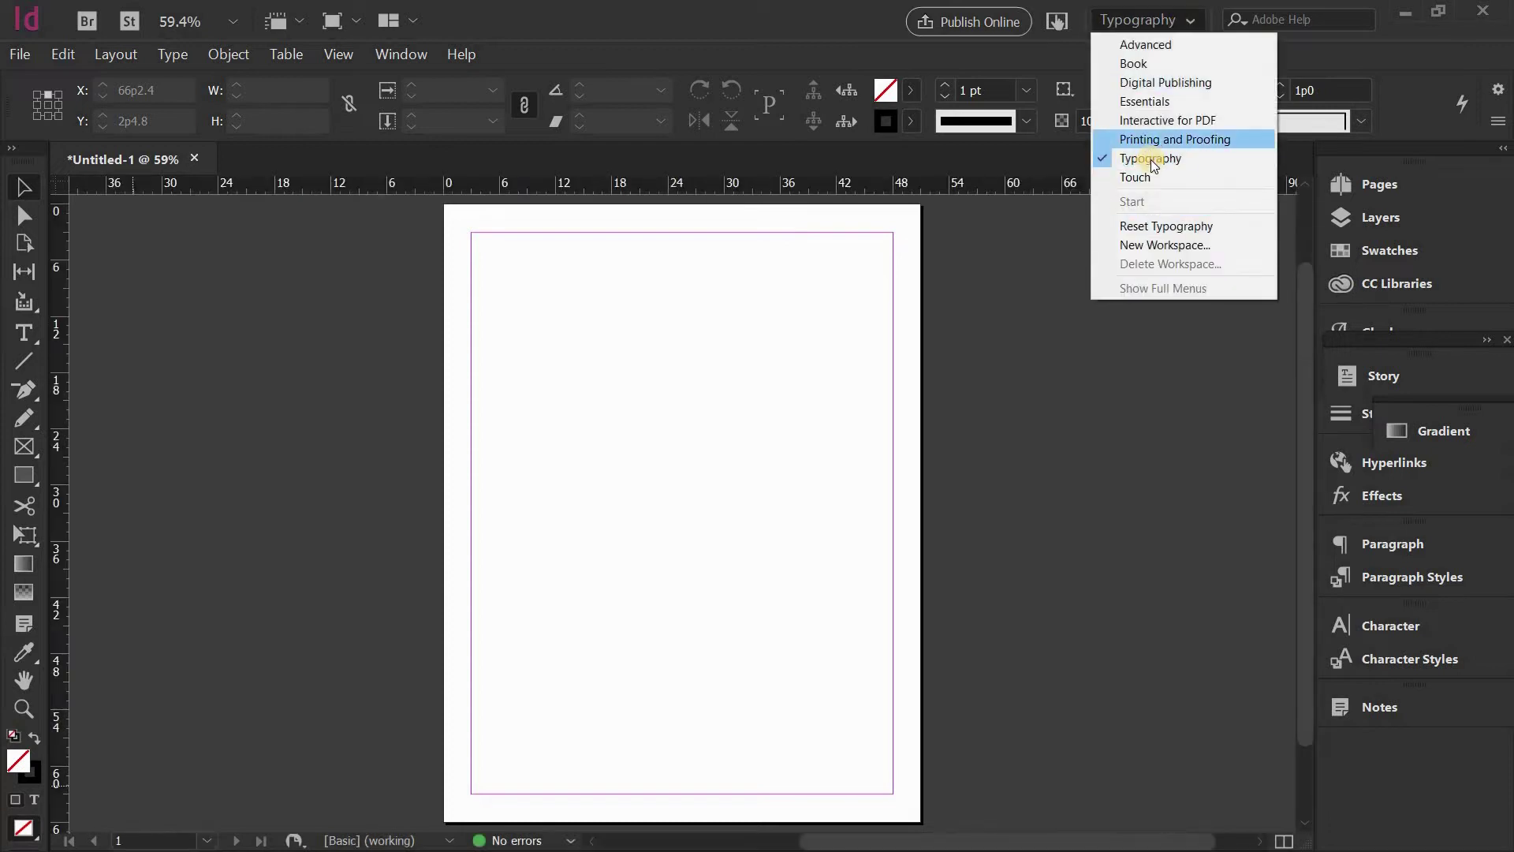
left_click(1112, 20)
left_click(1151, 20)
left_click(929, 105)
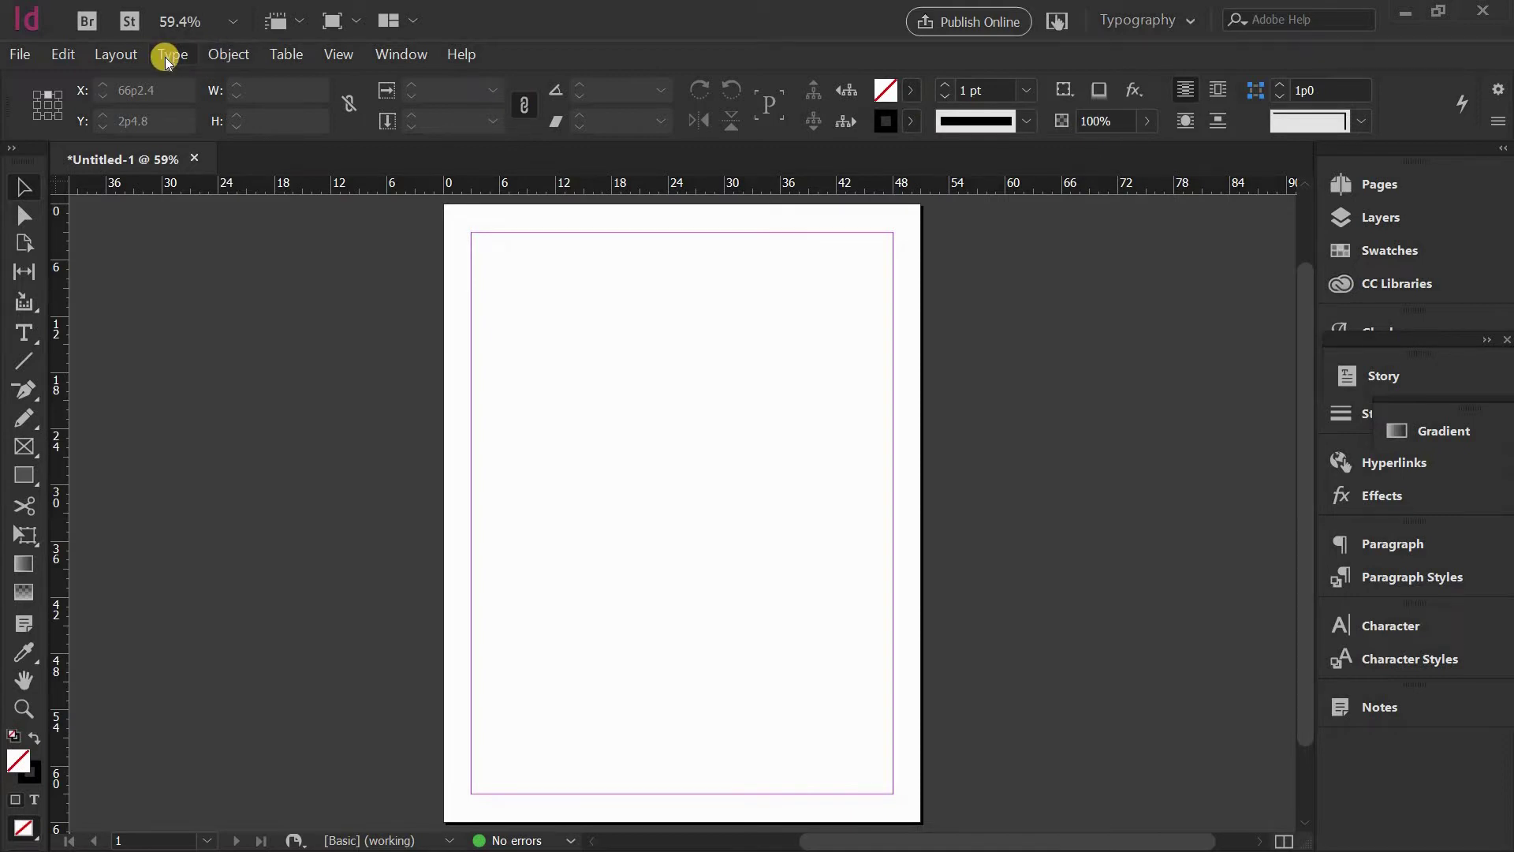
Place the image vz_eliquid_juicy_red_apple.jpg from the Desktop at full size near the page's upper-left corner.
left_click(26, 57)
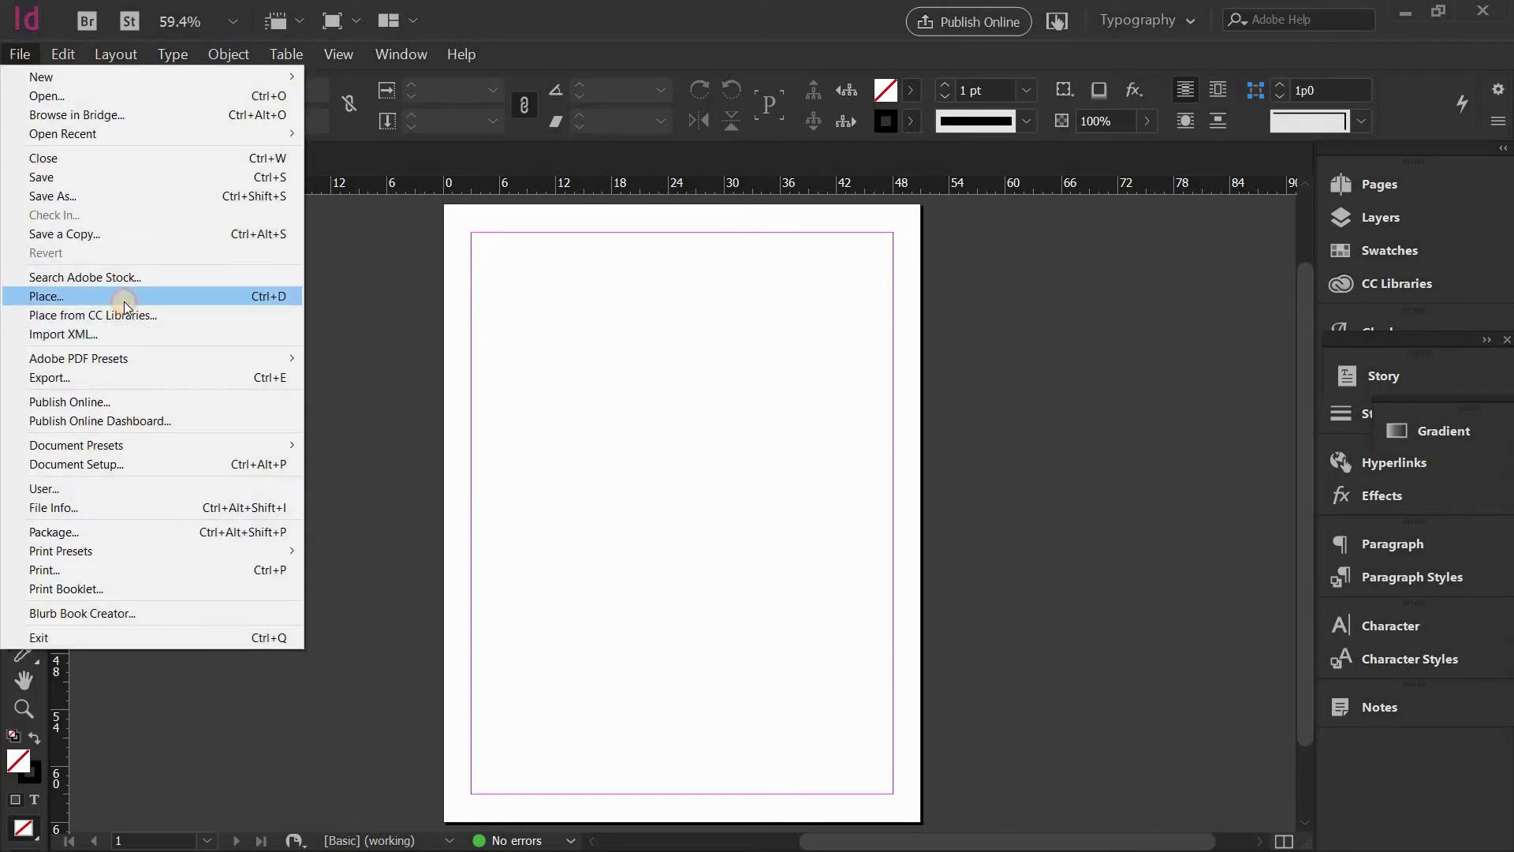
left_click(125, 296)
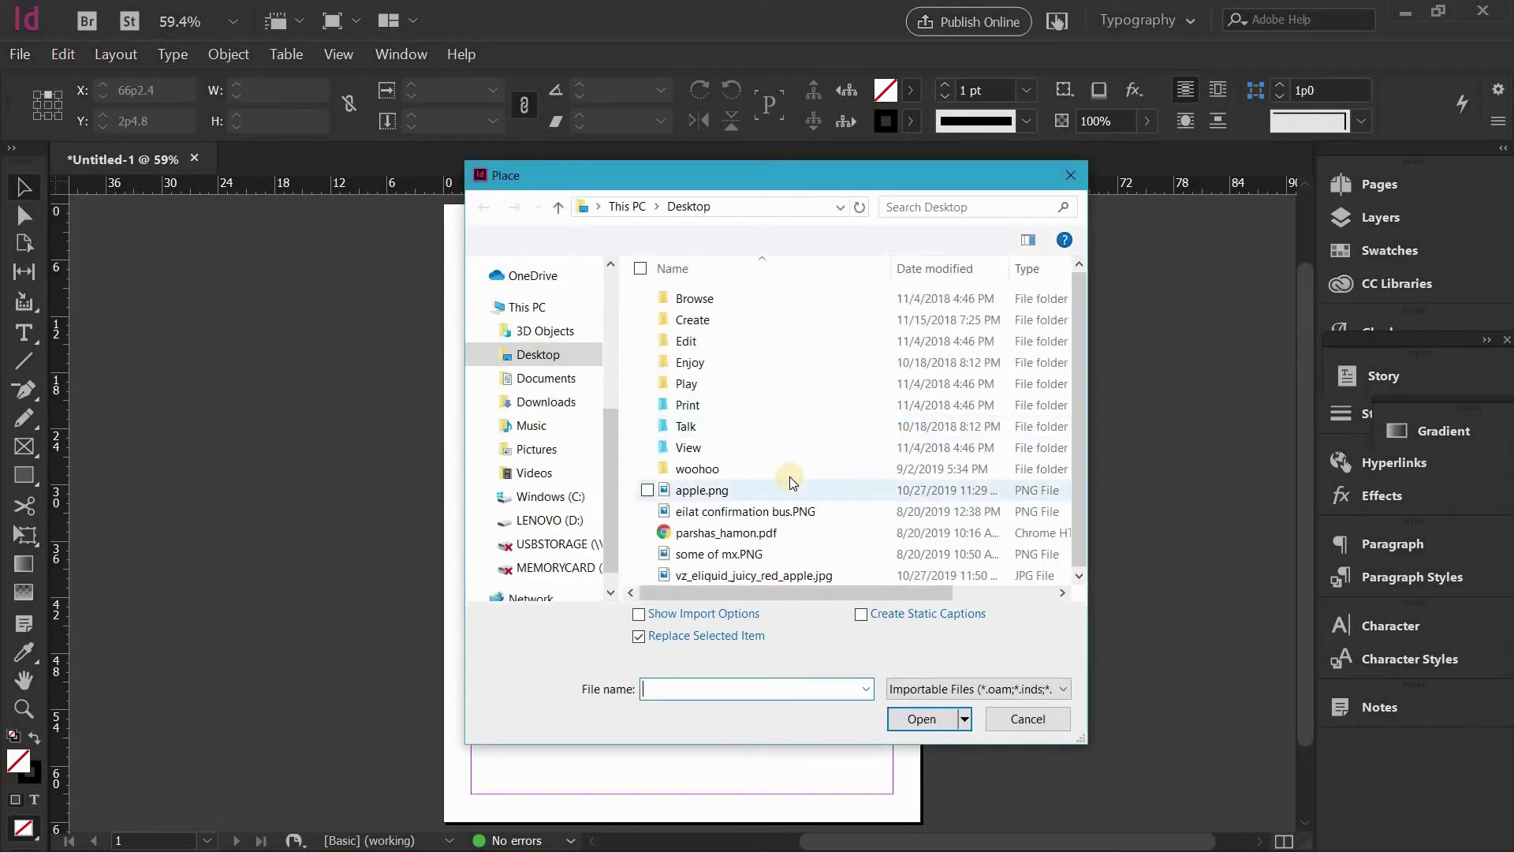
left_click(757, 575)
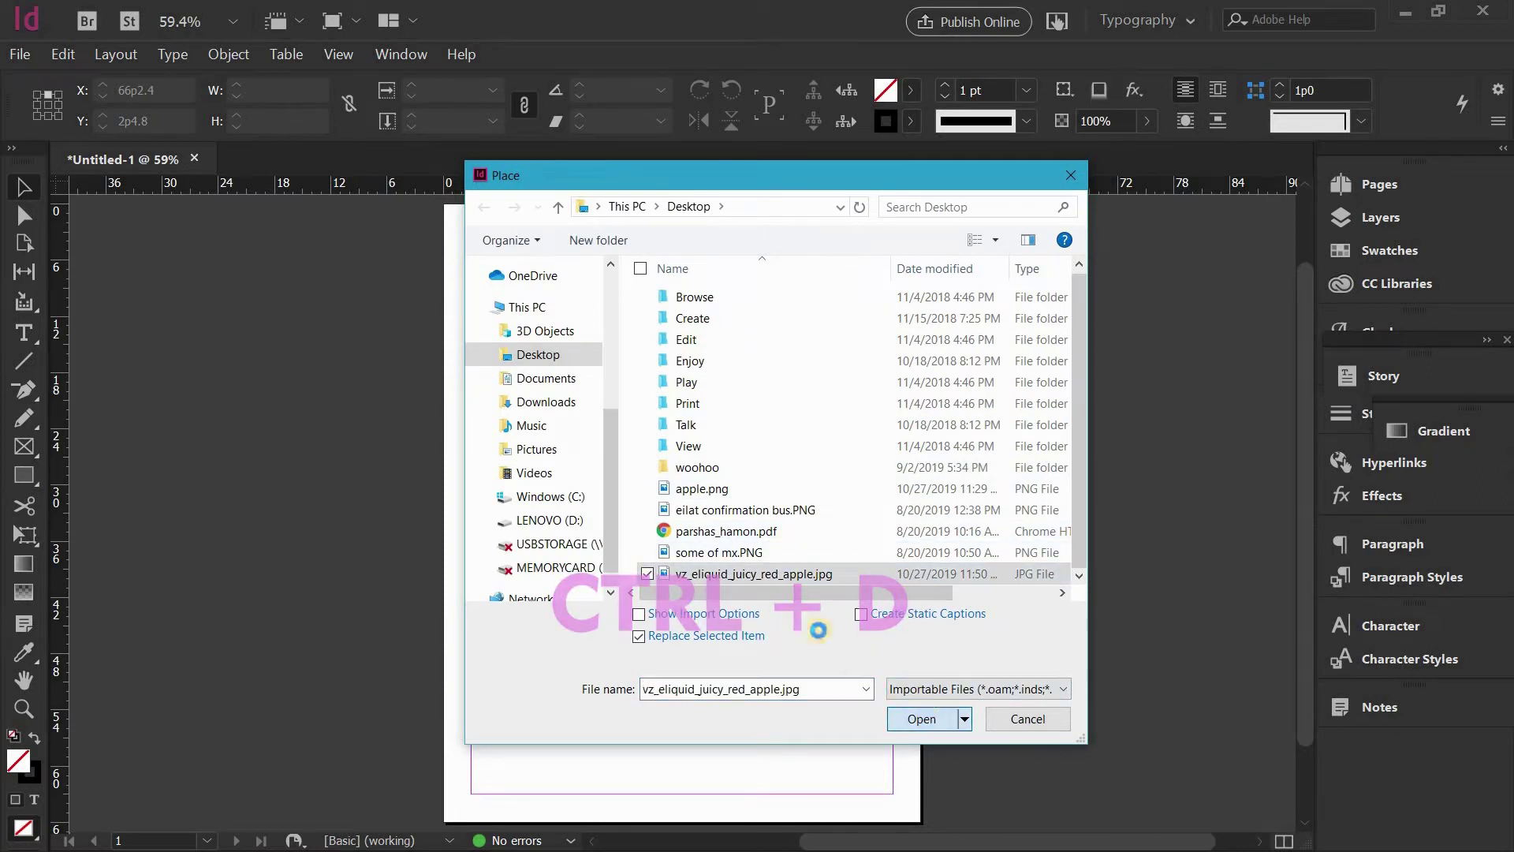
left_click(929, 716)
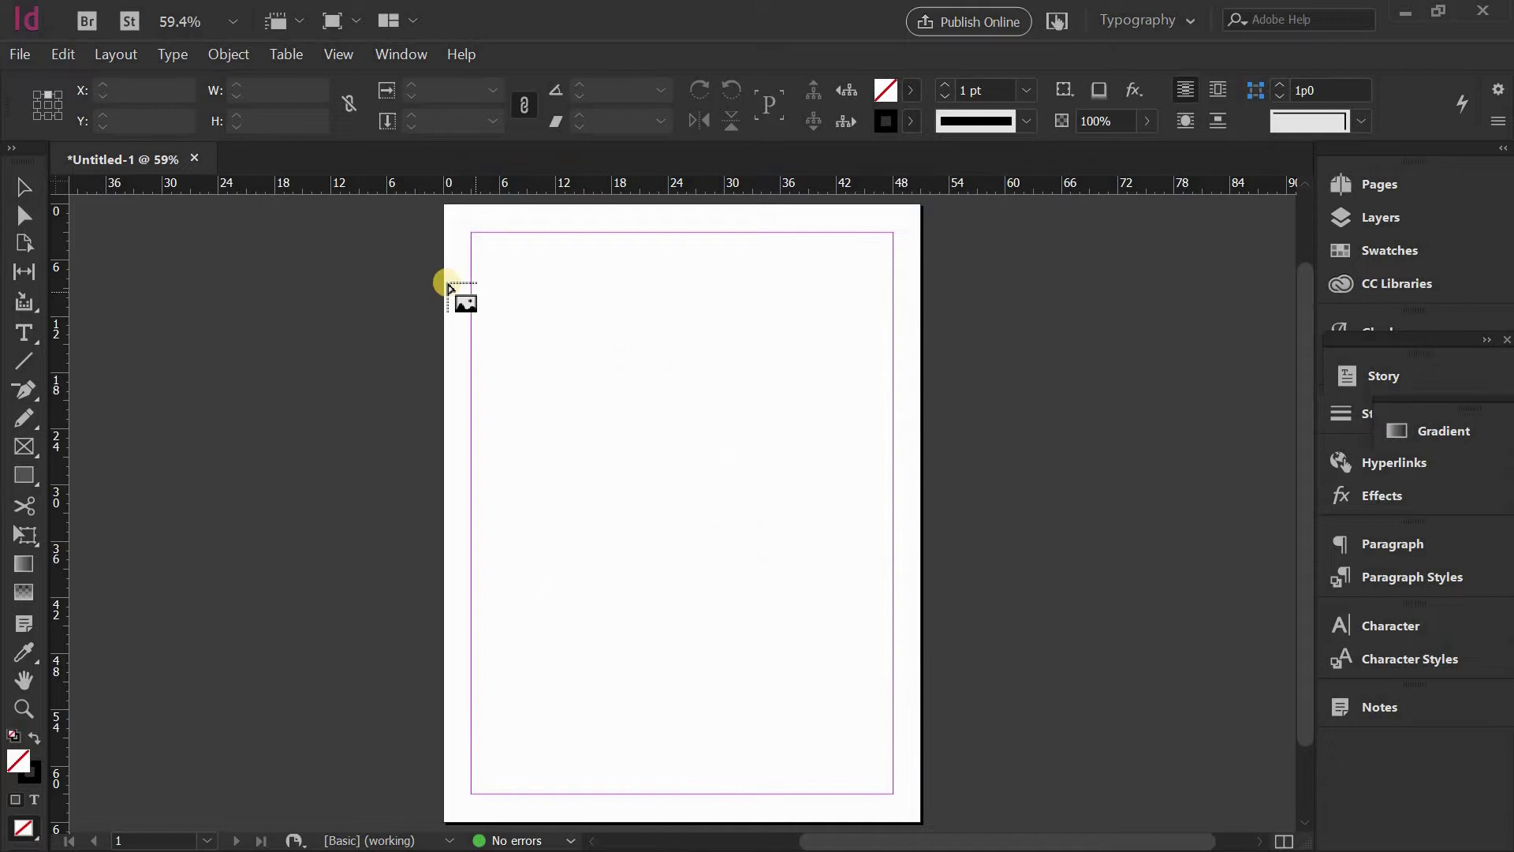
left_click(455, 273)
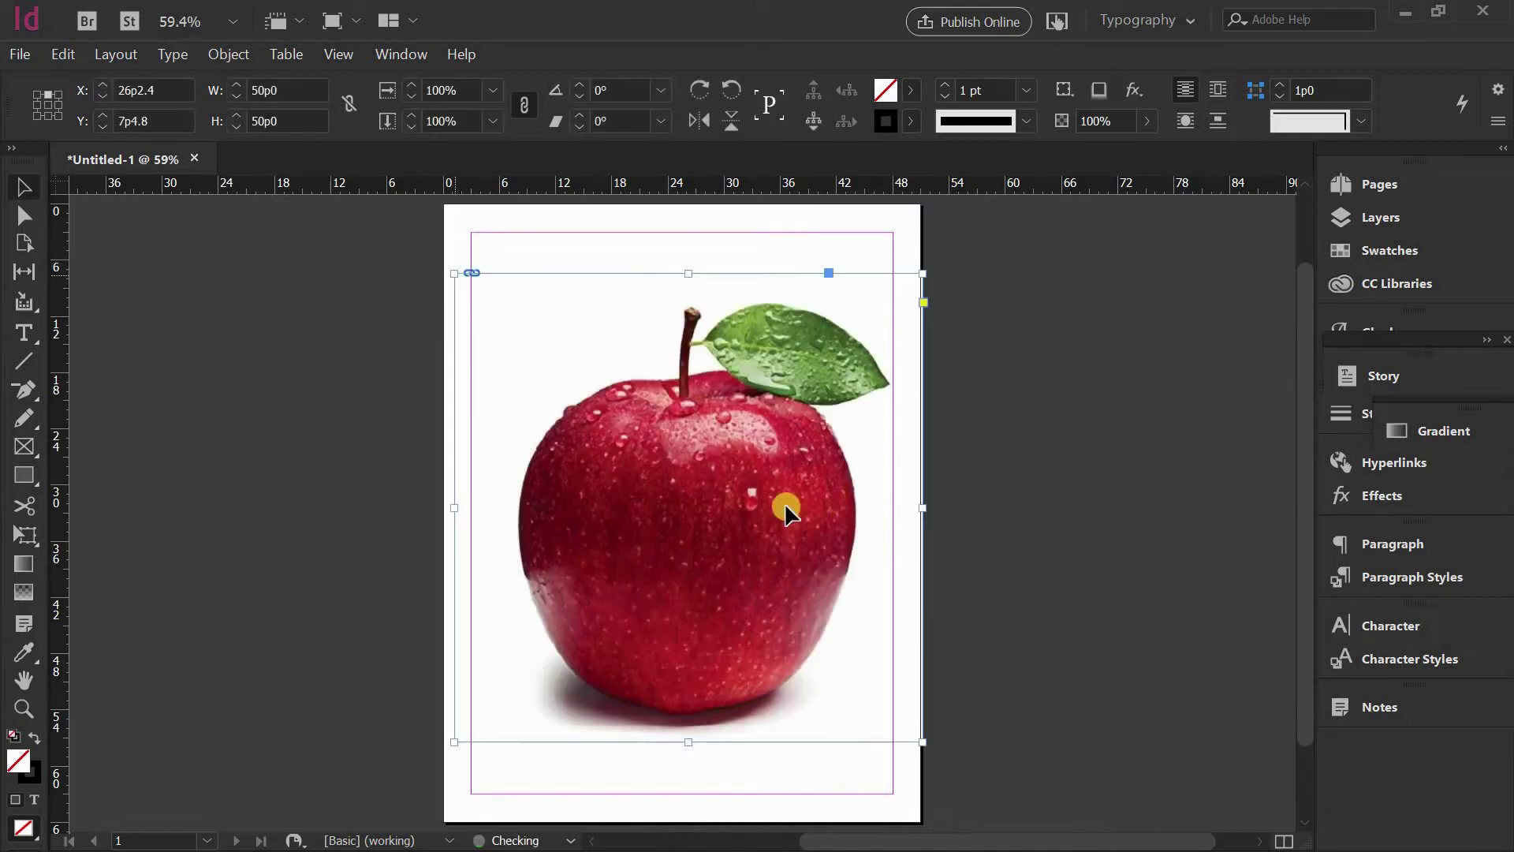
Move the apple image slightly left to about X 25p0, Y 7p2.4 and deselect it.
mouse_move(841, 525)
left_mouse_down()
mouse_move(836, 500)
mouse_move(749, 529)
mouse_move(822, 527)
left_mouse_up()
left_click(1011, 490)
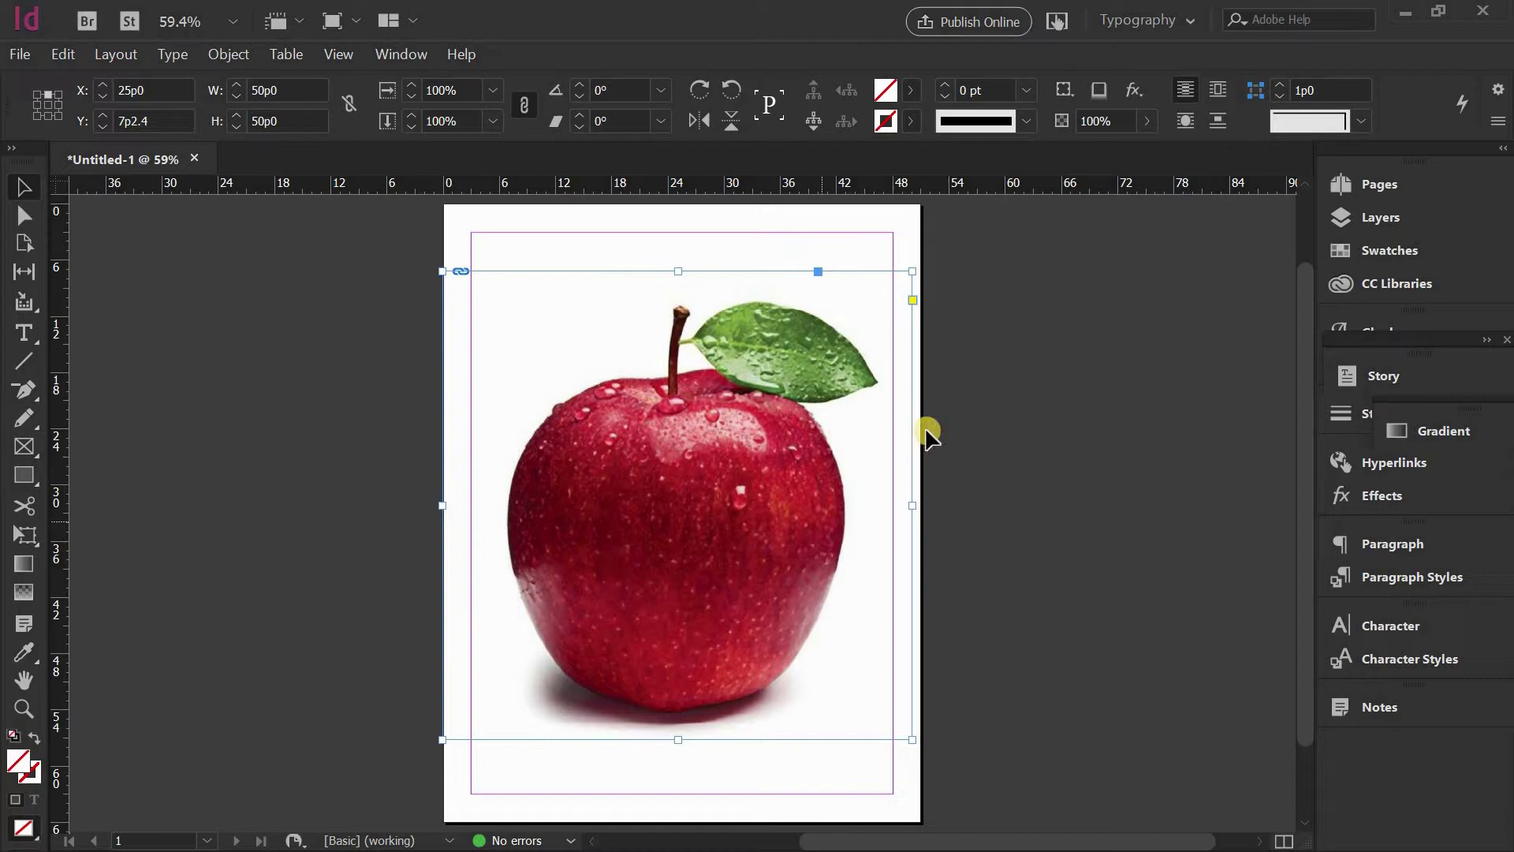
left_click(1093, 281)
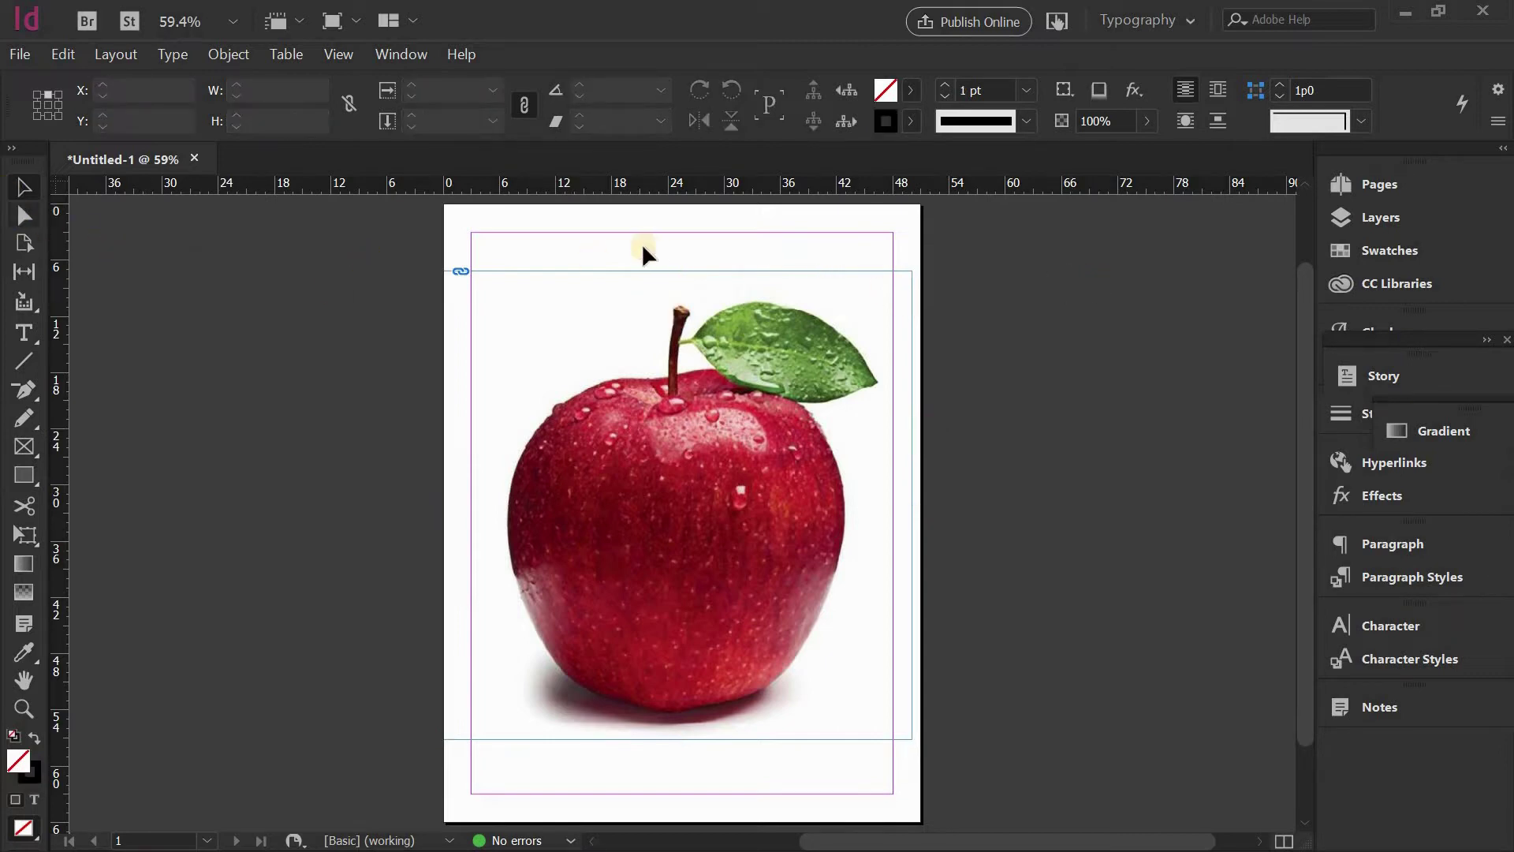
With nothing selected, set the fill colour to the yellow swatch C=0 M=0 Y=100 K=0.
left_click(910, 89)
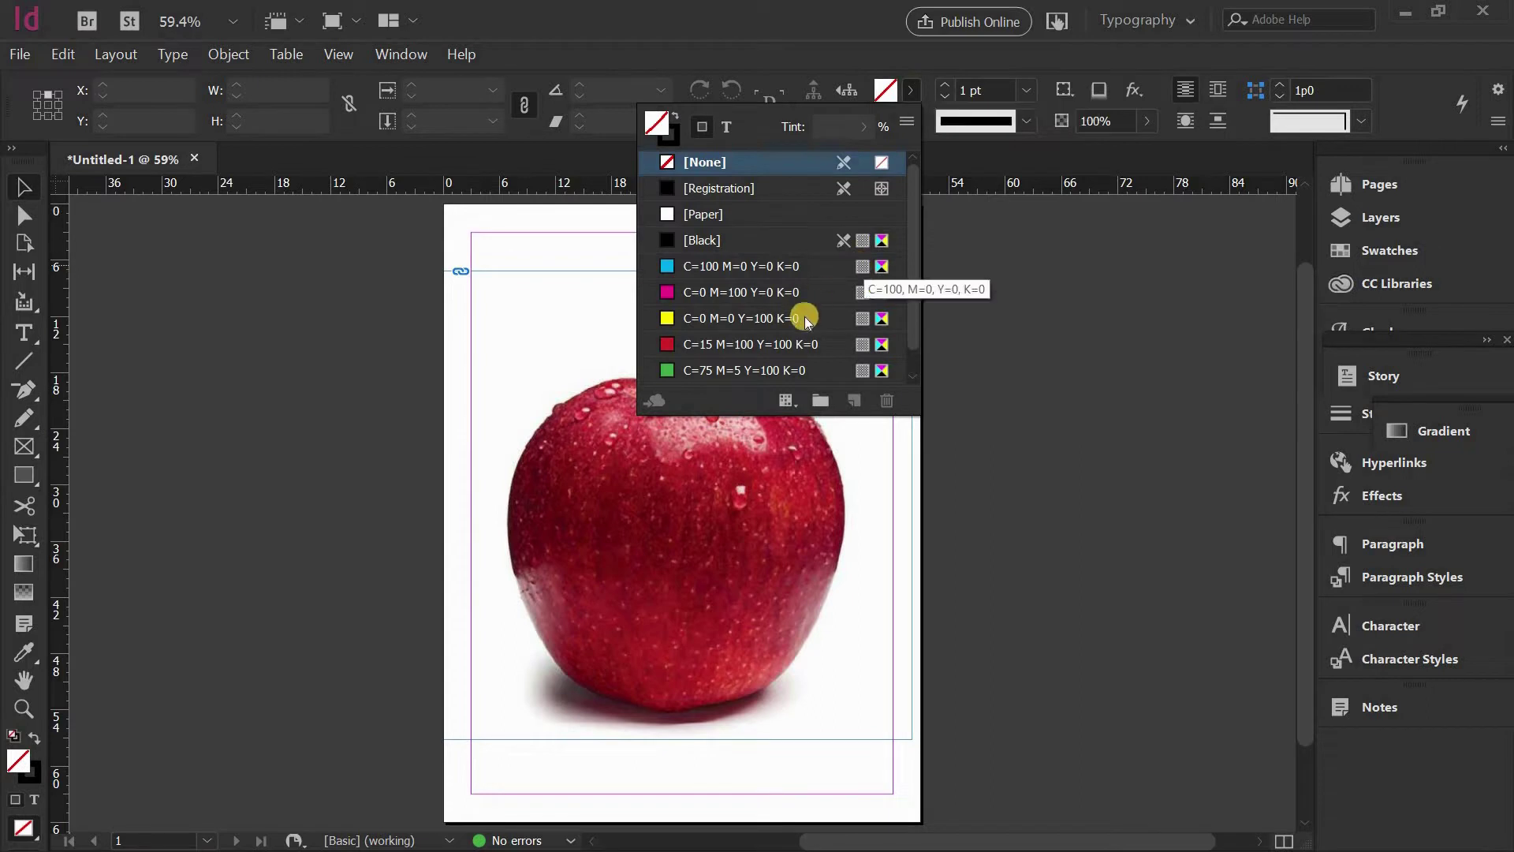
left_click(710, 318)
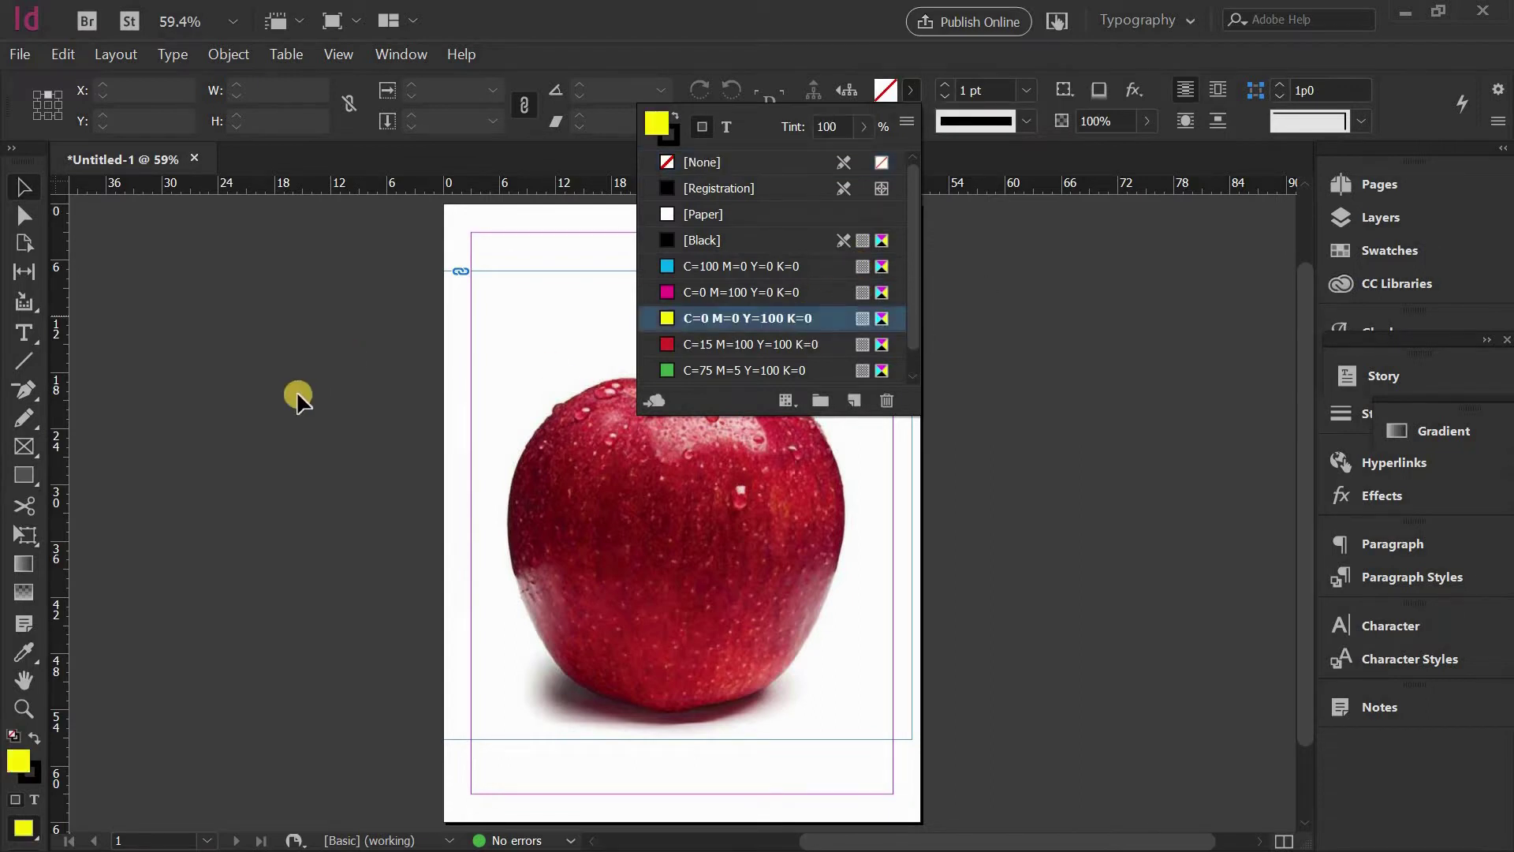
left_click(145, 463)
Draw a yellow rectangle covering the whole page, 51p0 wide and 66p0 high, with the Rectangle tool.
key("r")
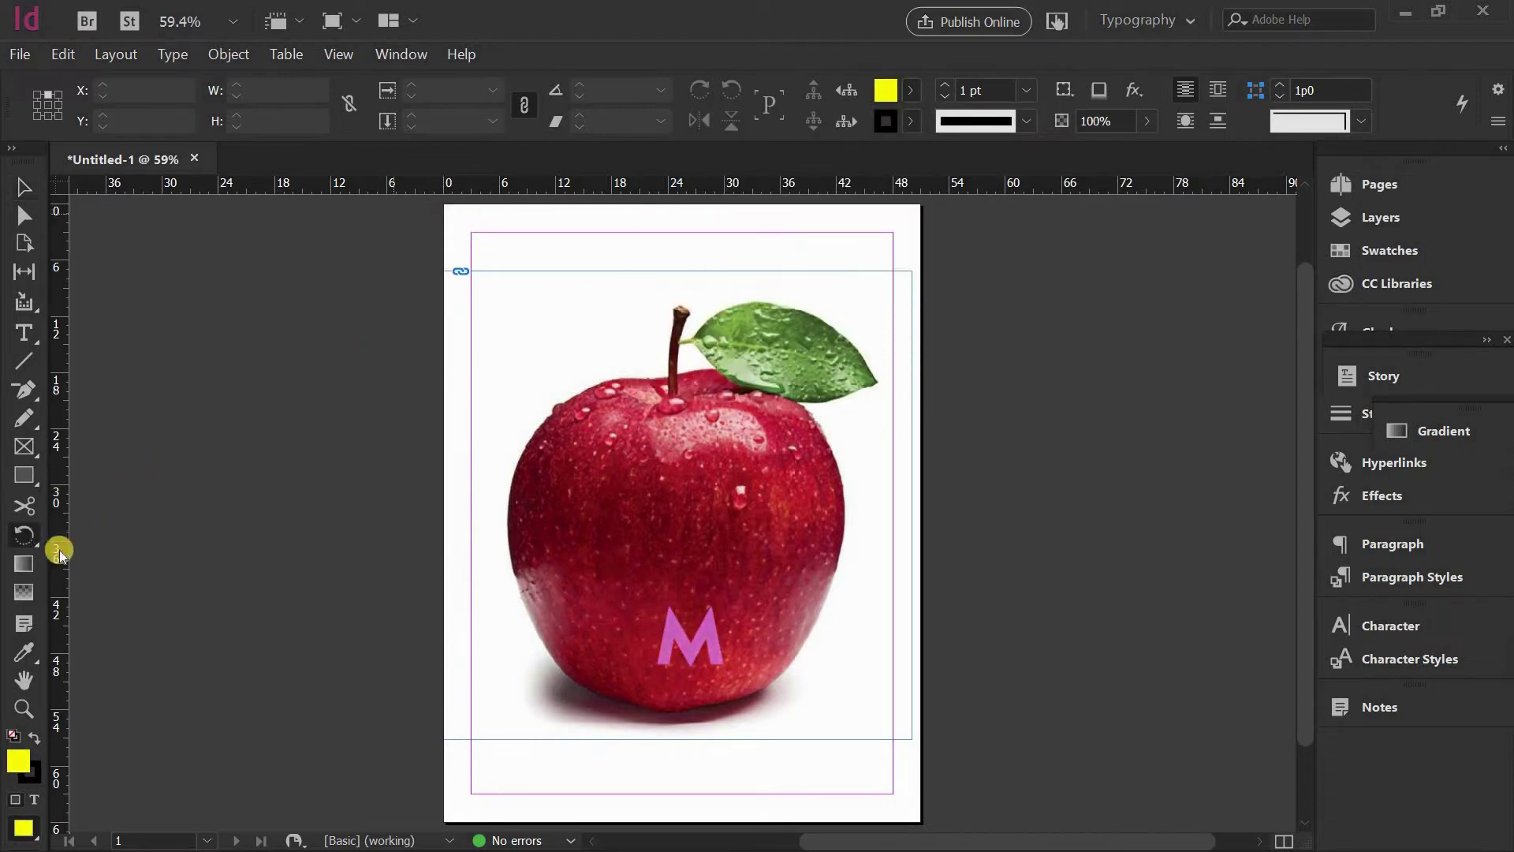
left_click(22, 565)
key("r")
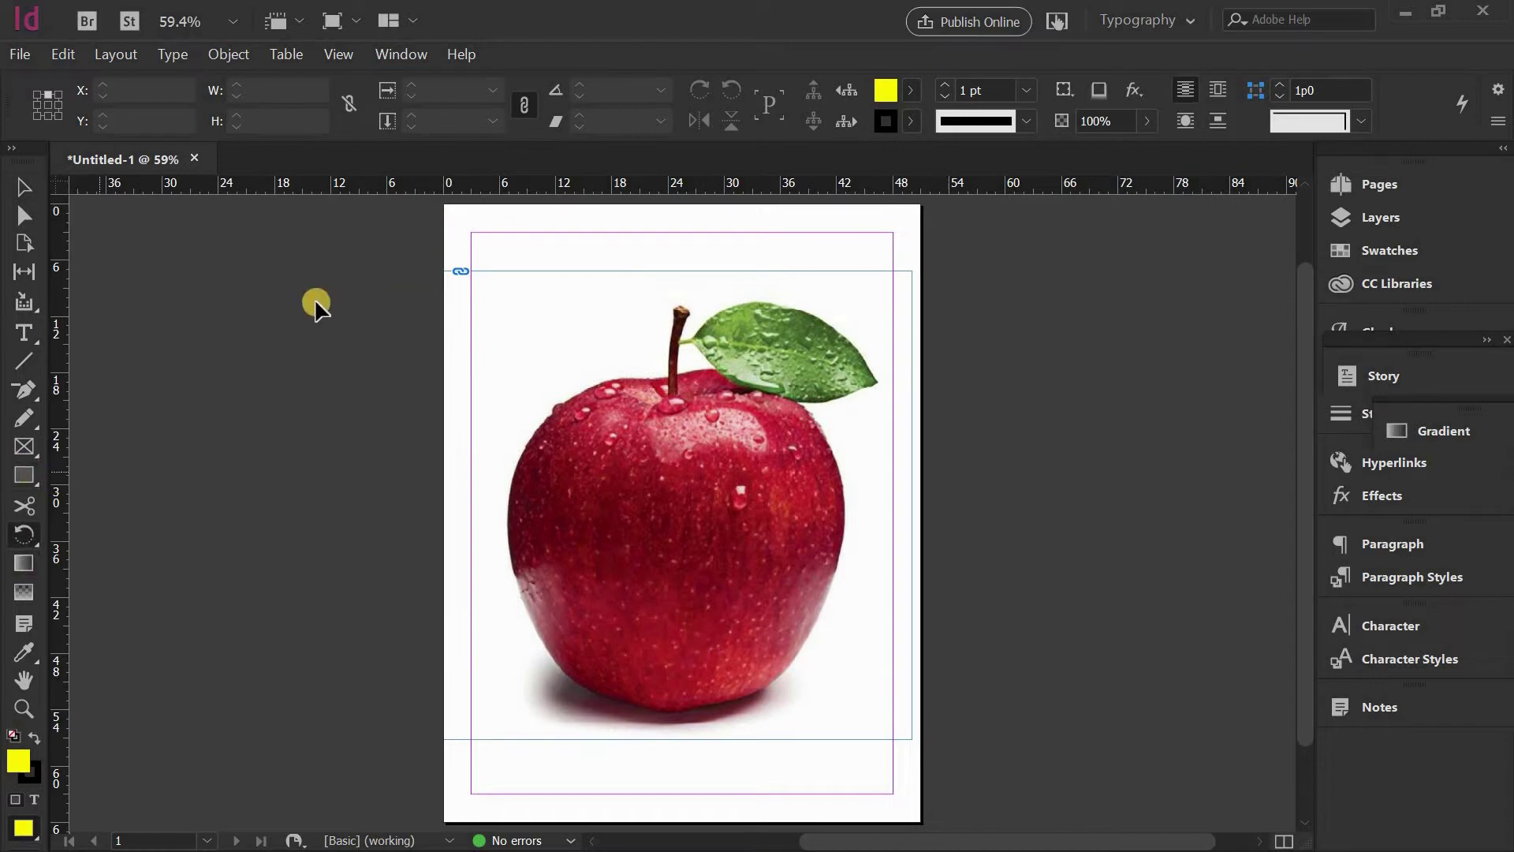
left_click(29, 475)
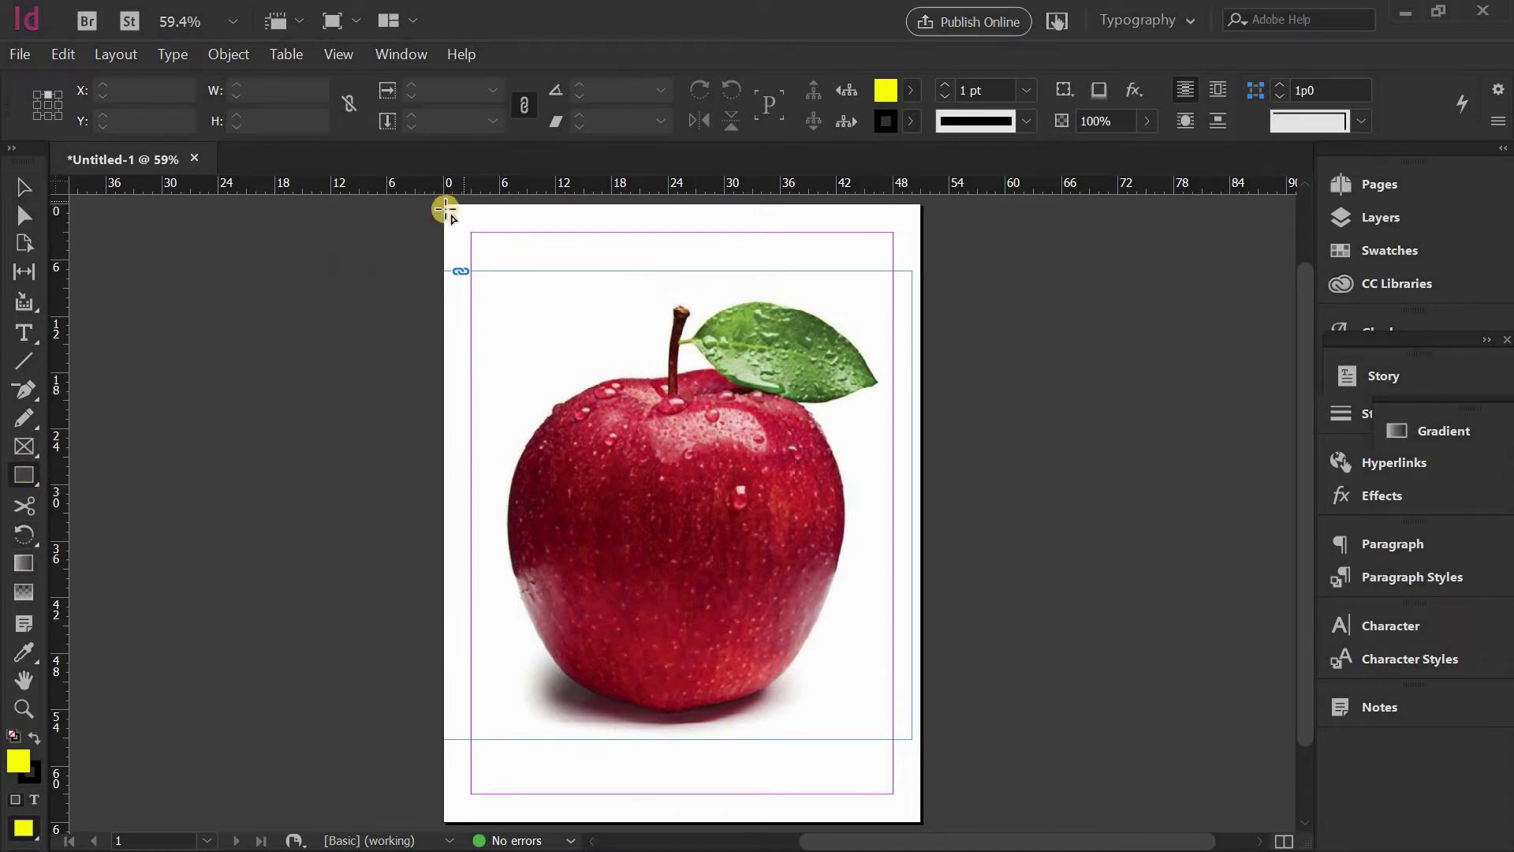
left_click_drag(444, 203, 921, 732)
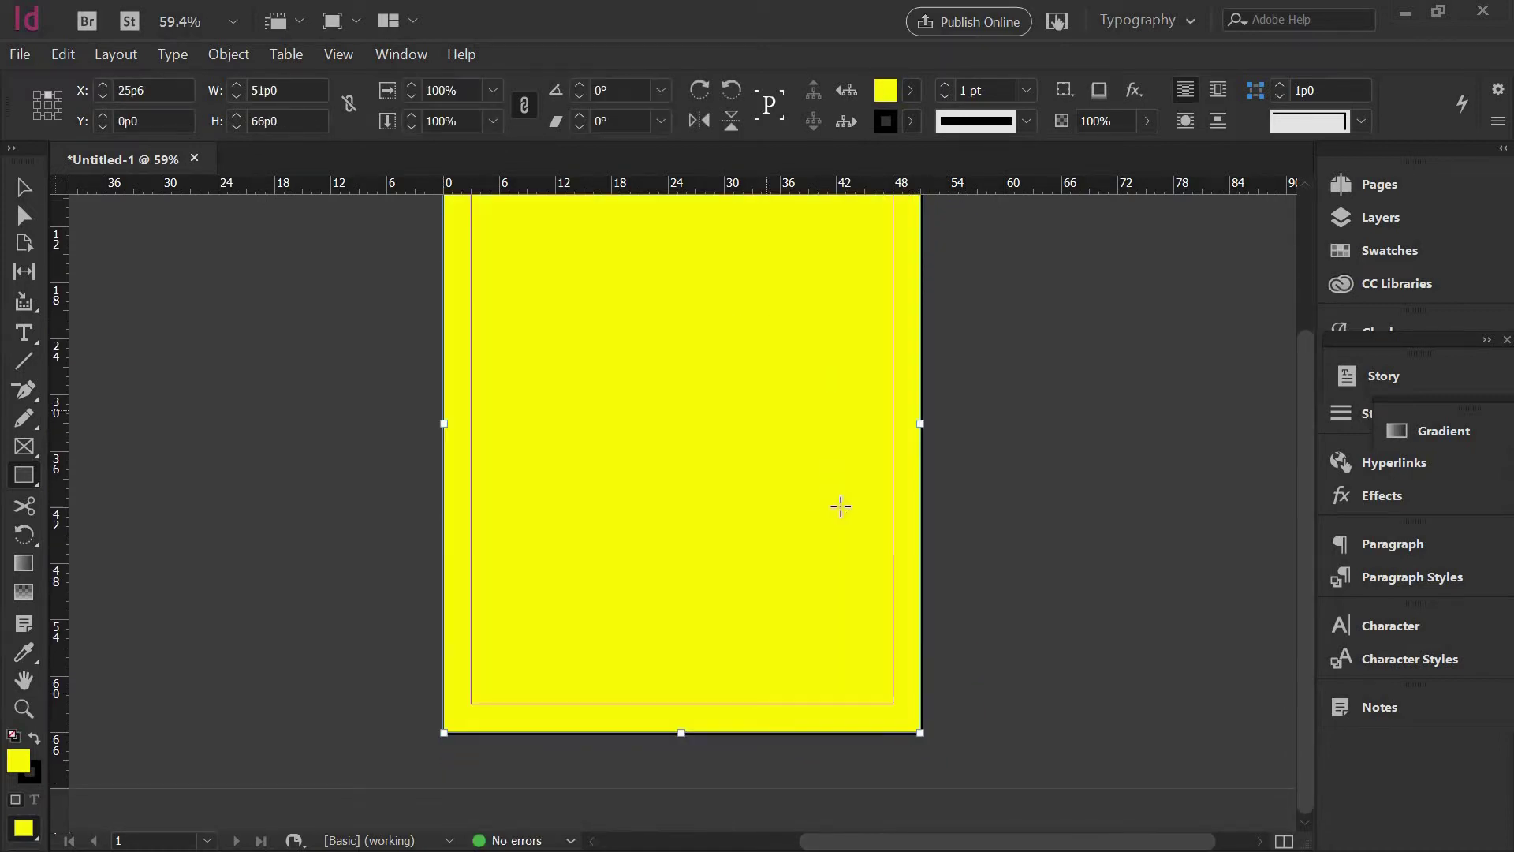
Select the yellow rectangle with the Selection tool and arrange it behind the apple image.
scroll(839, 504, "up", 2)
key("alt")
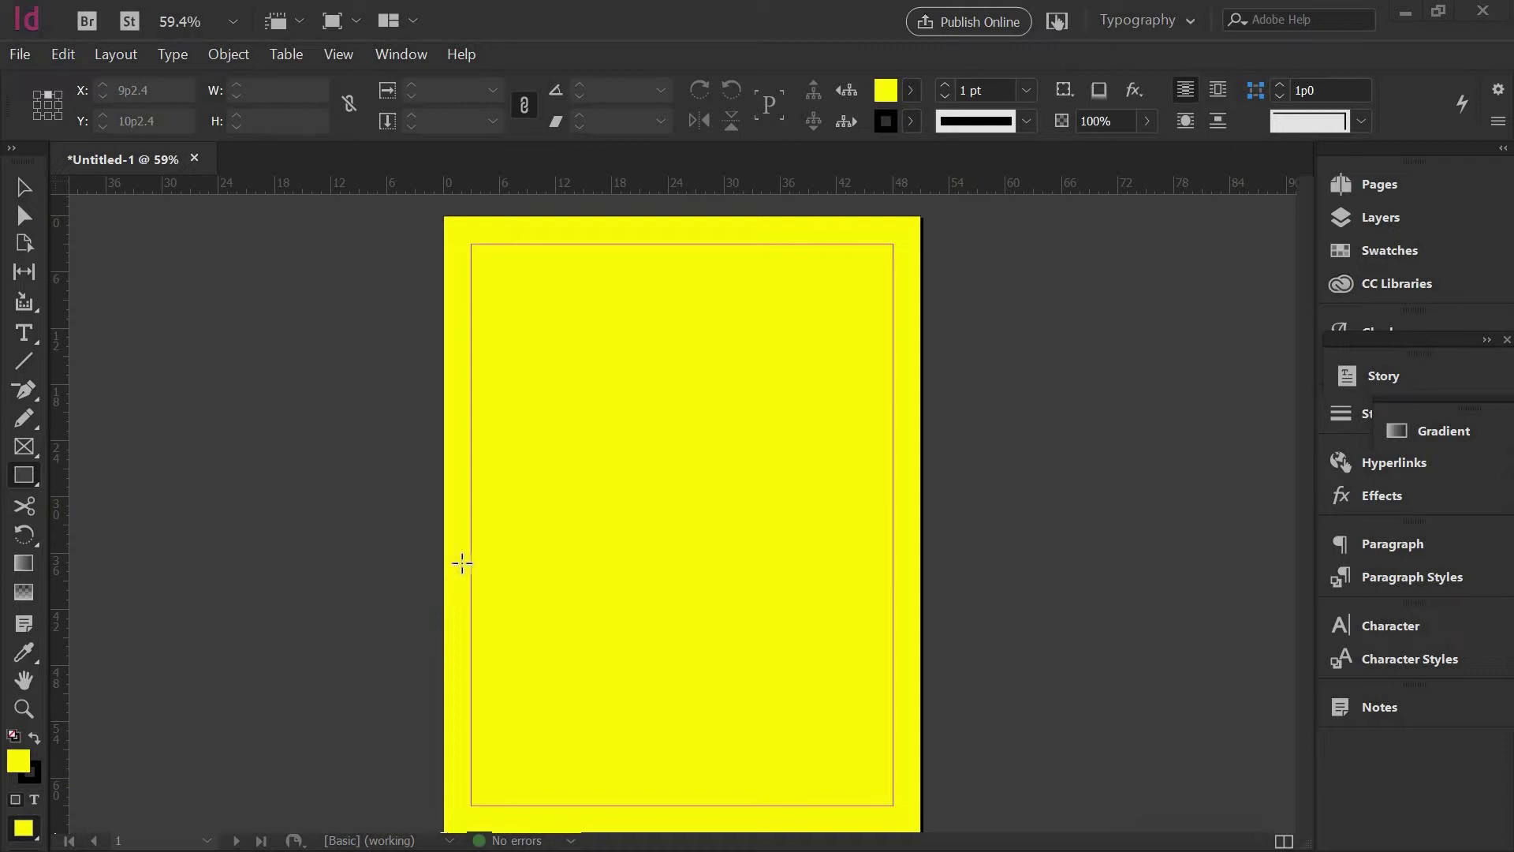
key("v")
left_click(32, 220)
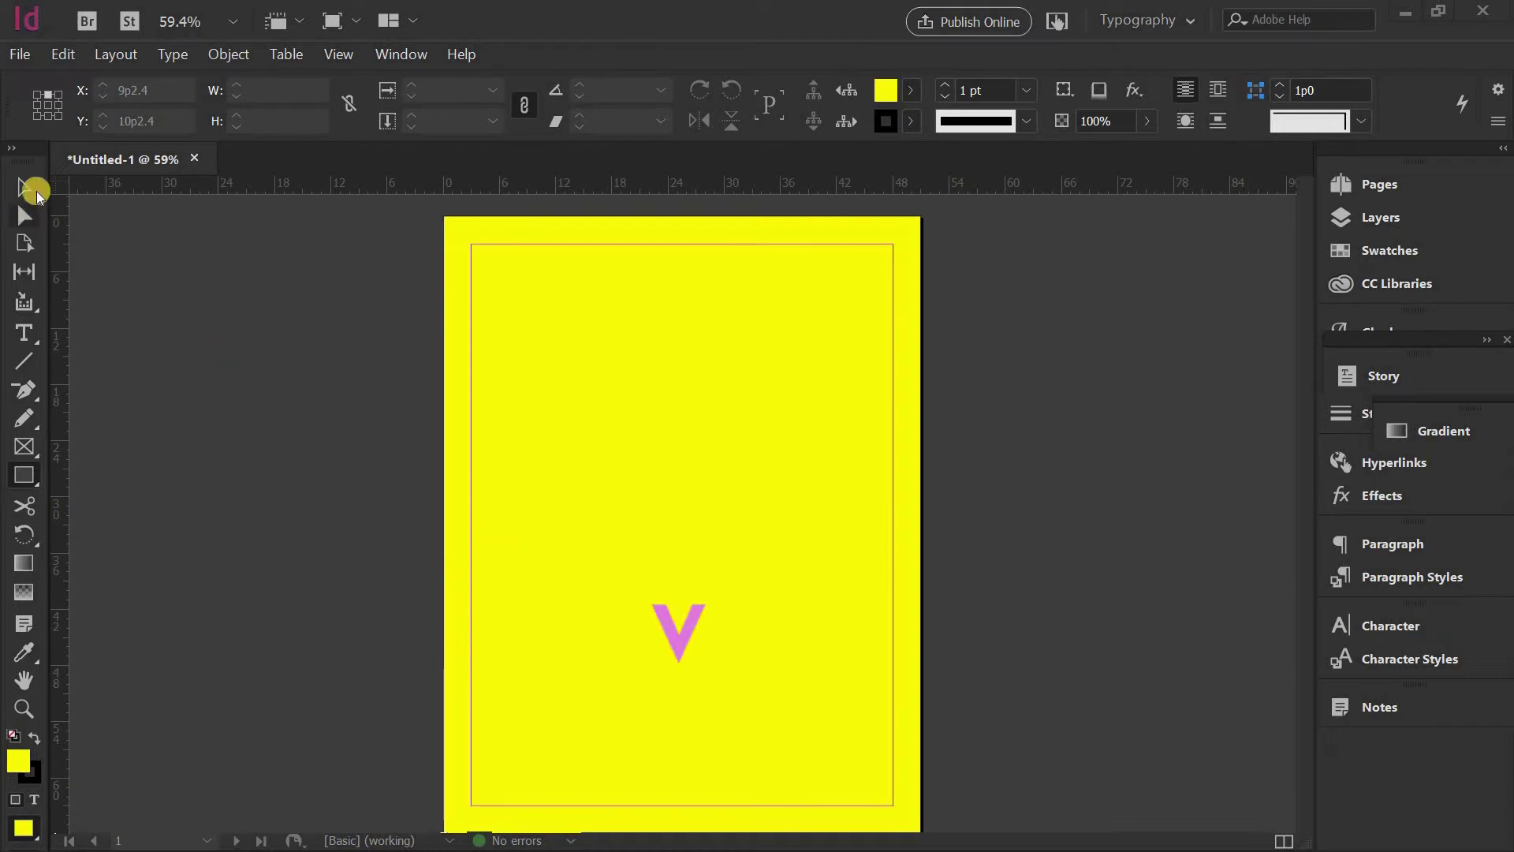
left_click(36, 191)
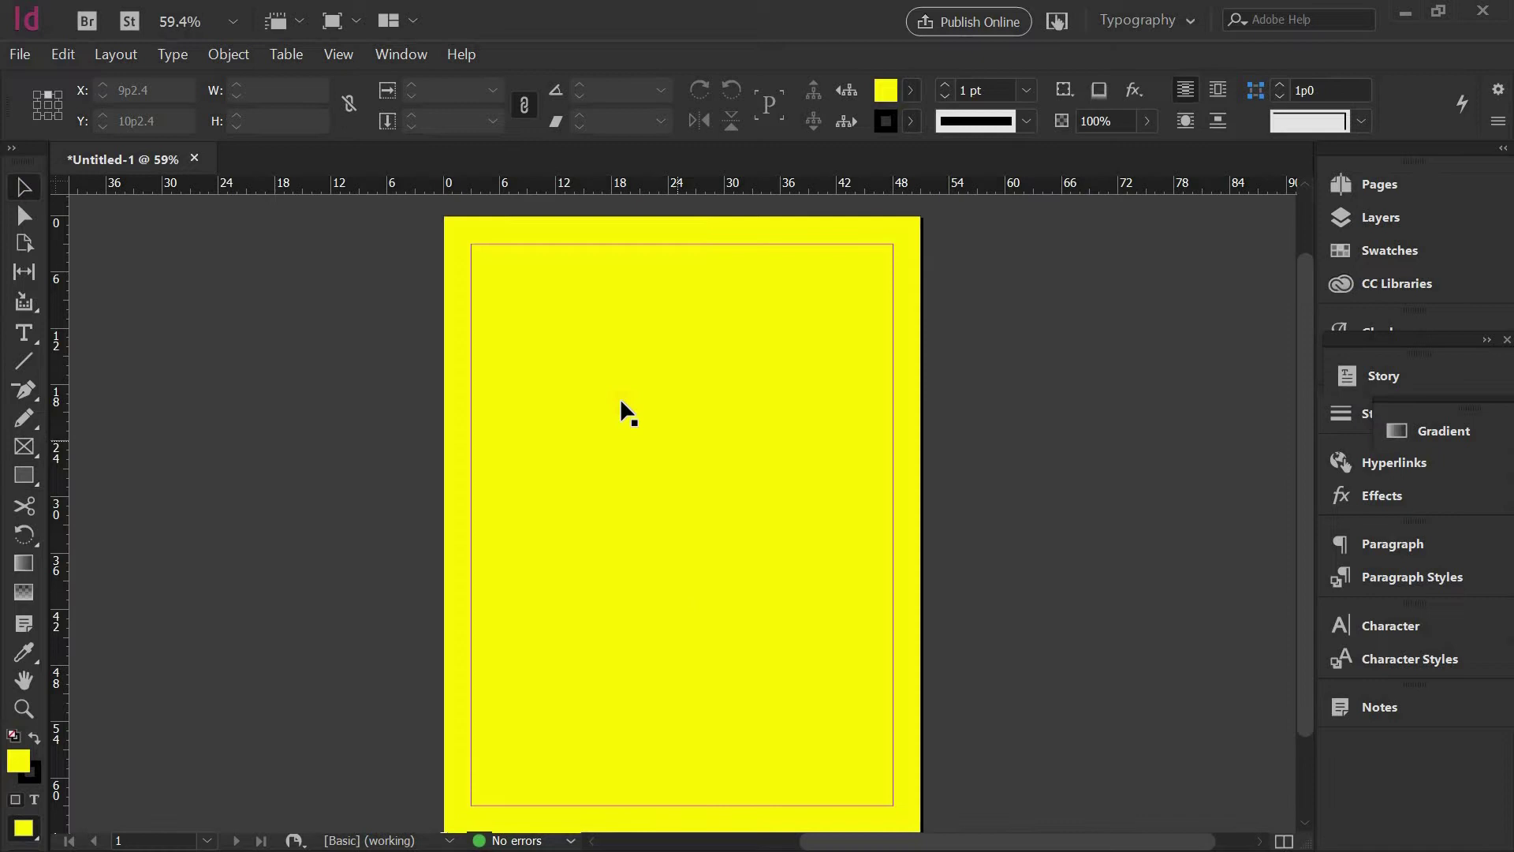
left_click(102, 253)
left_click(31, 182)
left_click(636, 397)
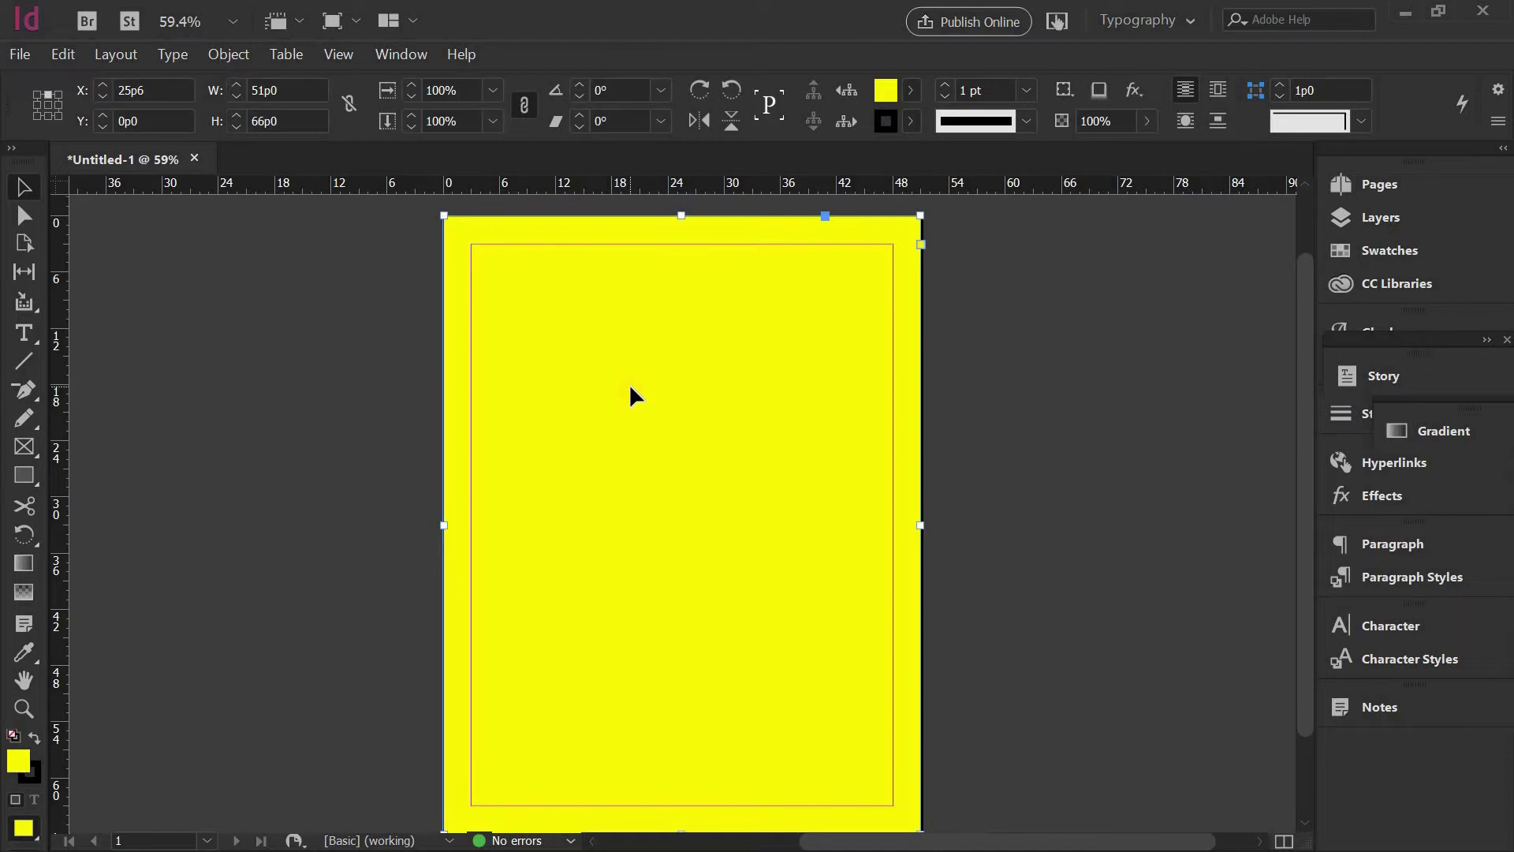
right_click(635, 394)
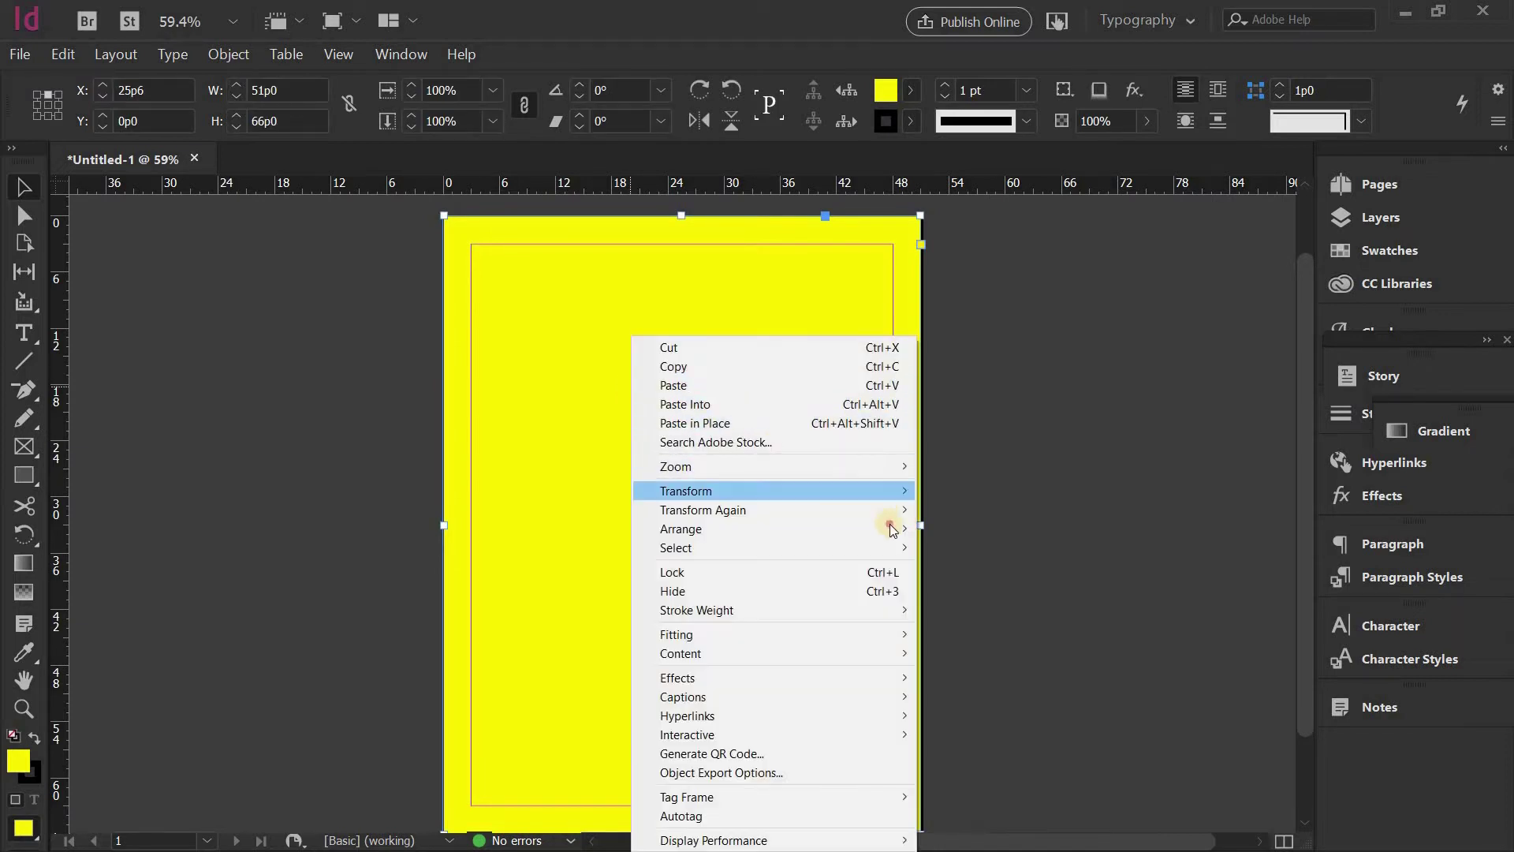
mouse_move(891, 529)
left_click(981, 530)
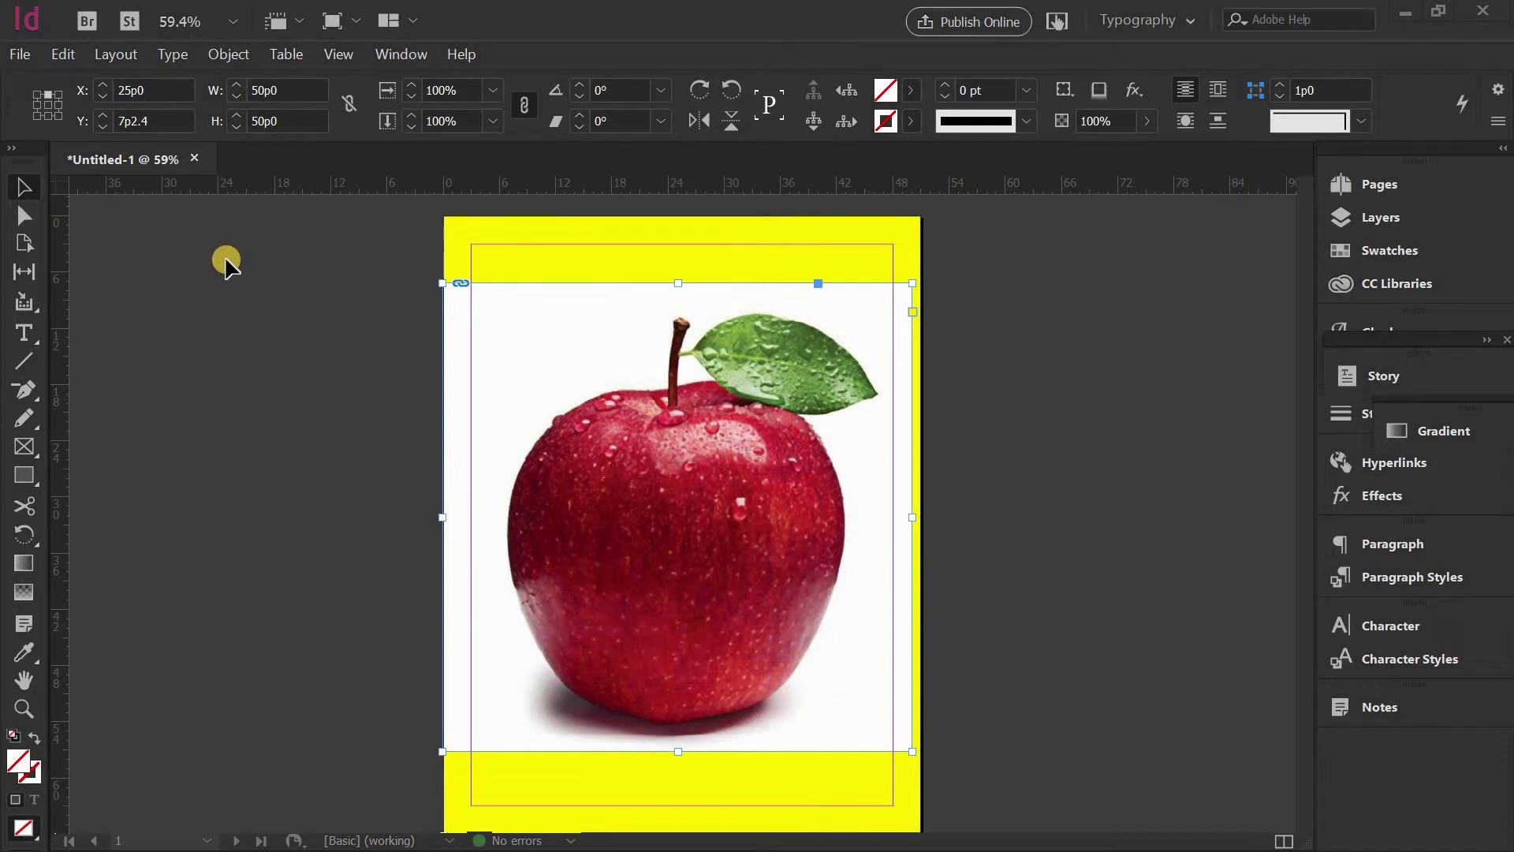
Set the apple image's clipping path type to Detect Edges with Preview on, keeping the dialog clear of the image.
left_click(254, 57)
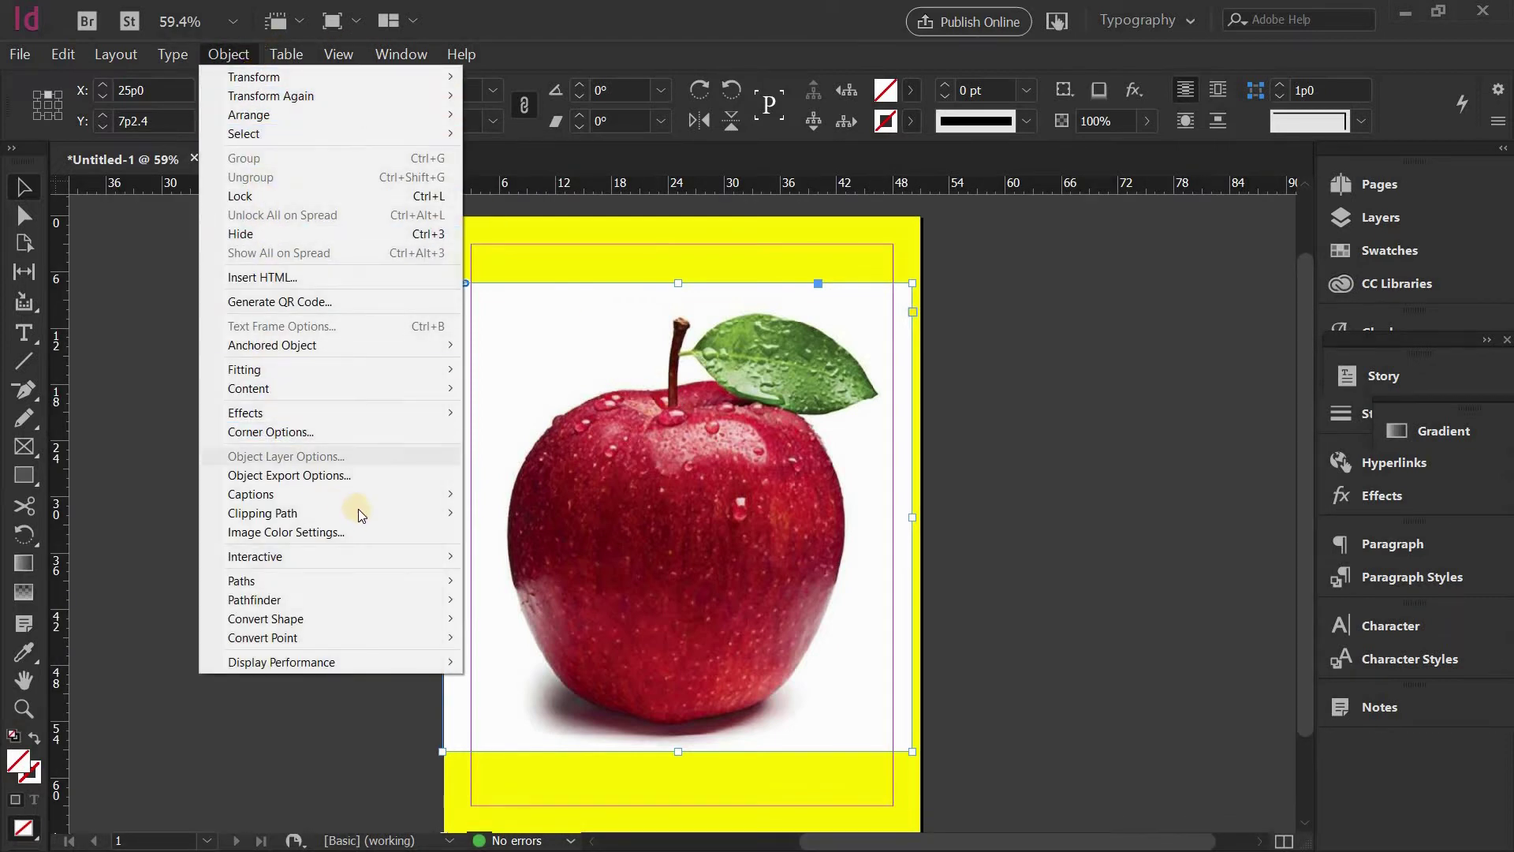
mouse_move(430, 513)
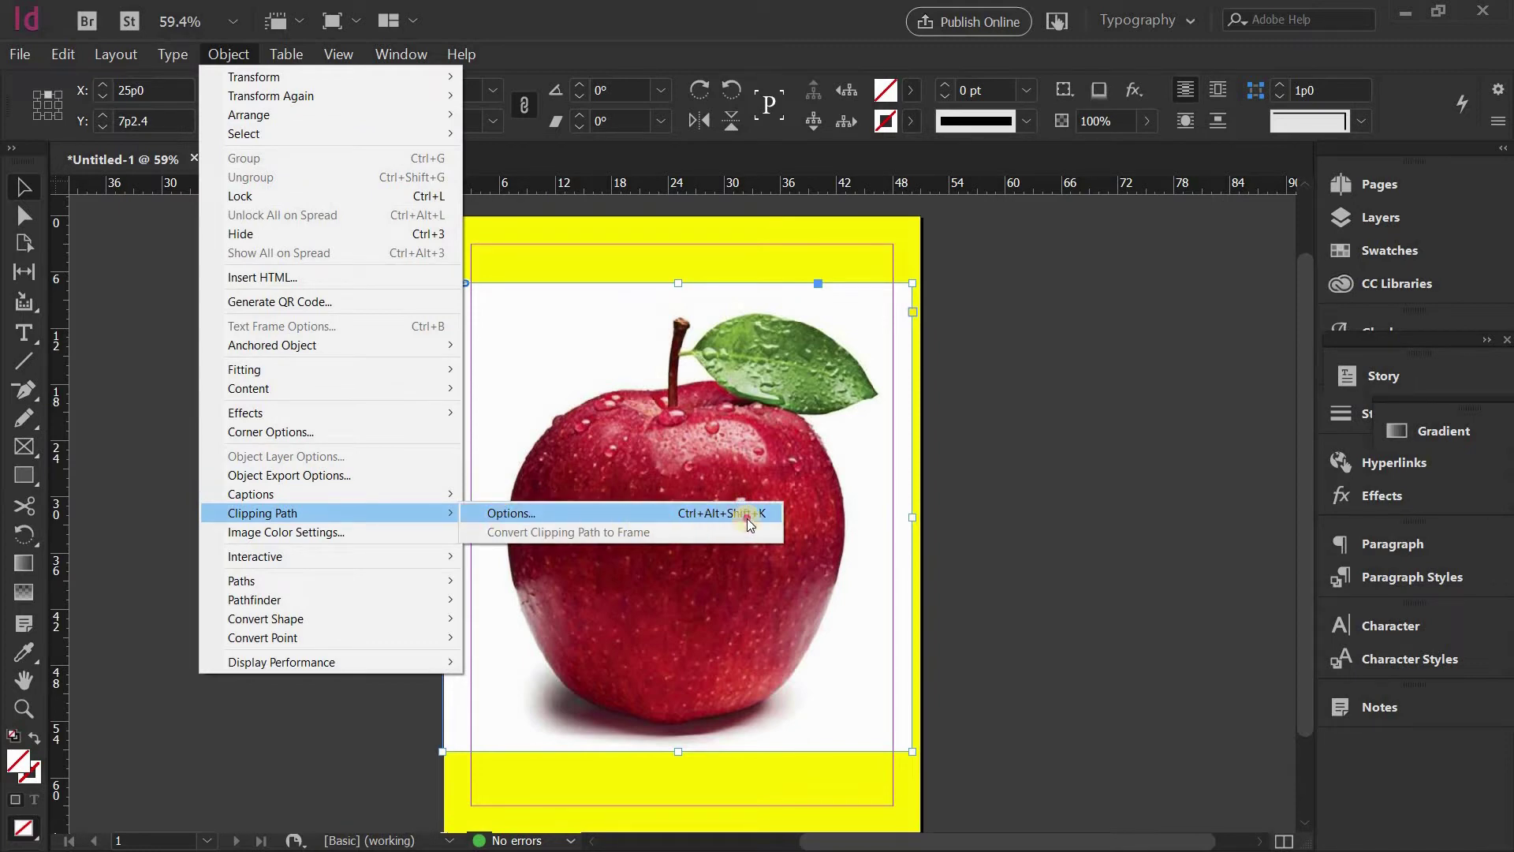
left_click(512, 514)
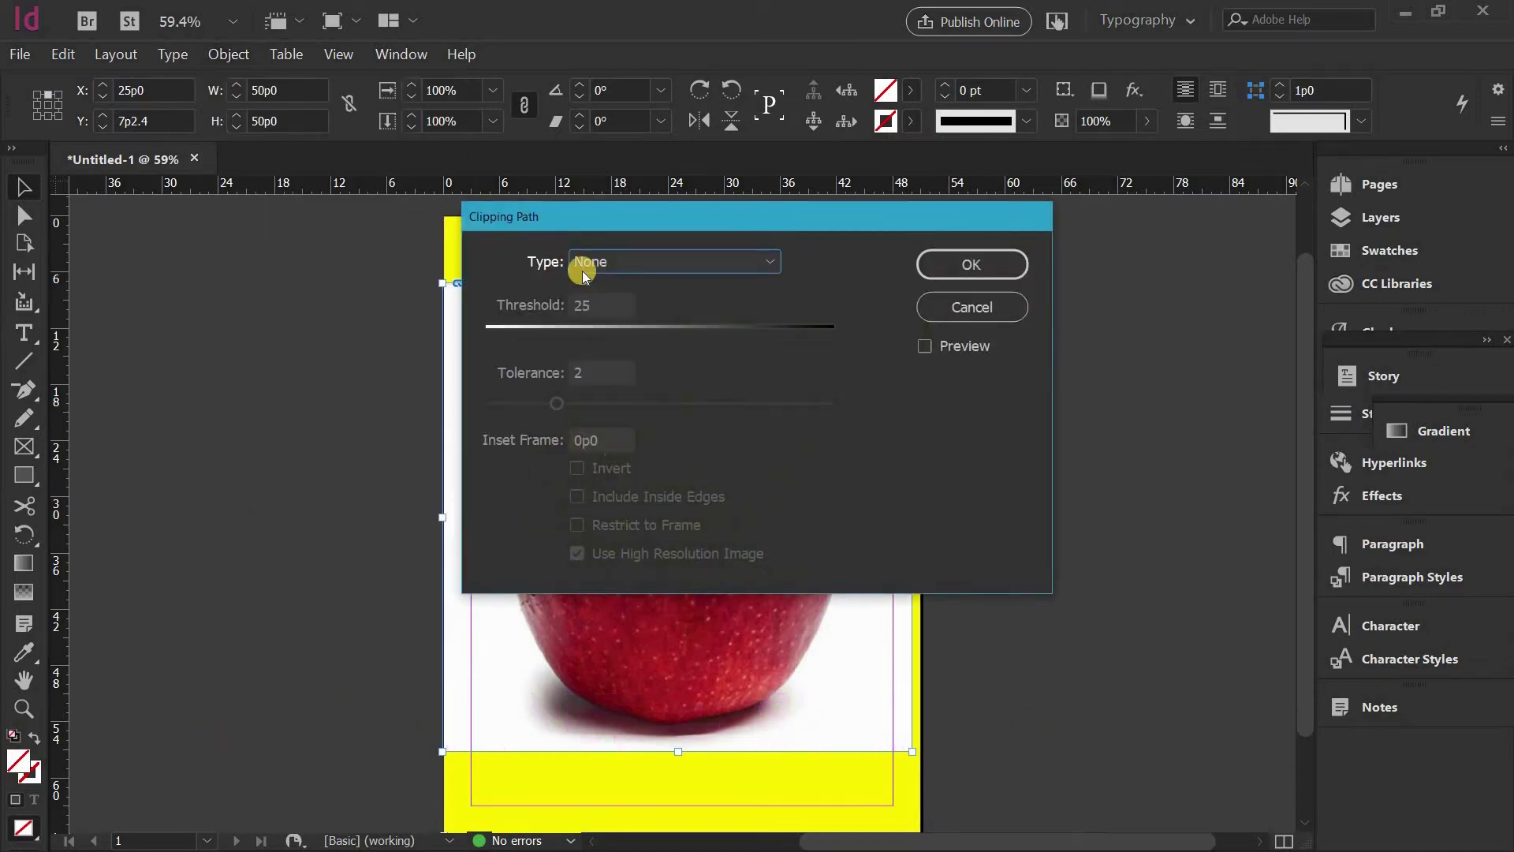
left_click(607, 265)
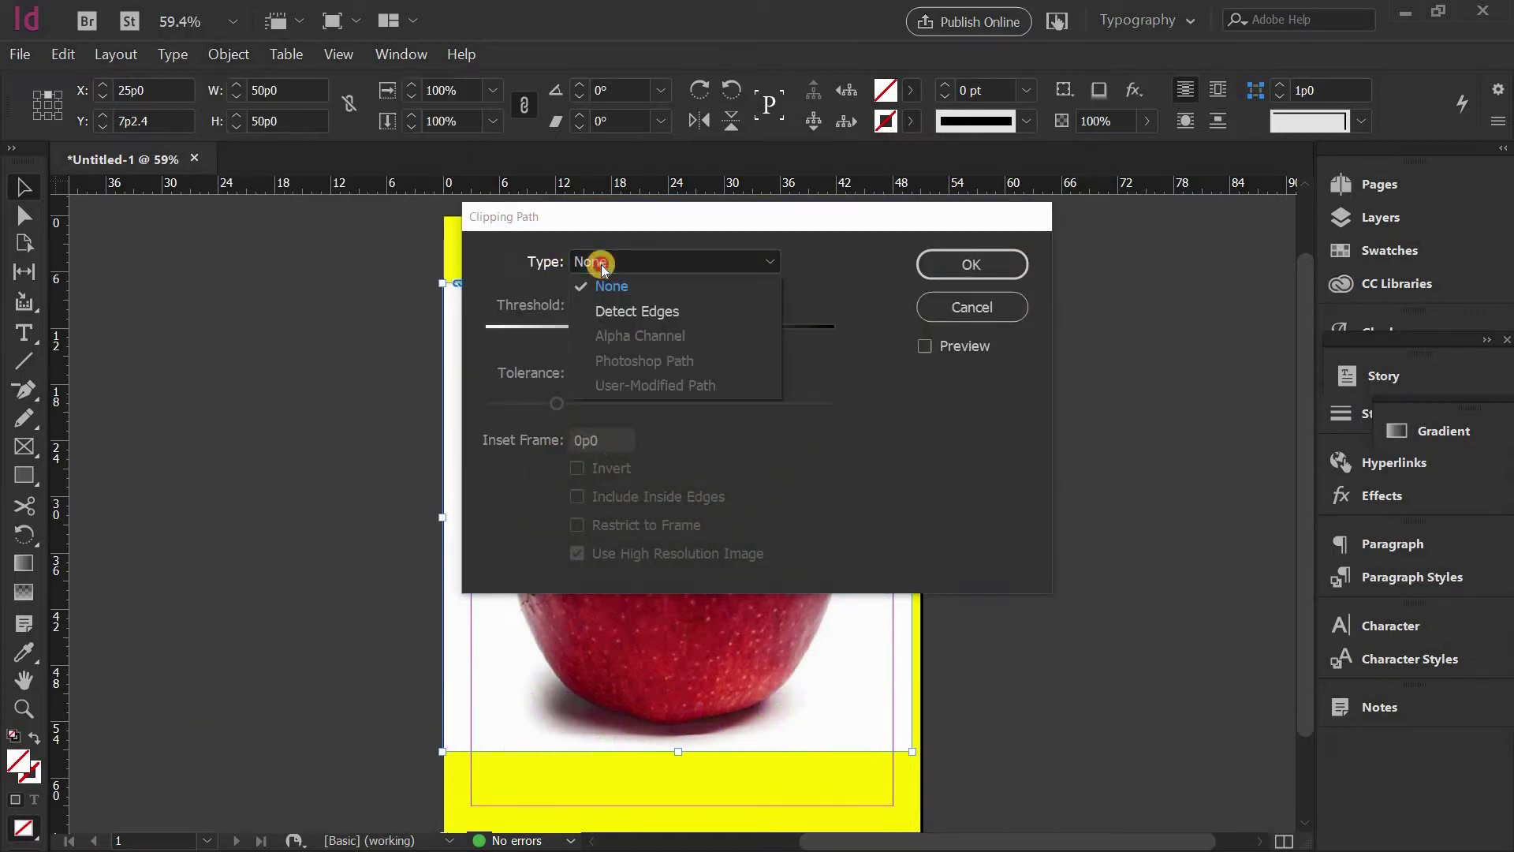
left_click(668, 312)
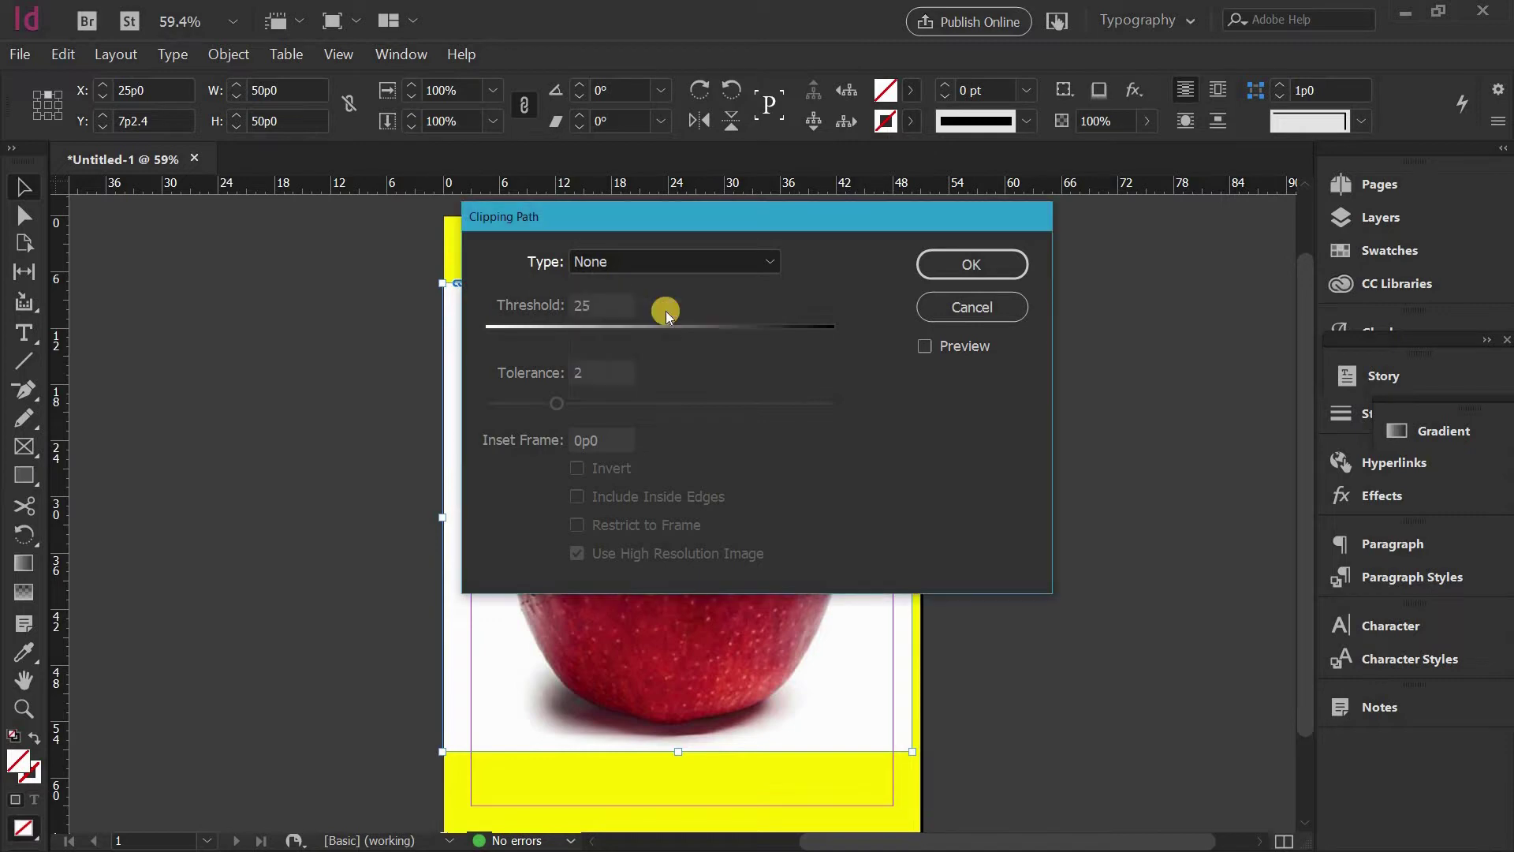
left_click(931, 350)
left_click_drag(676, 224, 935, 229)
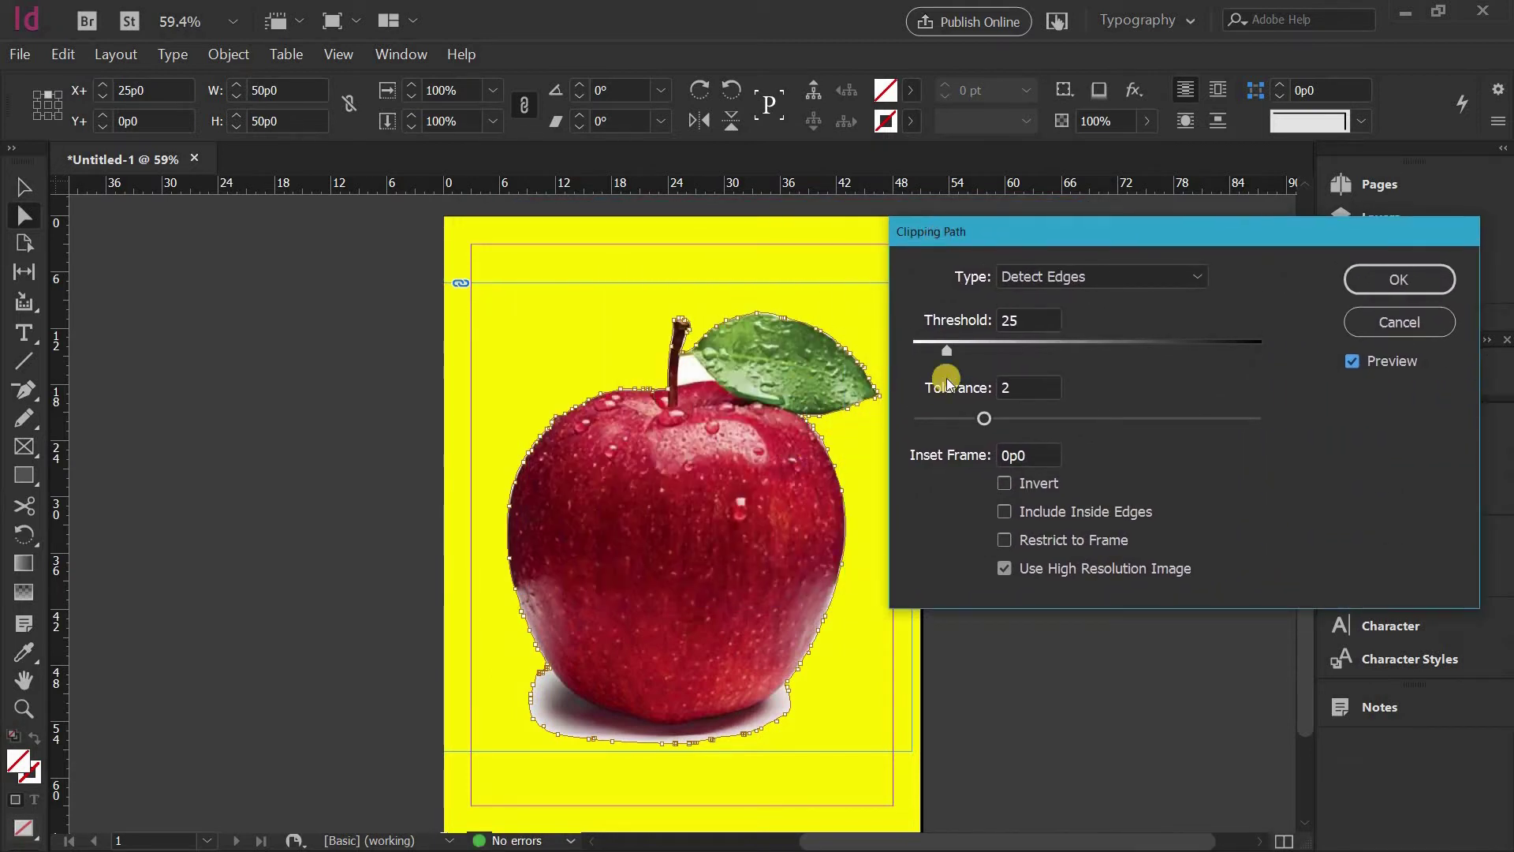
Set the clipping path's threshold to 73 and tolerance to about 3.288, and apply it to the apple image.
left_click_drag(952, 352, 973, 349)
left_click_drag(984, 415, 1017, 414)
left_click_drag(976, 350, 1013, 353)
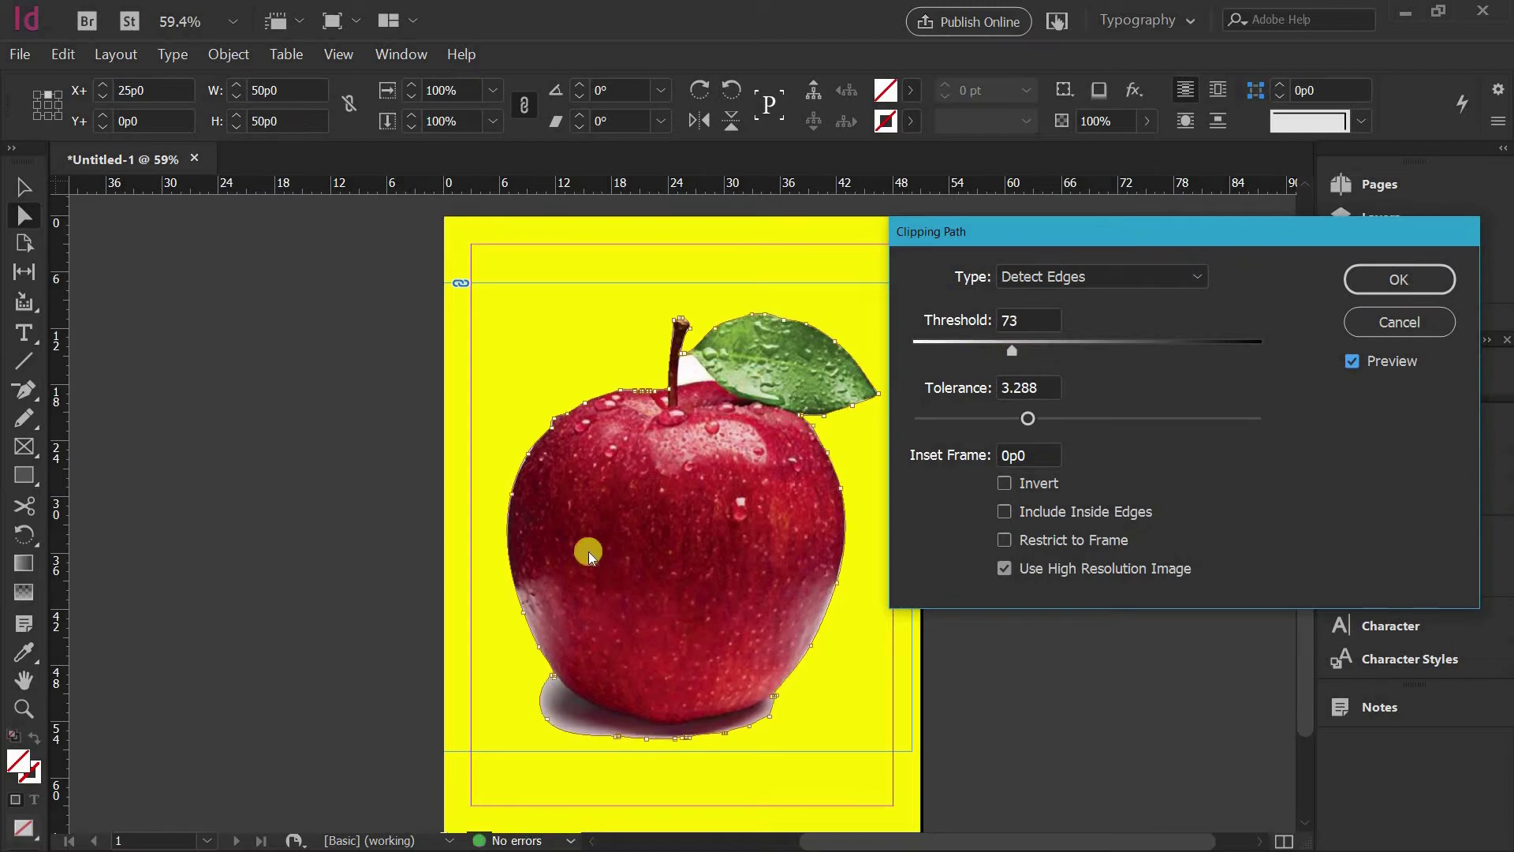
left_click(1394, 271)
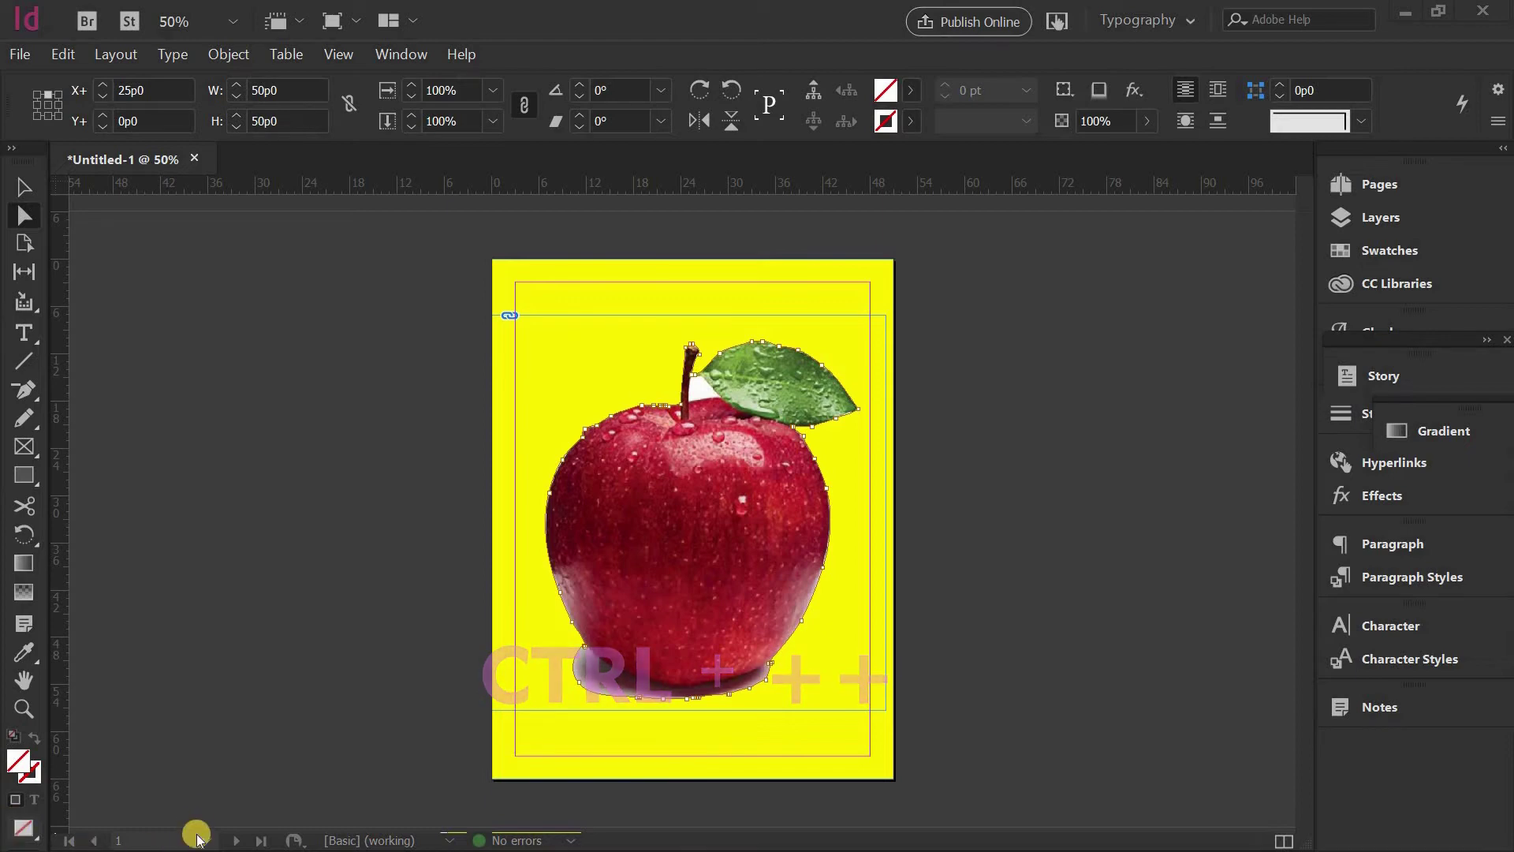
Deselect the clipped apple image and enlarge the view to 100% to examine its cut-out edges.
left_click(319, 680)
key("ctrl+equal")
key("ctrl+equal")
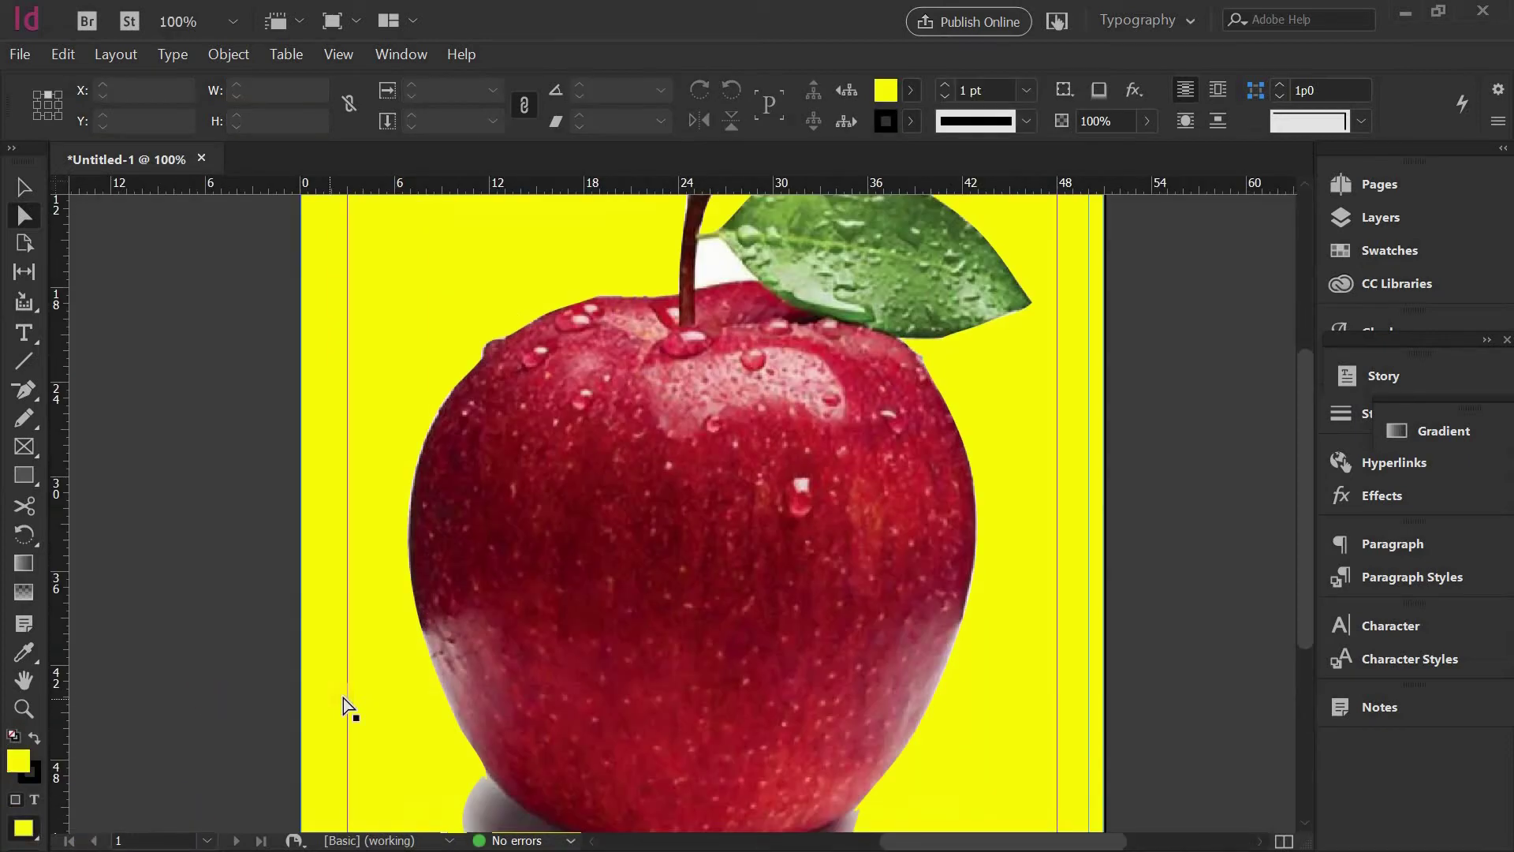
Trace the white gap beside the apple's stem with the Pen tool, following the stem, the apple's upper edge and the leaf's underside.
scroll(594, 503, "down", 3)
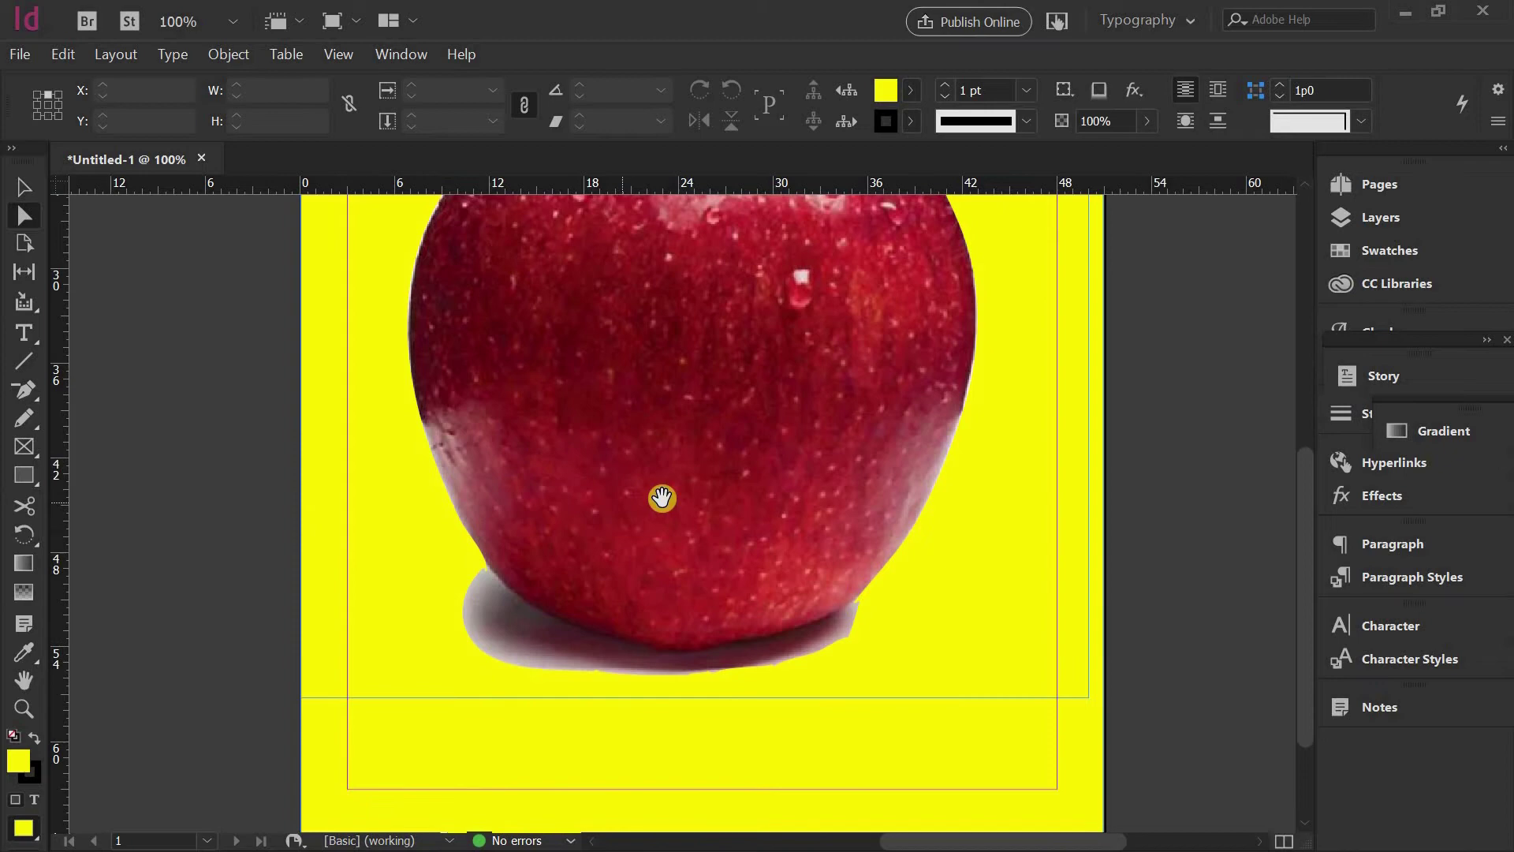
scroll(663, 500, "up", 5)
key("ctrl+equal")
scroll(722, 300, "up", 4)
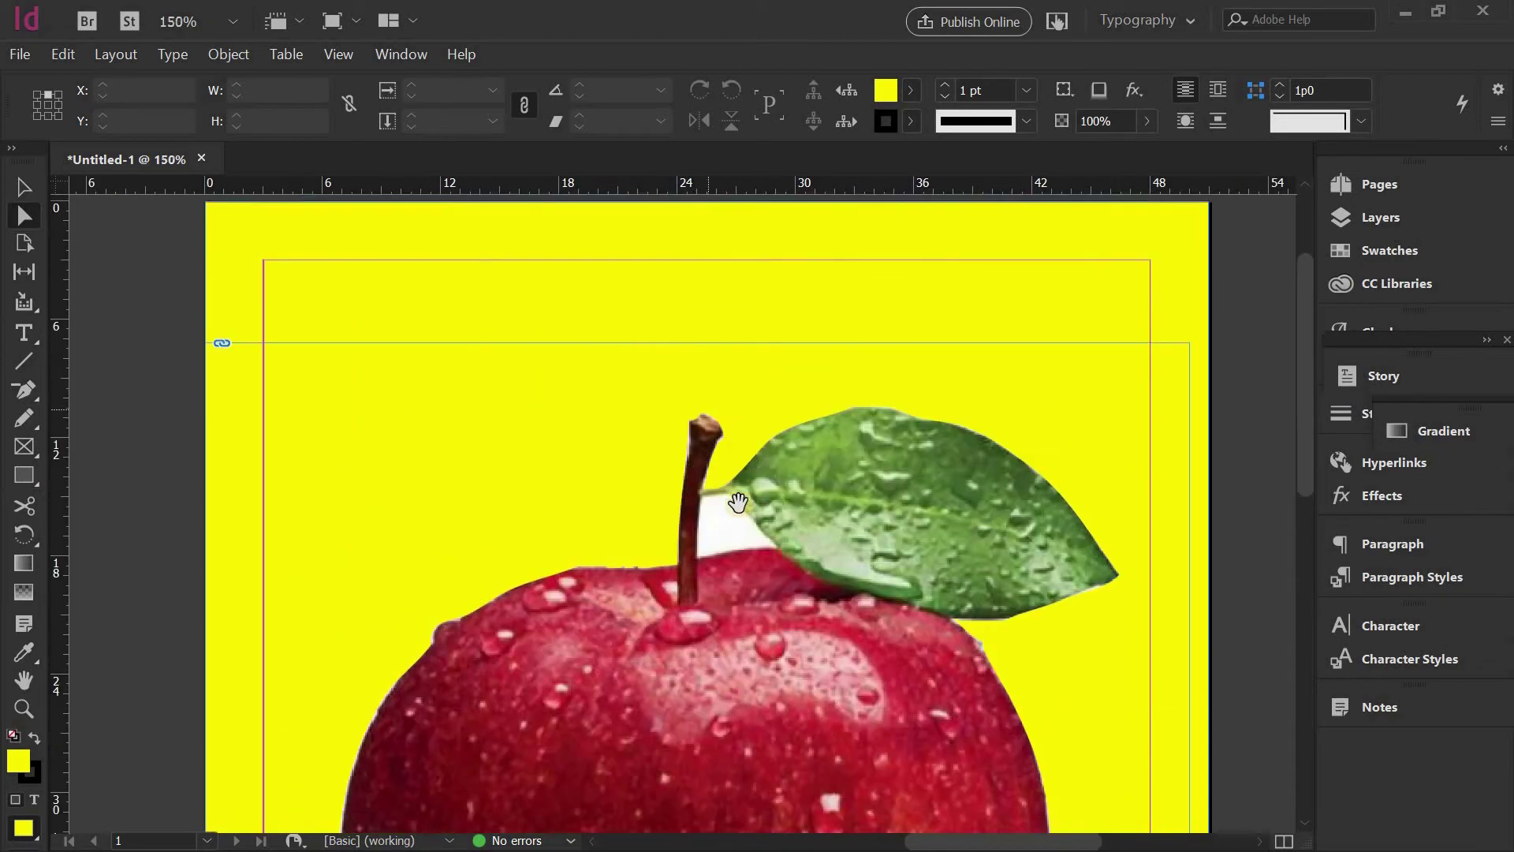
key("ctrl+equal")
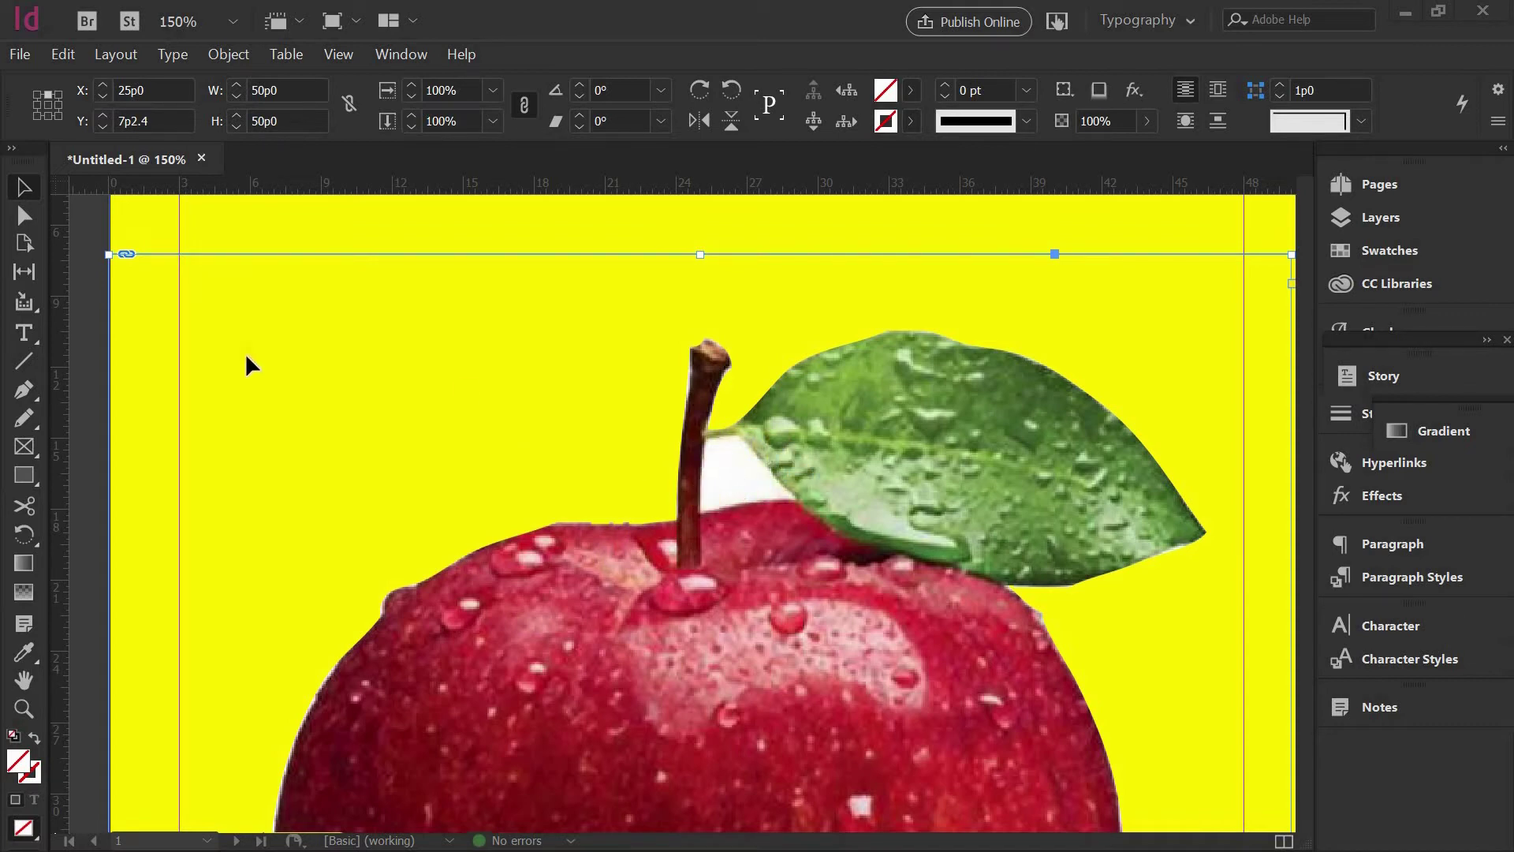
left_click(24, 388)
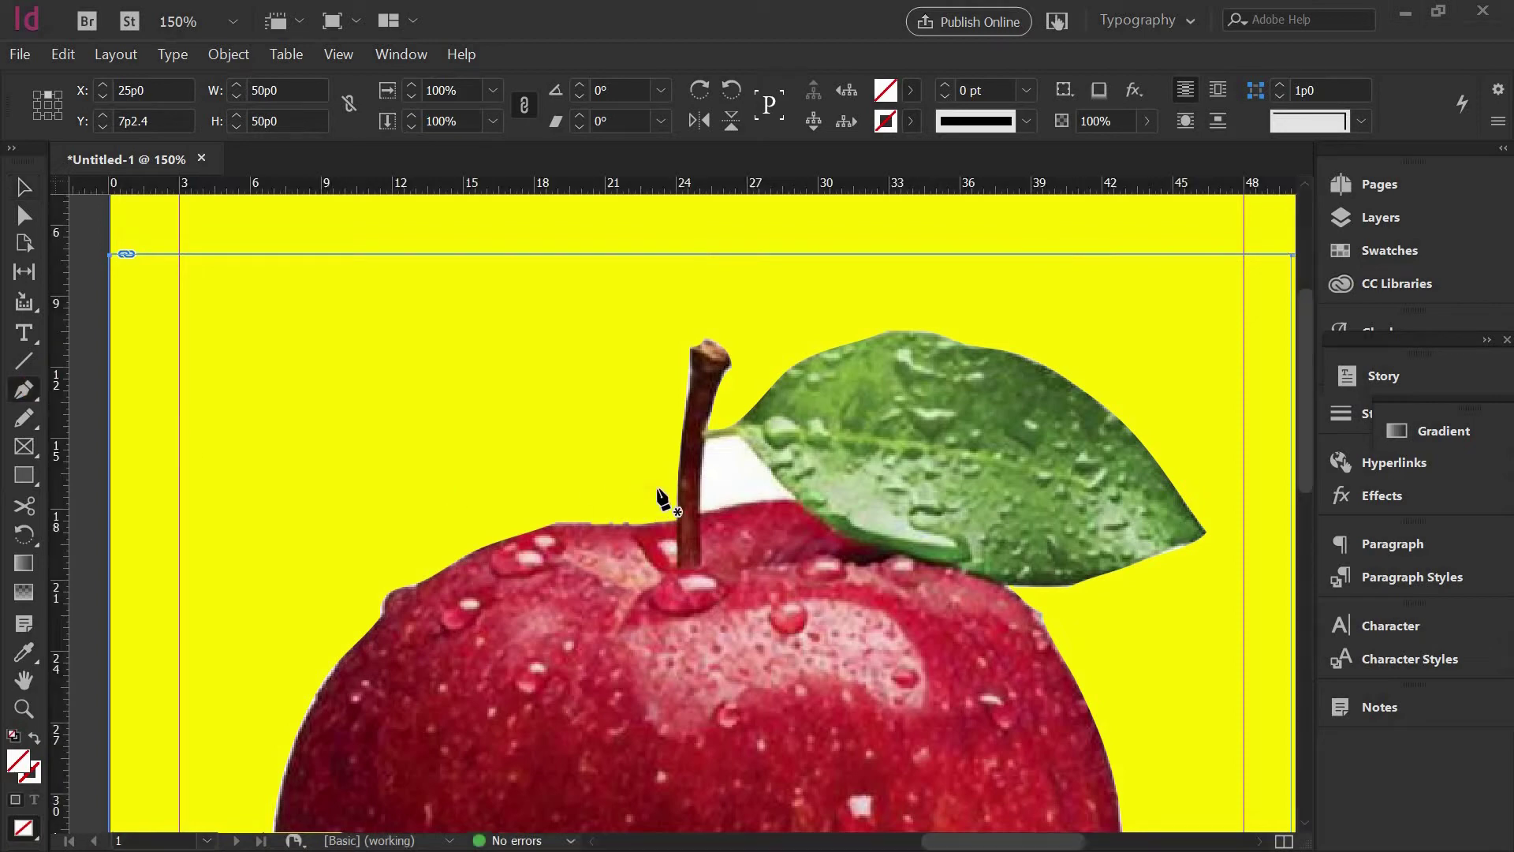
left_click(704, 449)
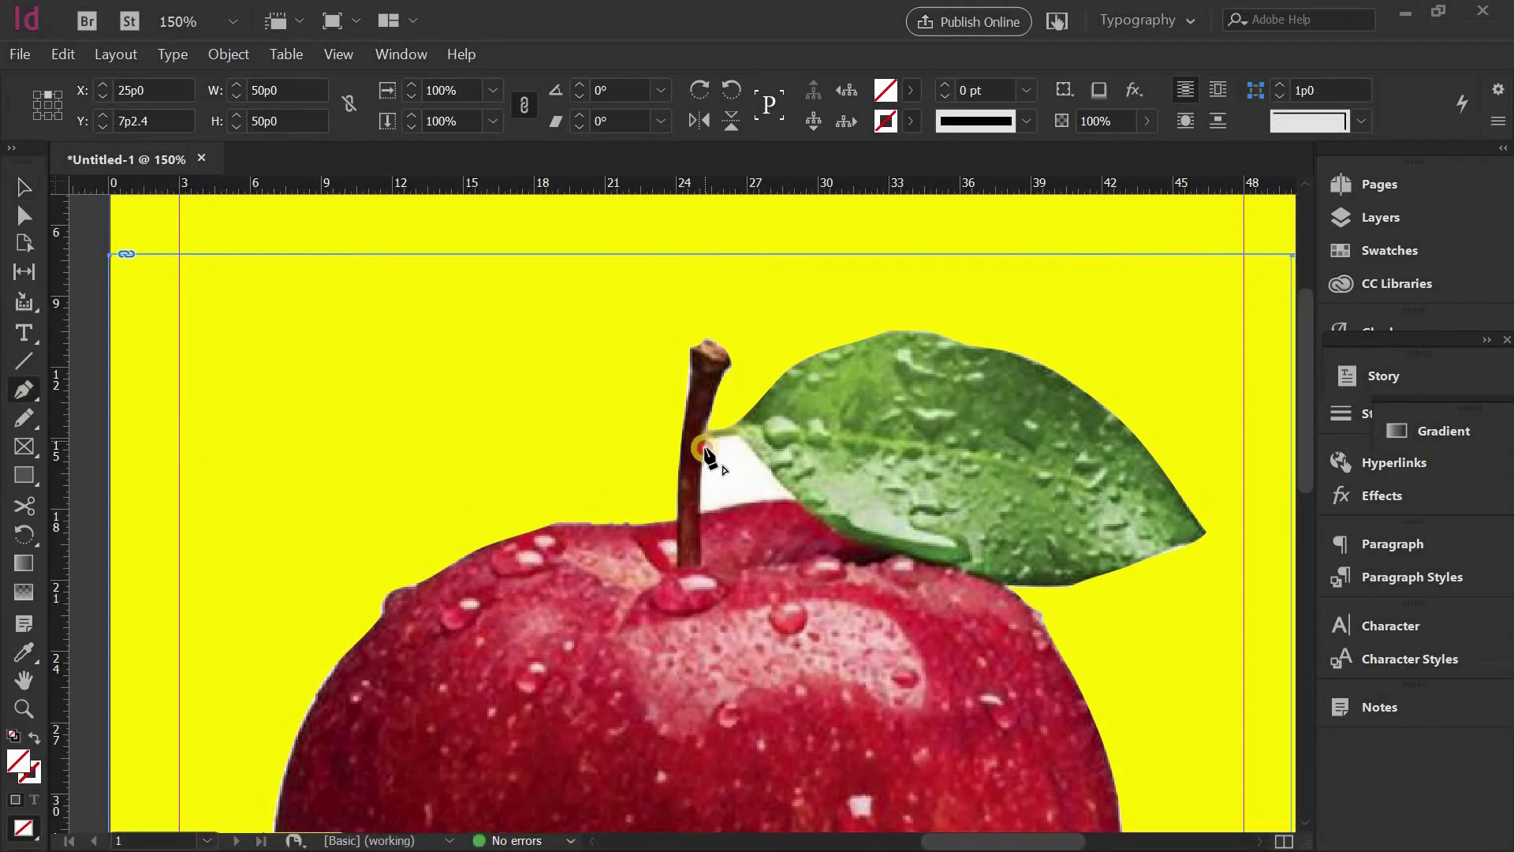
left_click(702, 516)
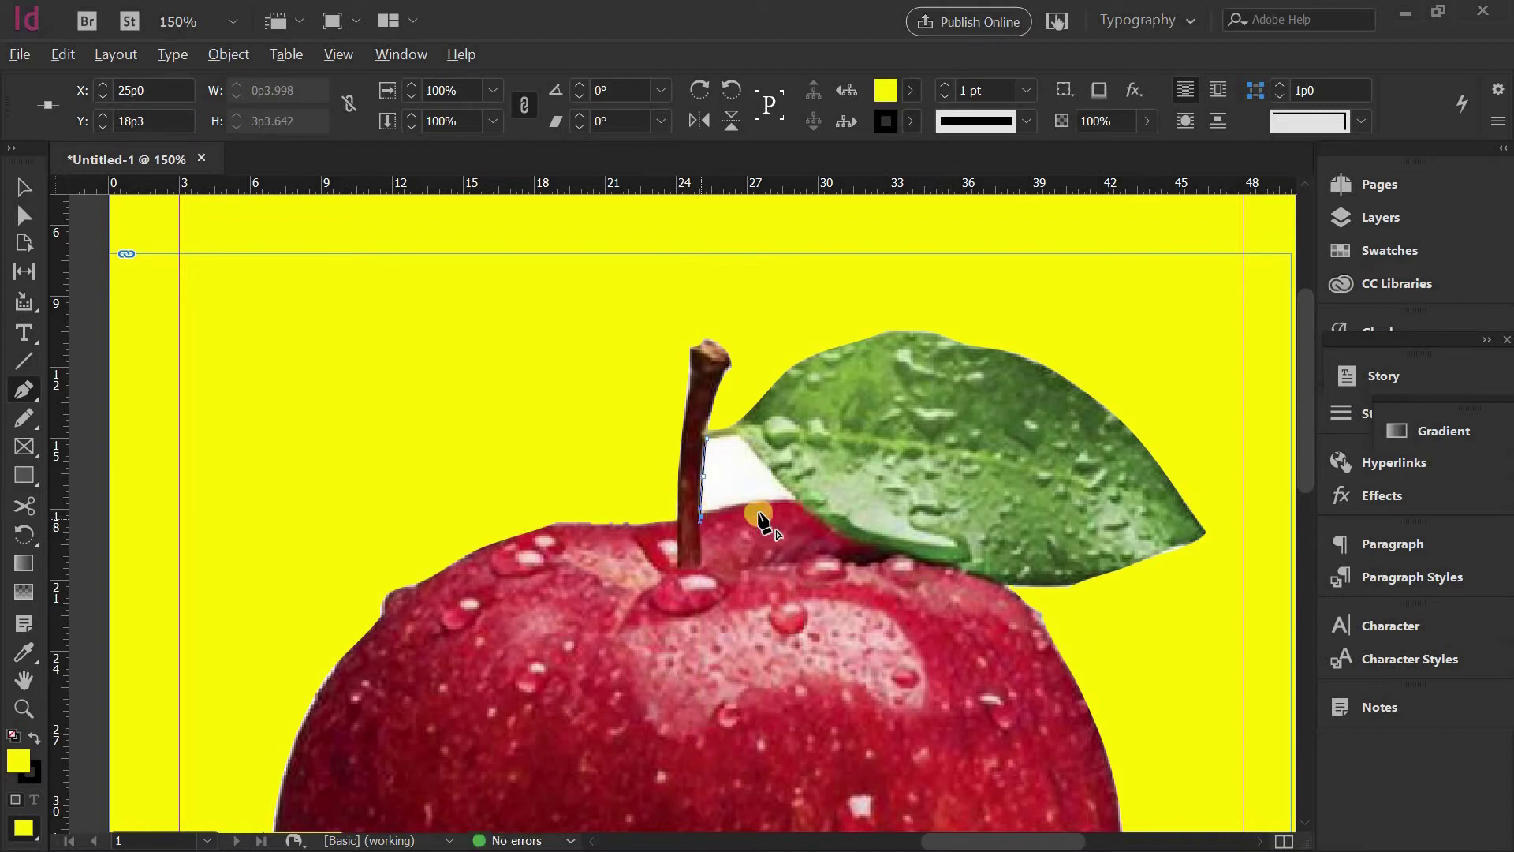
left_click(802, 503)
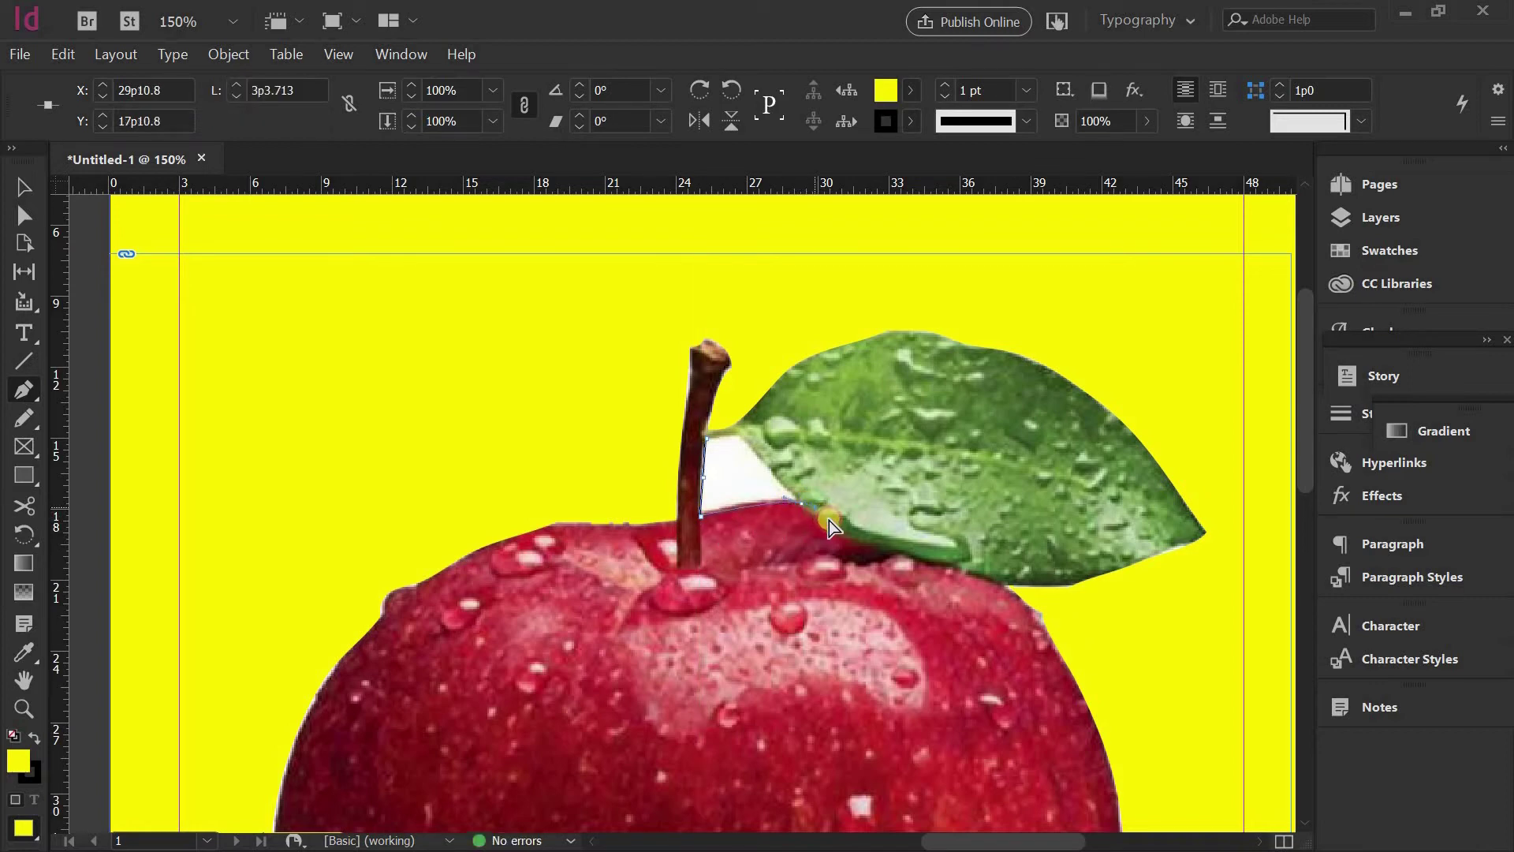
left_click(707, 438)
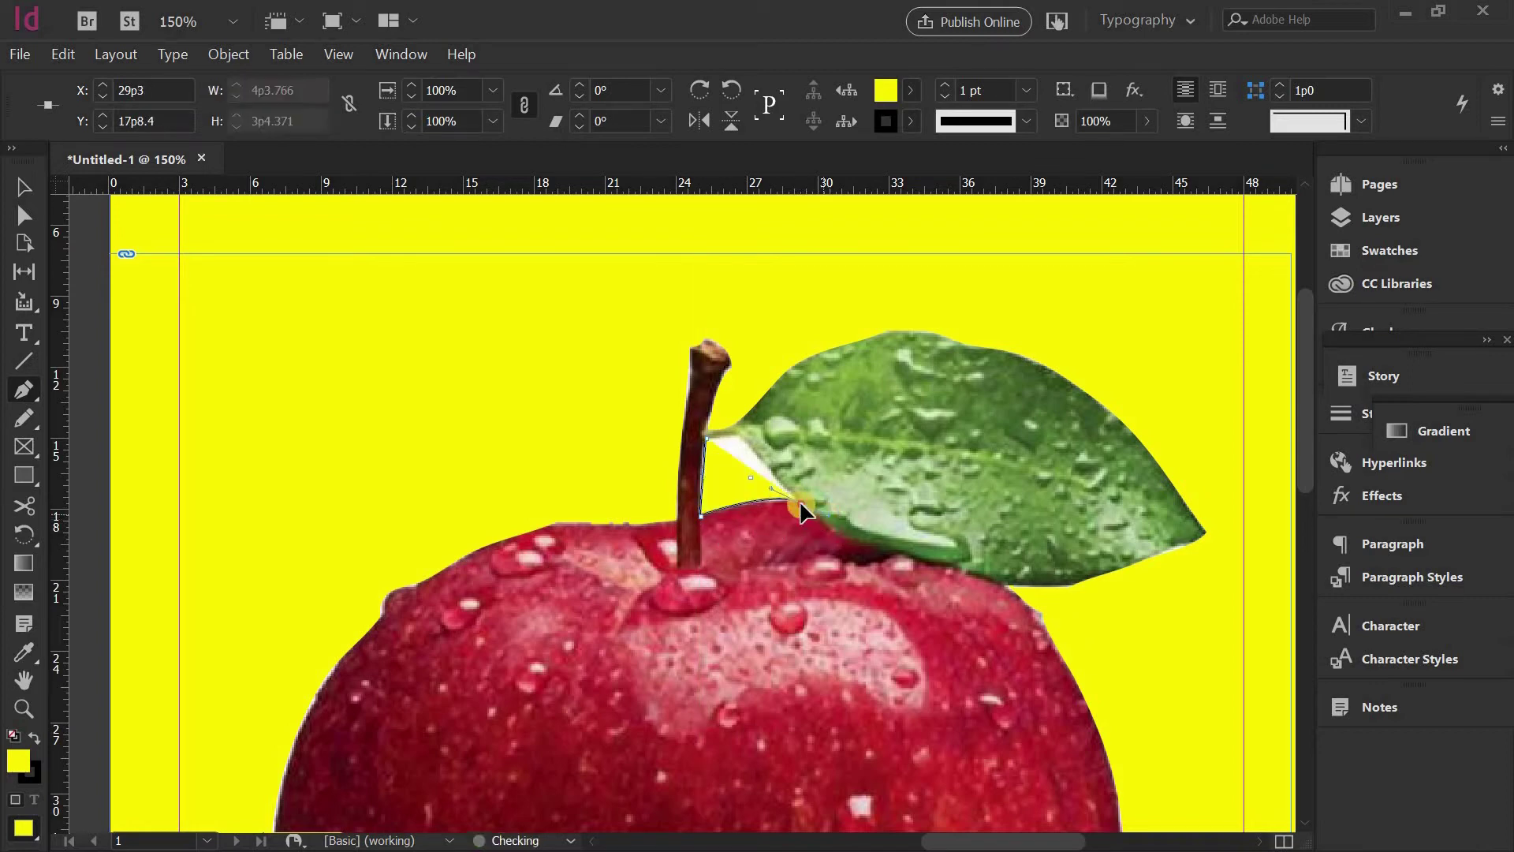
left_click(738, 437)
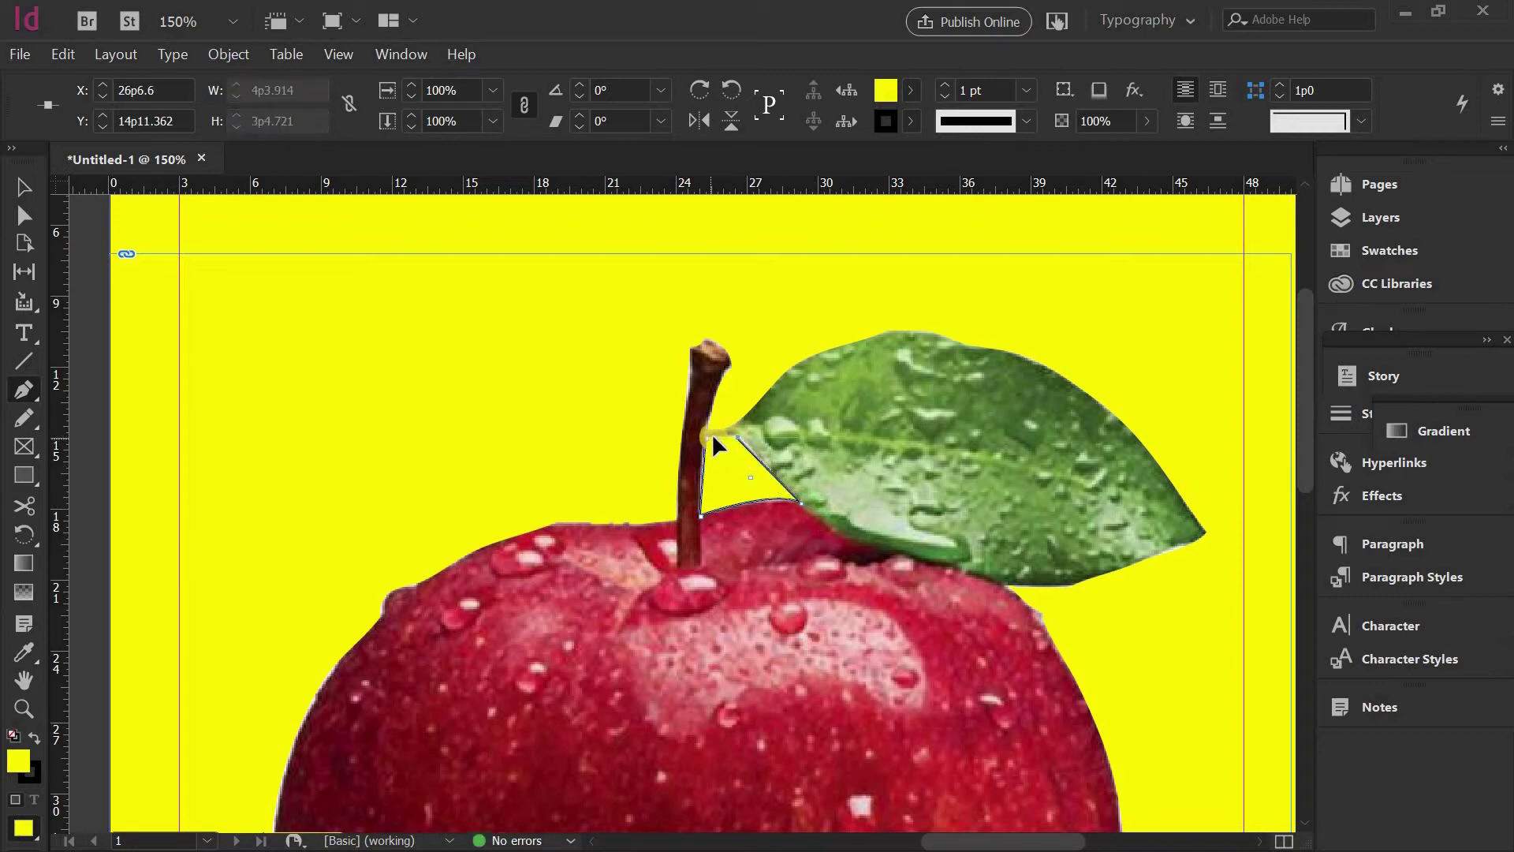
Redo the leaf-side corner and close the yellow patch at the stem, curving its upper edge under the leaf stalk, about 4p4 by 3p6.
key("ctrl+z")
left_click(709, 438)
left_click(709, 440)
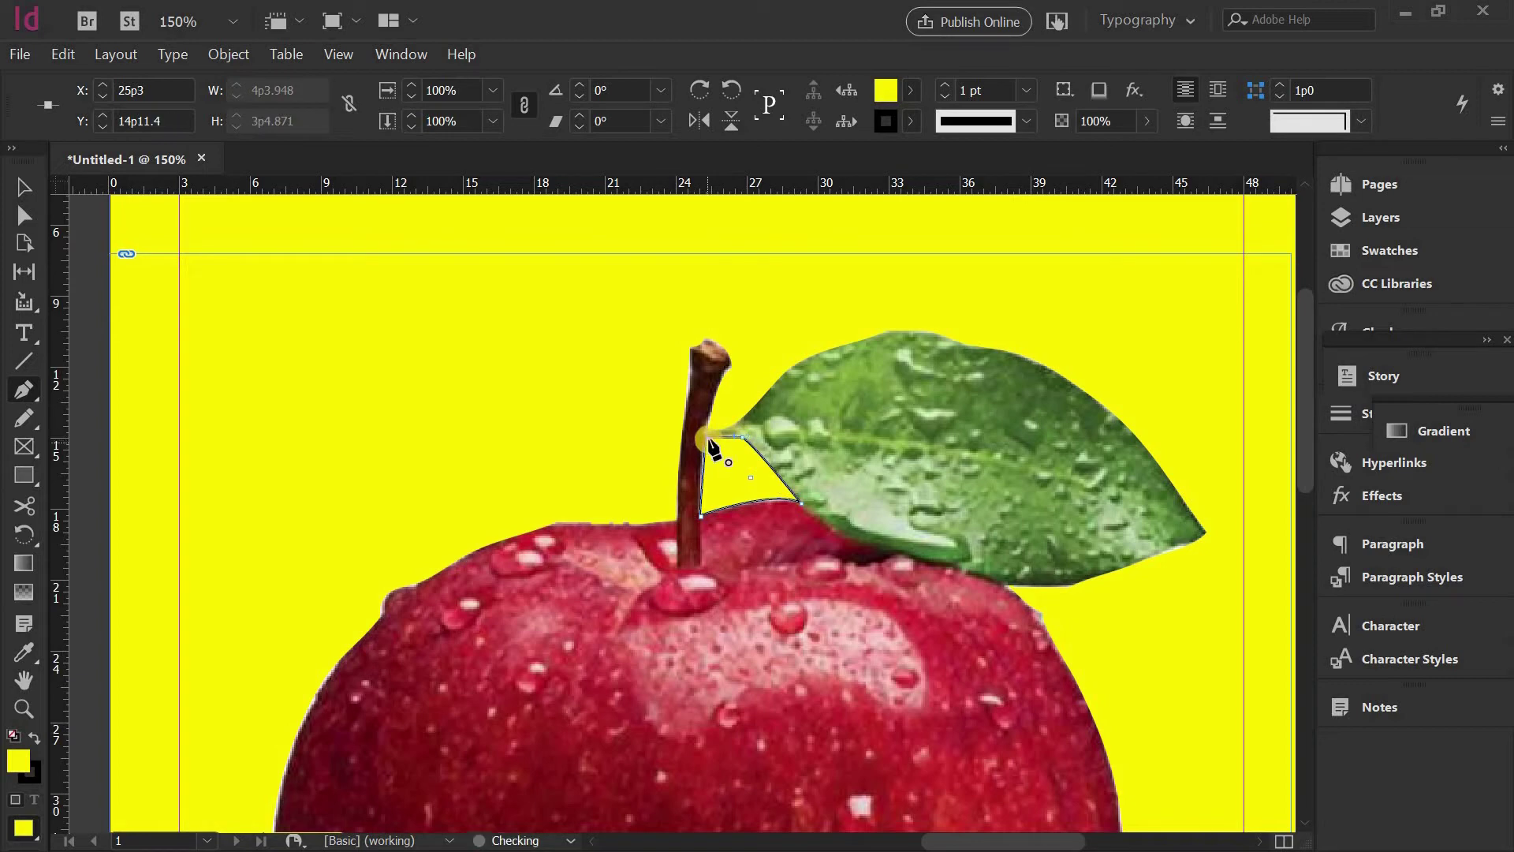
left_click(705, 433)
left_click_drag(730, 427, 732, 430)
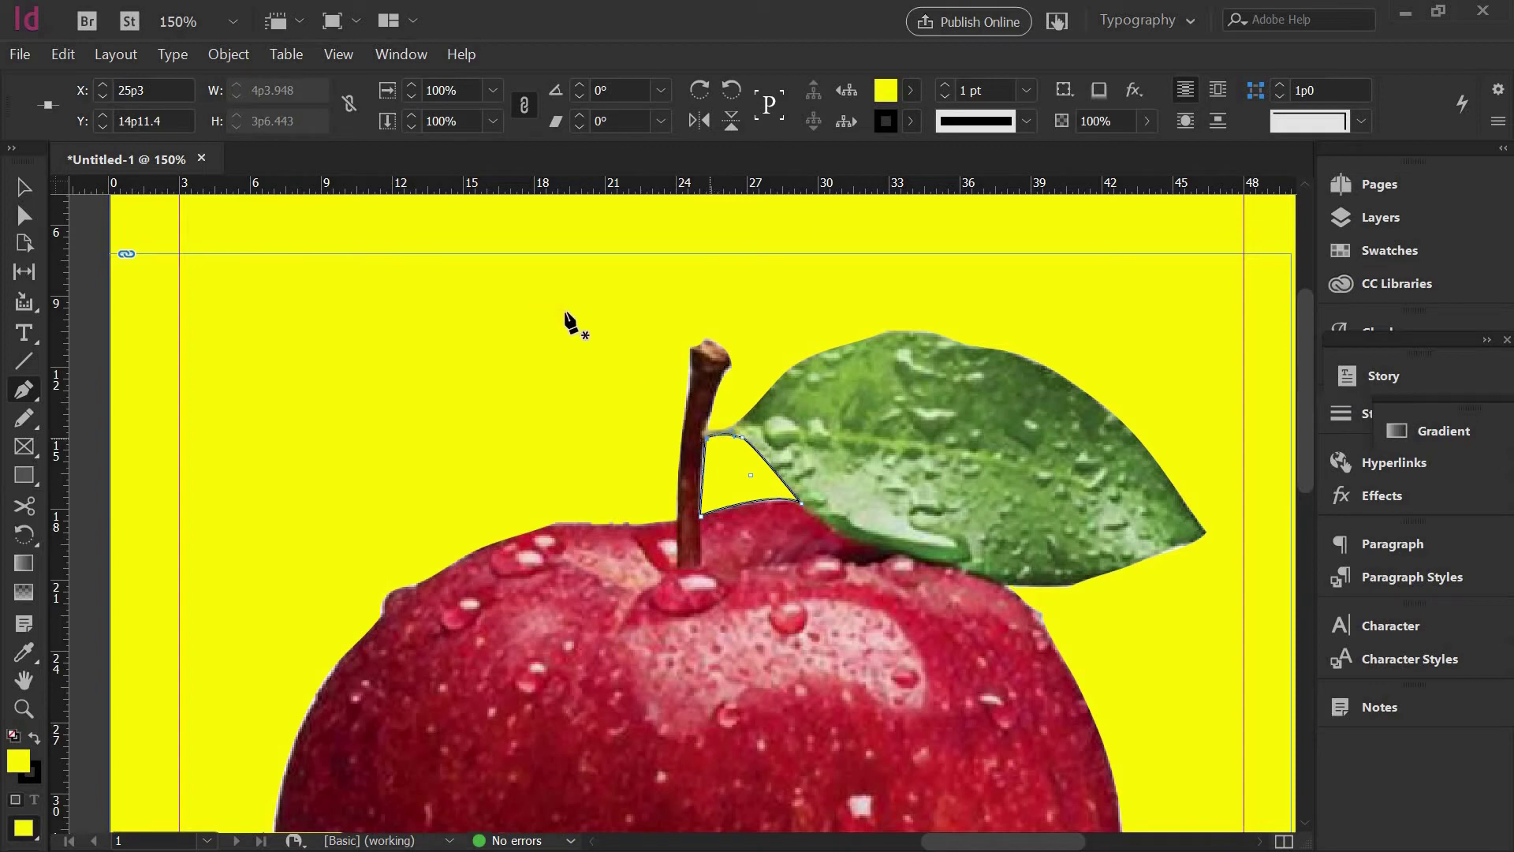
Select the yellow patch between the stem and leaf and set its stroke weight to 0 pt.
left_click(783, 363)
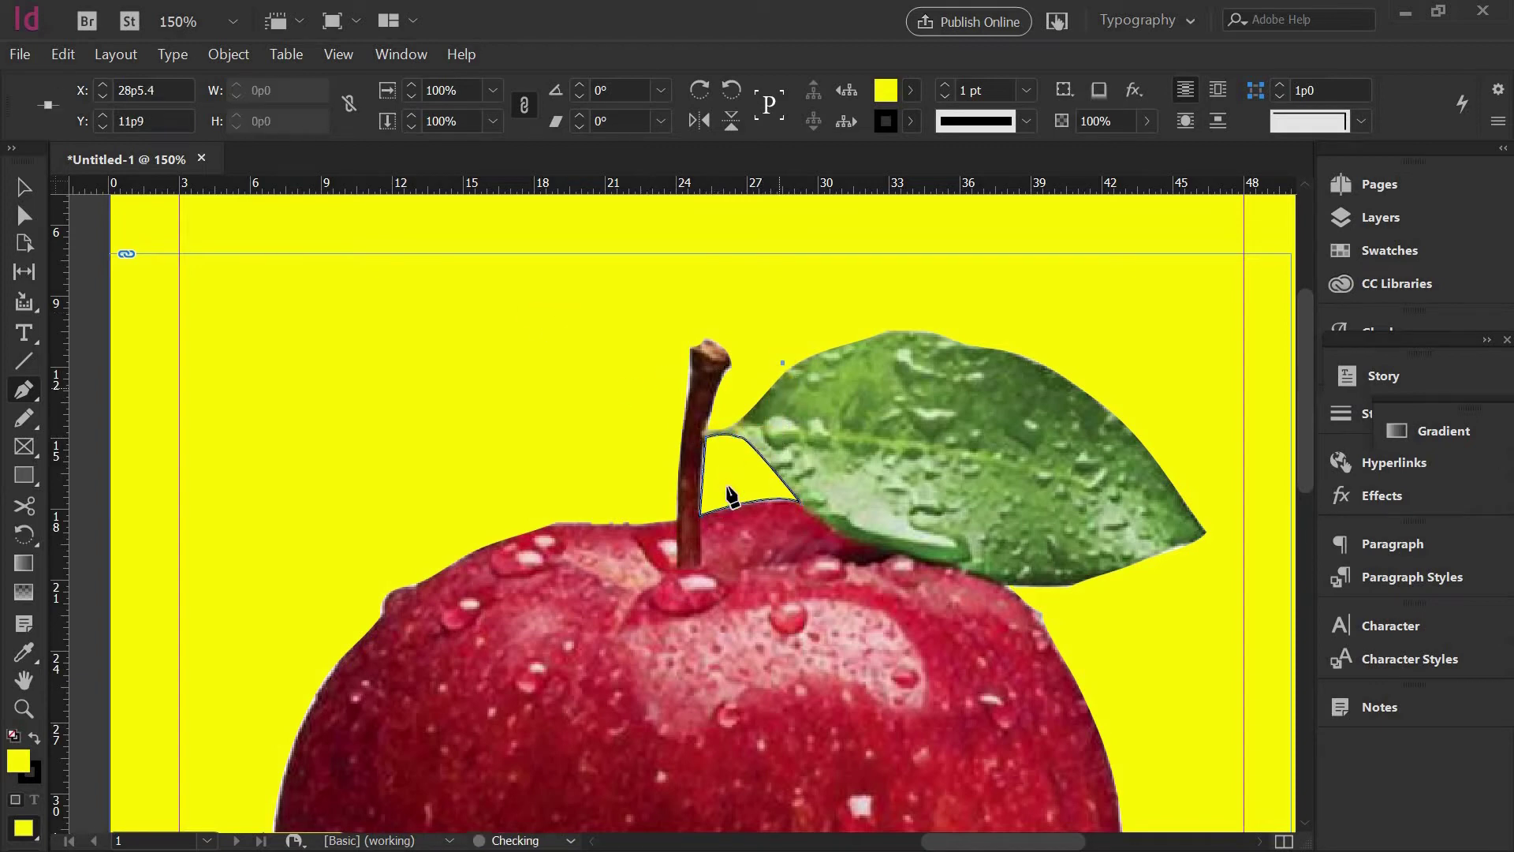
key("v")
left_click(760, 466)
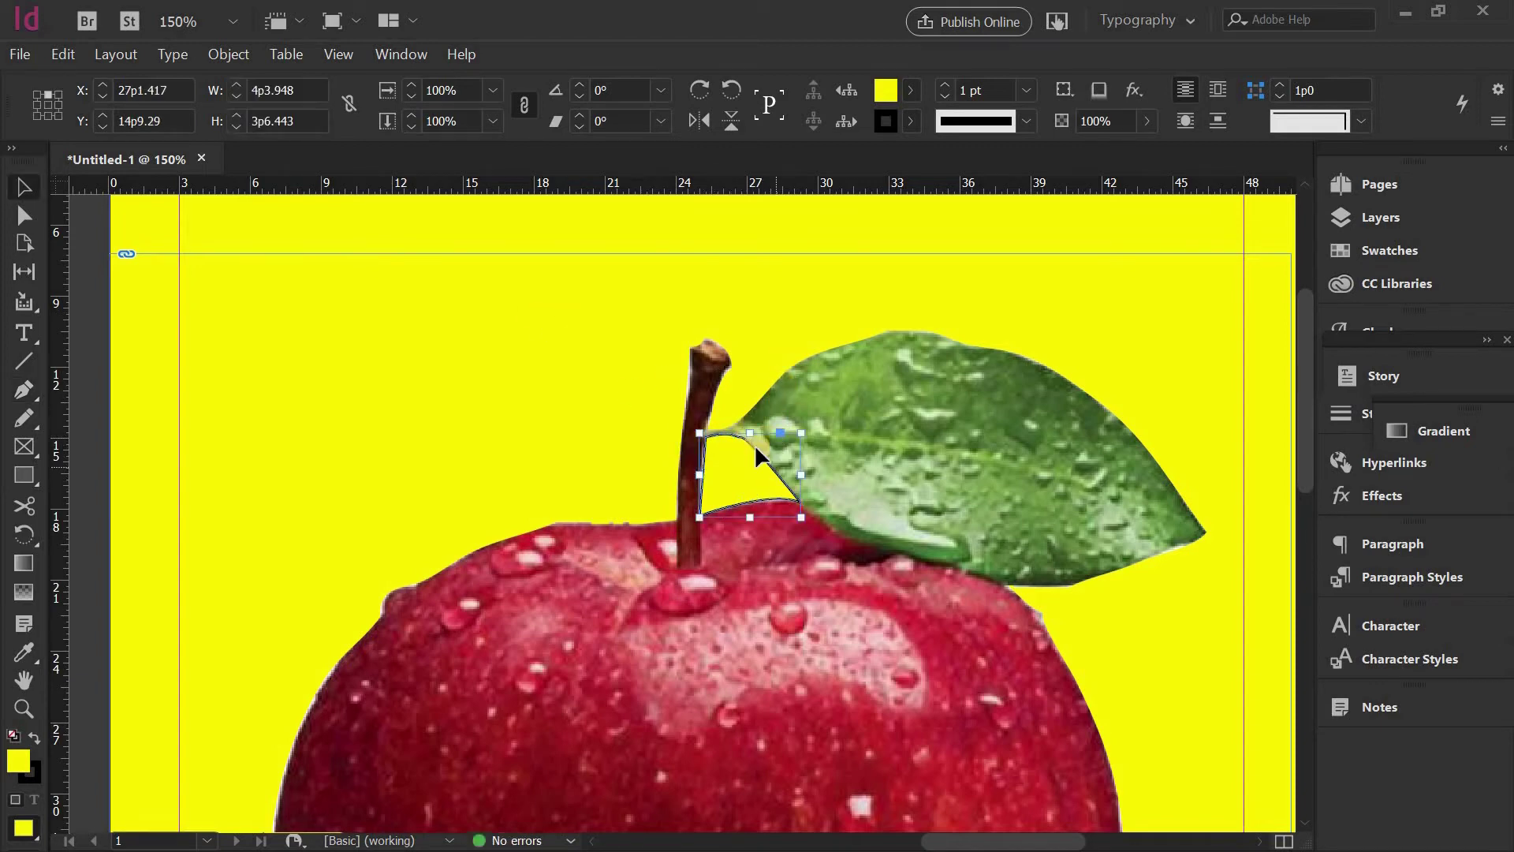
left_click(943, 97)
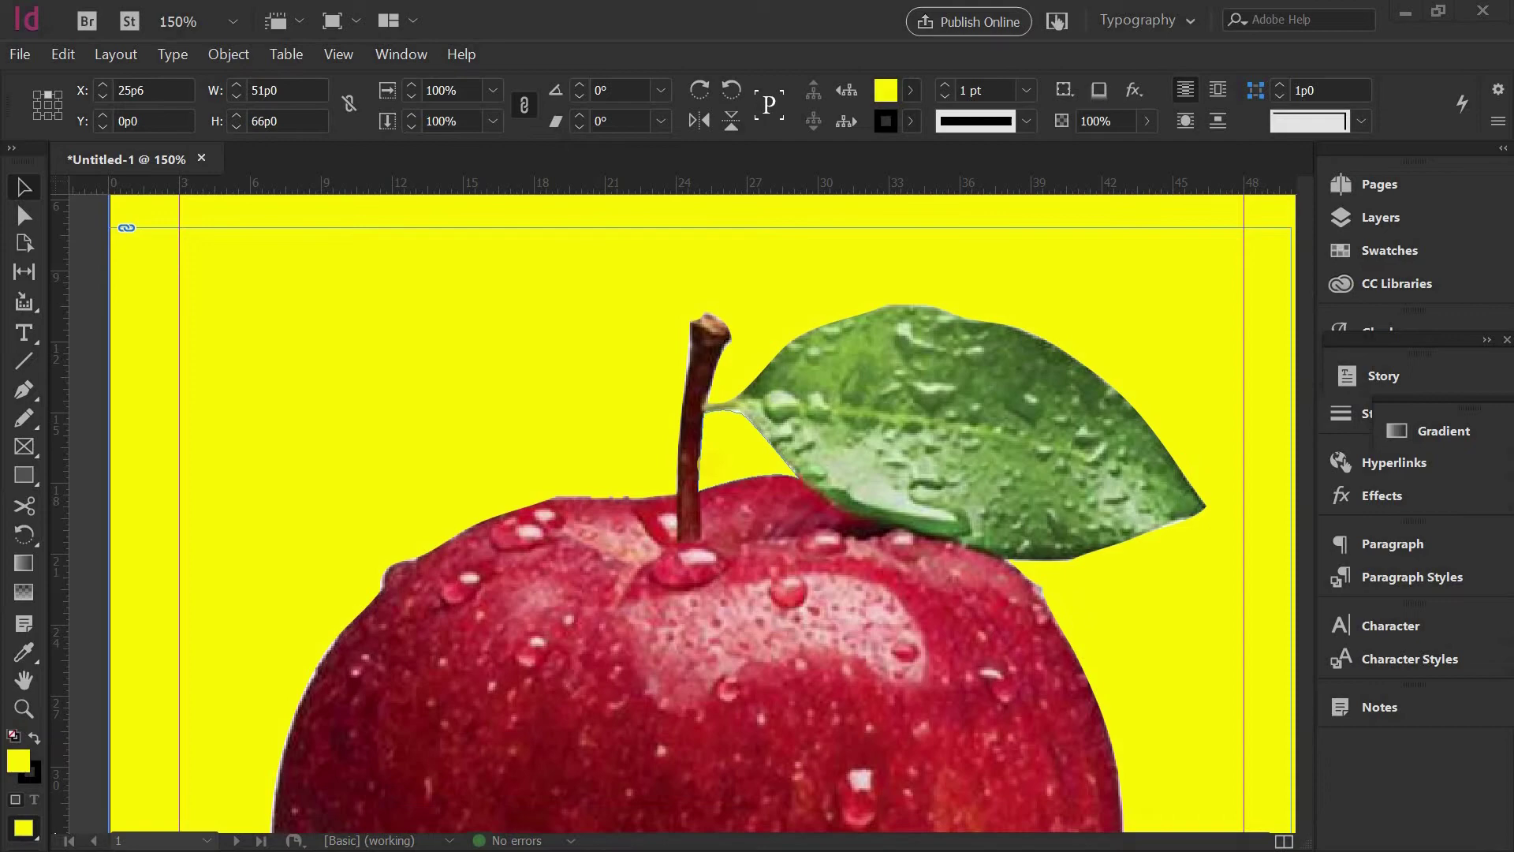
Start a Pen path at the shadow's left end and curve it along the apple's underside to its lowest point.
scroll(710, 462, "down", 4)
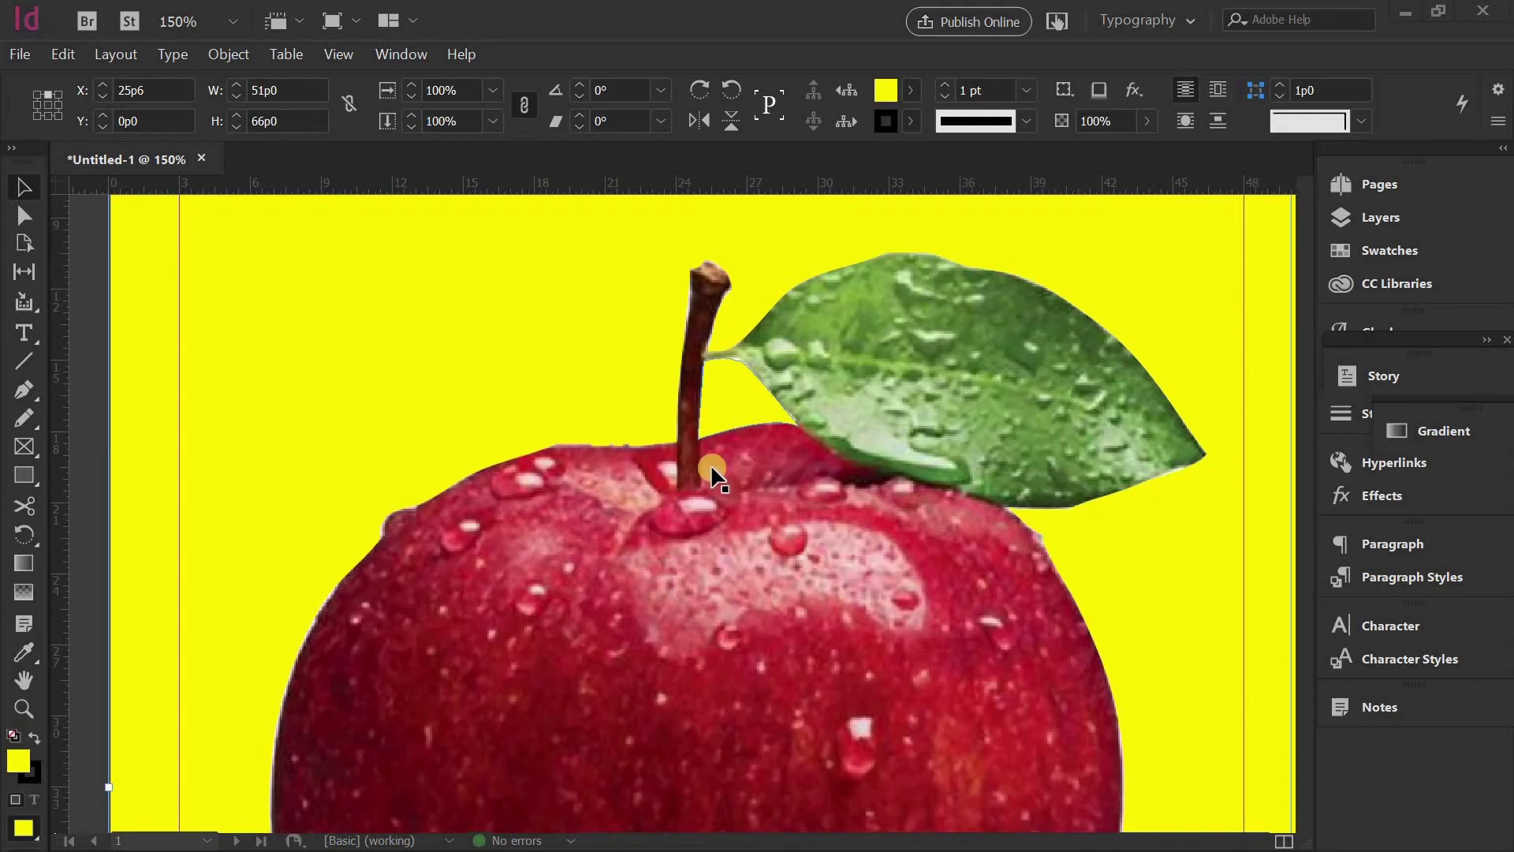
scroll(711, 463, "down", 20)
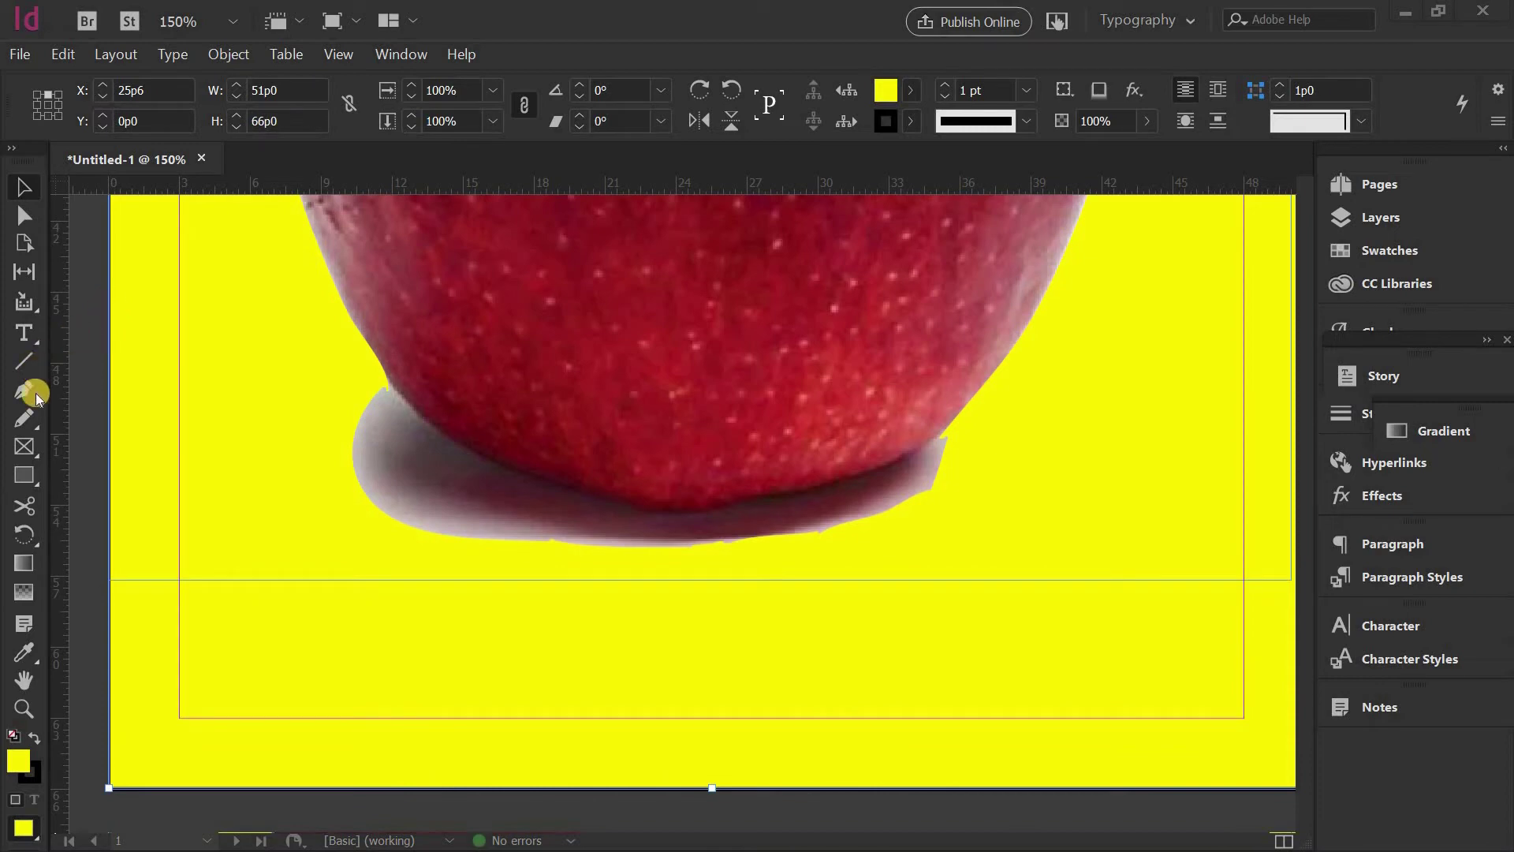
left_click(36, 393)
left_click(381, 365)
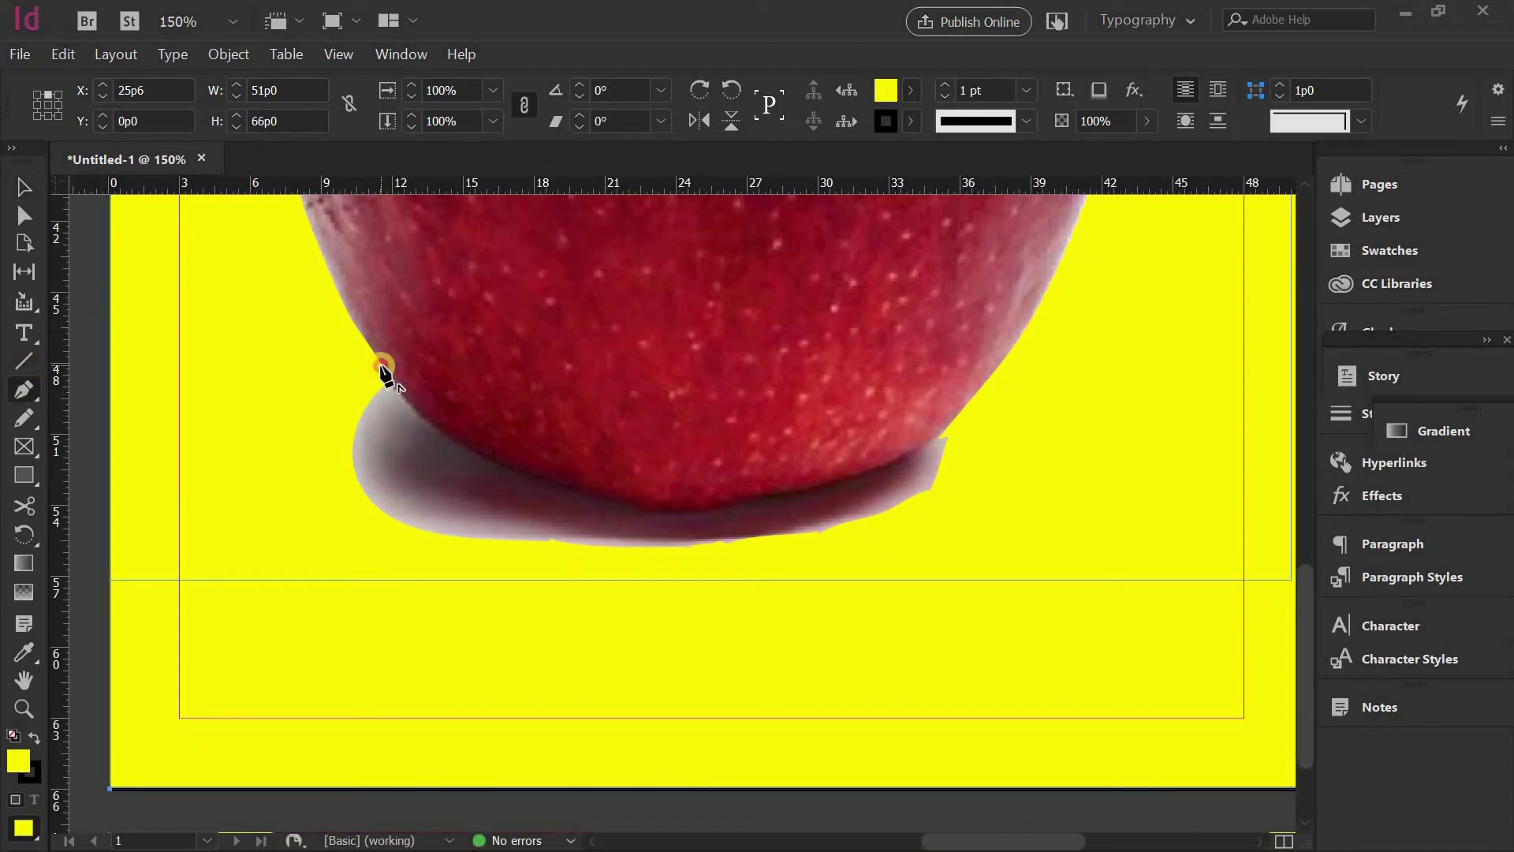
left_click(420, 418)
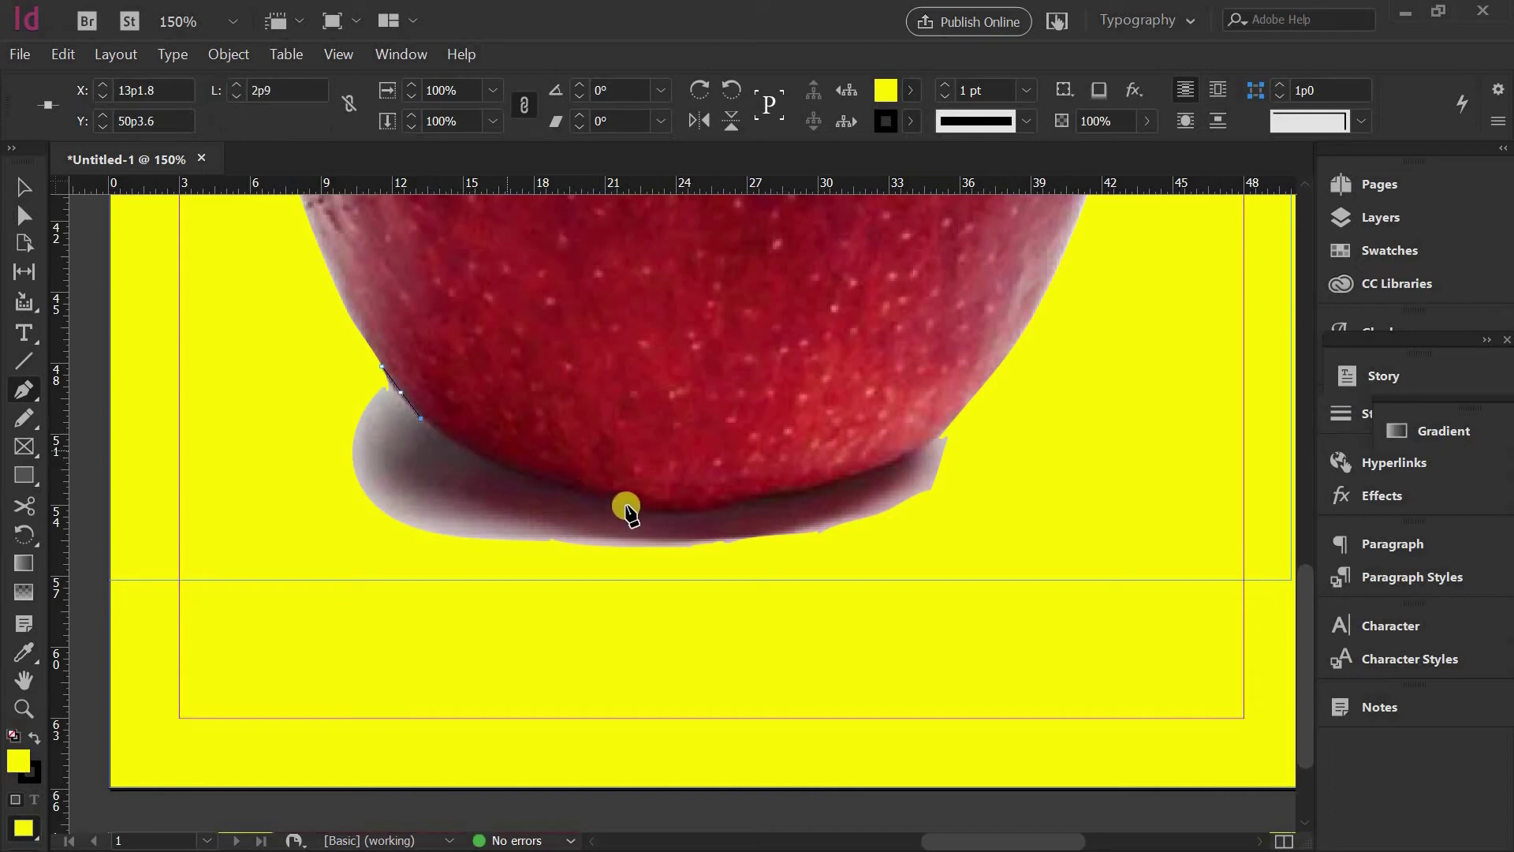
left_click_drag(660, 513, 813, 537)
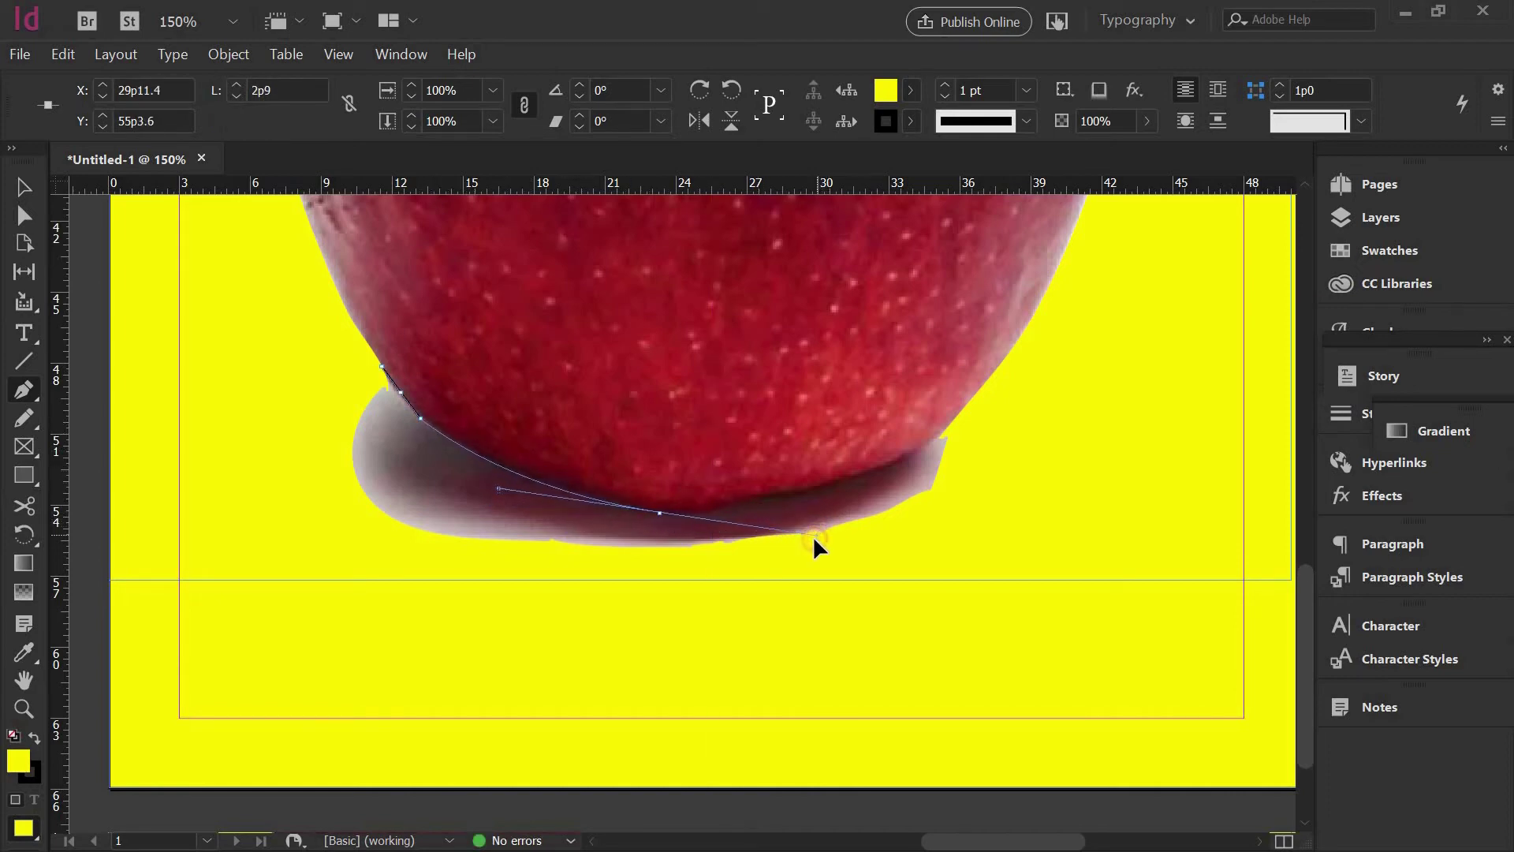
left_click(670, 513)
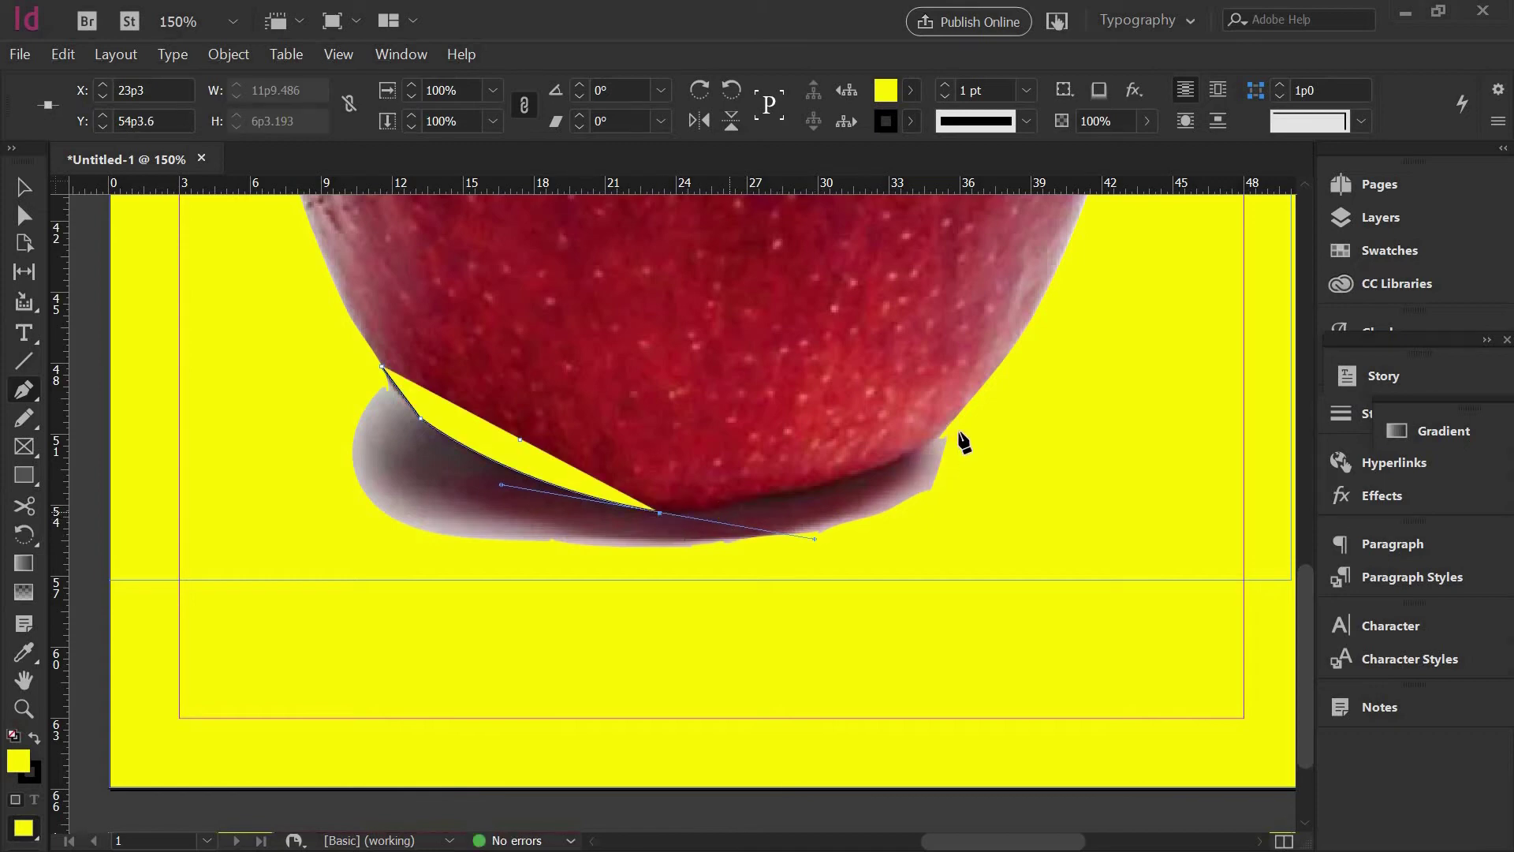
left_click_drag(956, 413, 940, 408)
key("ctrl+z")
left_click(926, 440)
key("ctrl+z")
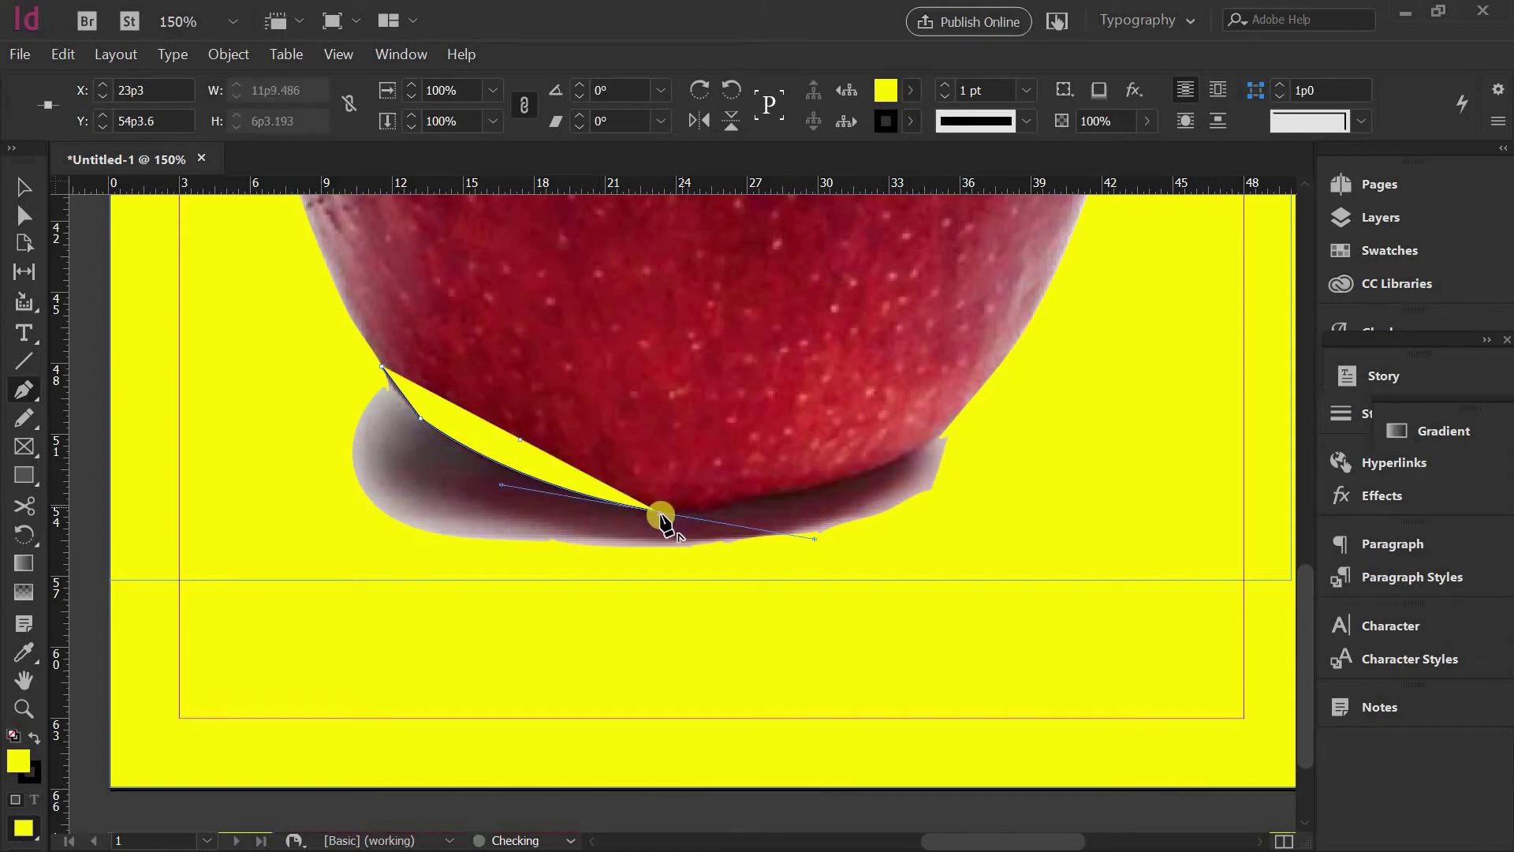
left_click_drag(782, 493, 851, 511)
key("ctrl+z")
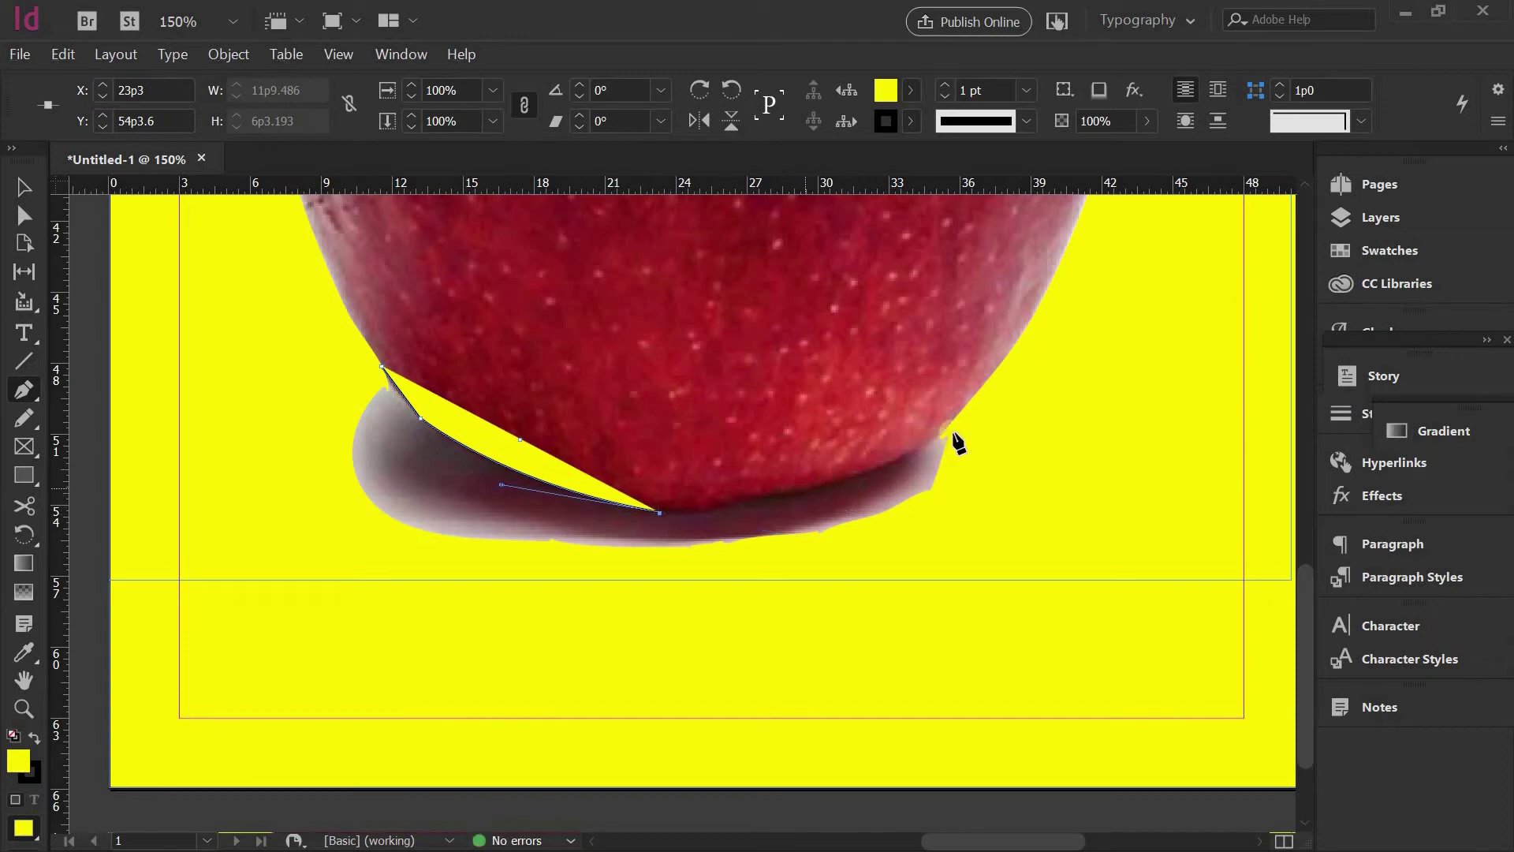
Continue the path up the apple's right underside, sweep it below the shadow and close it as a patch about 26p4 by 10p9.
left_click_drag(948, 426, 973, 371)
left_click(948, 422)
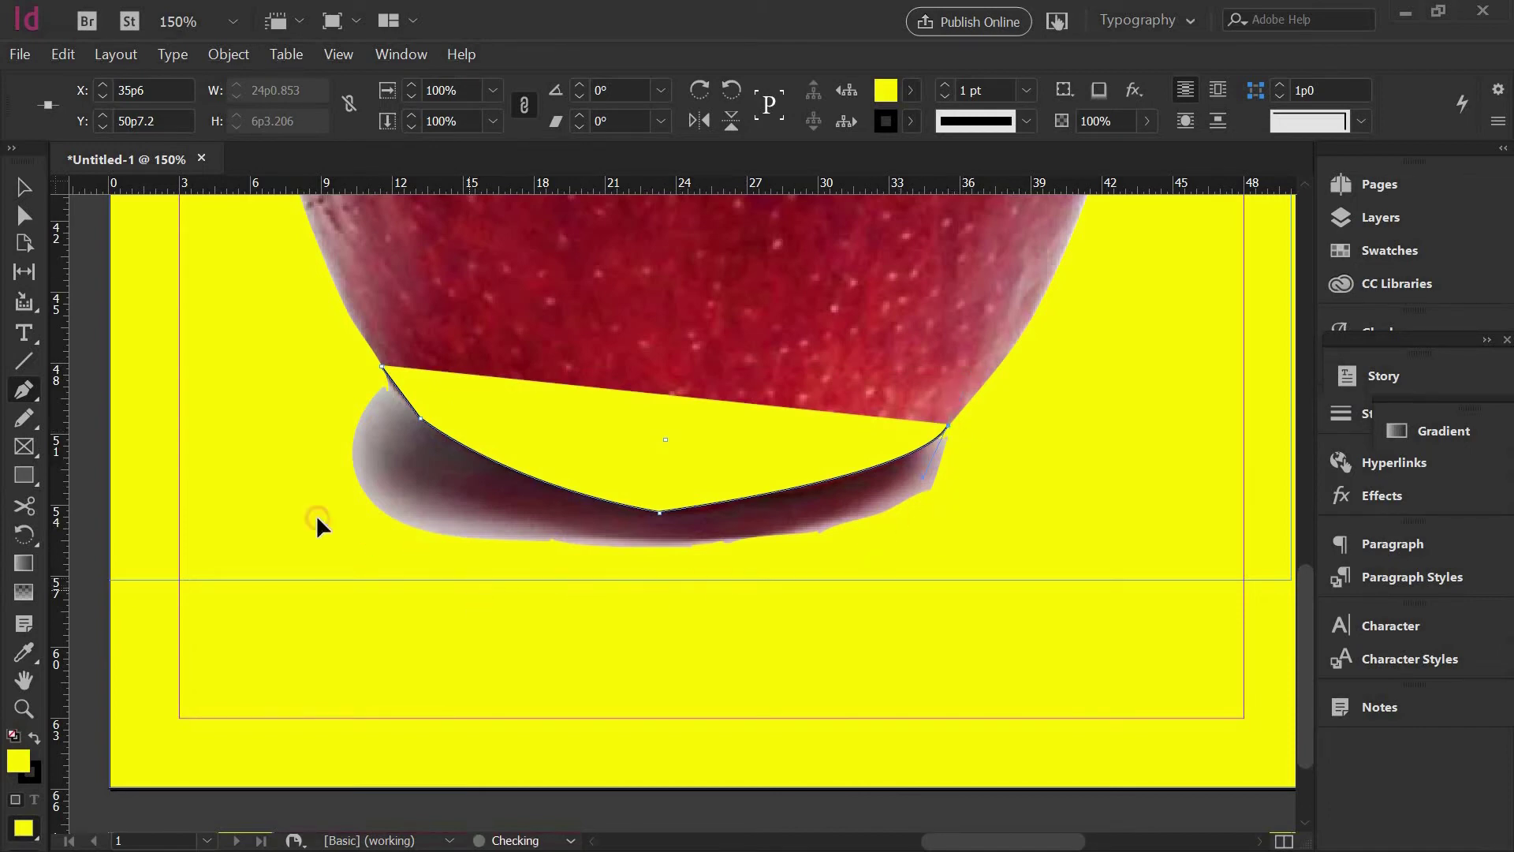
left_click_drag(317, 518, 529, 513)
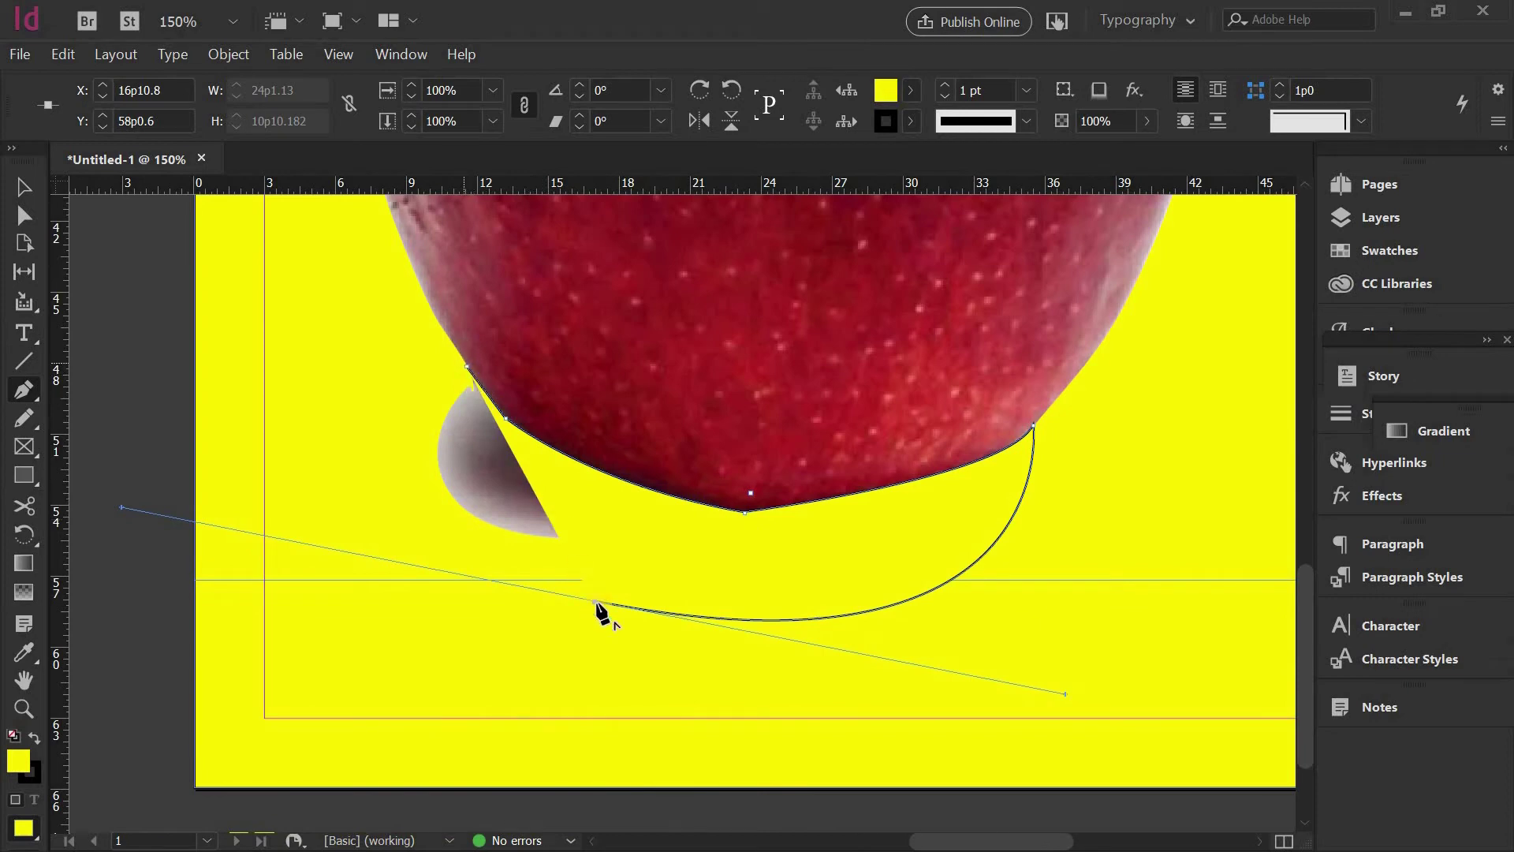
left_click(595, 603)
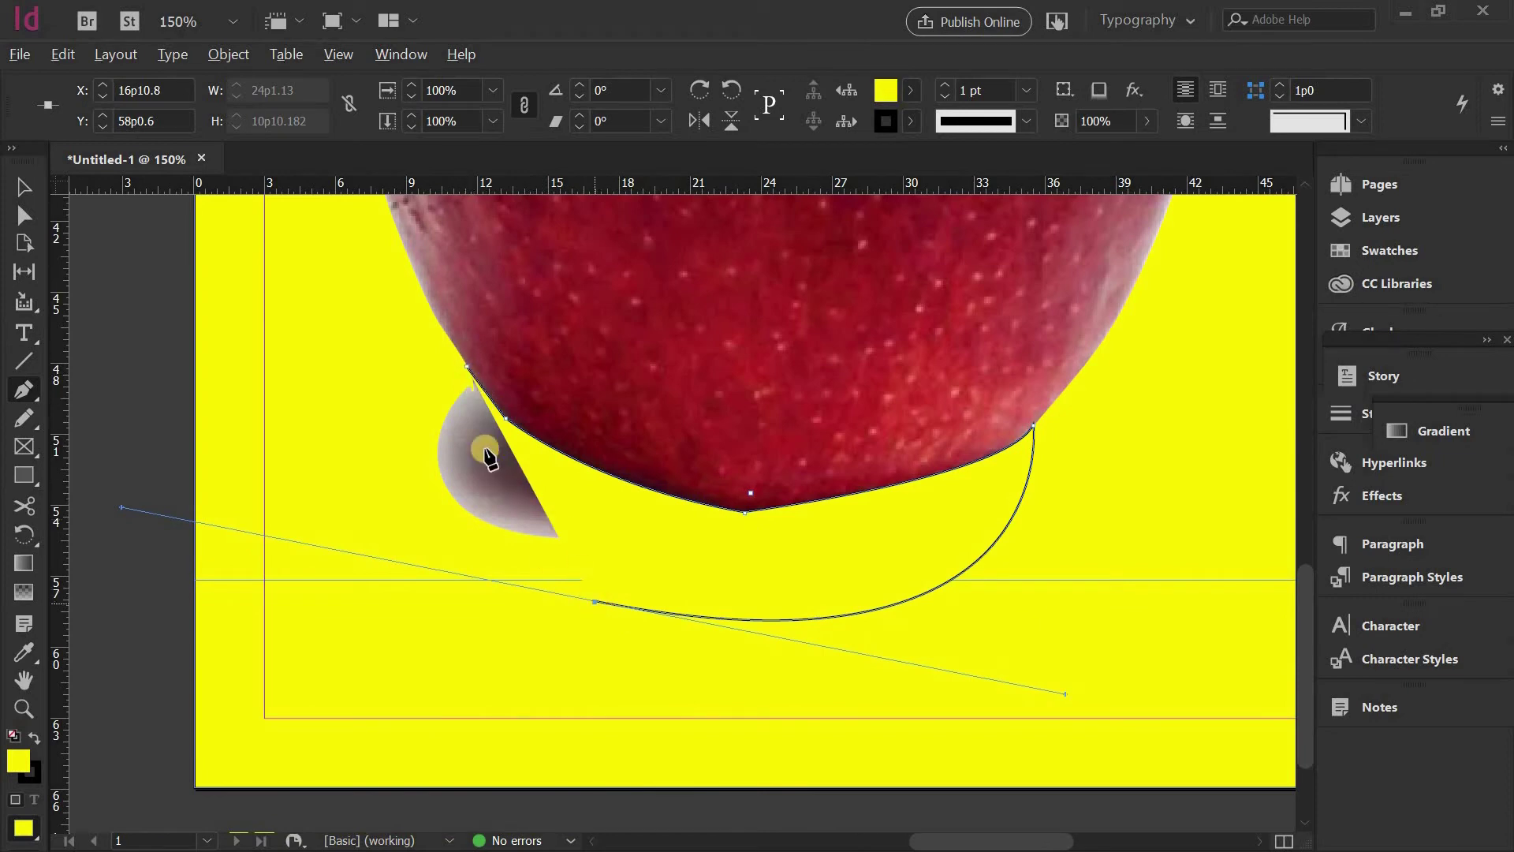
left_click(471, 371, "ctrl")
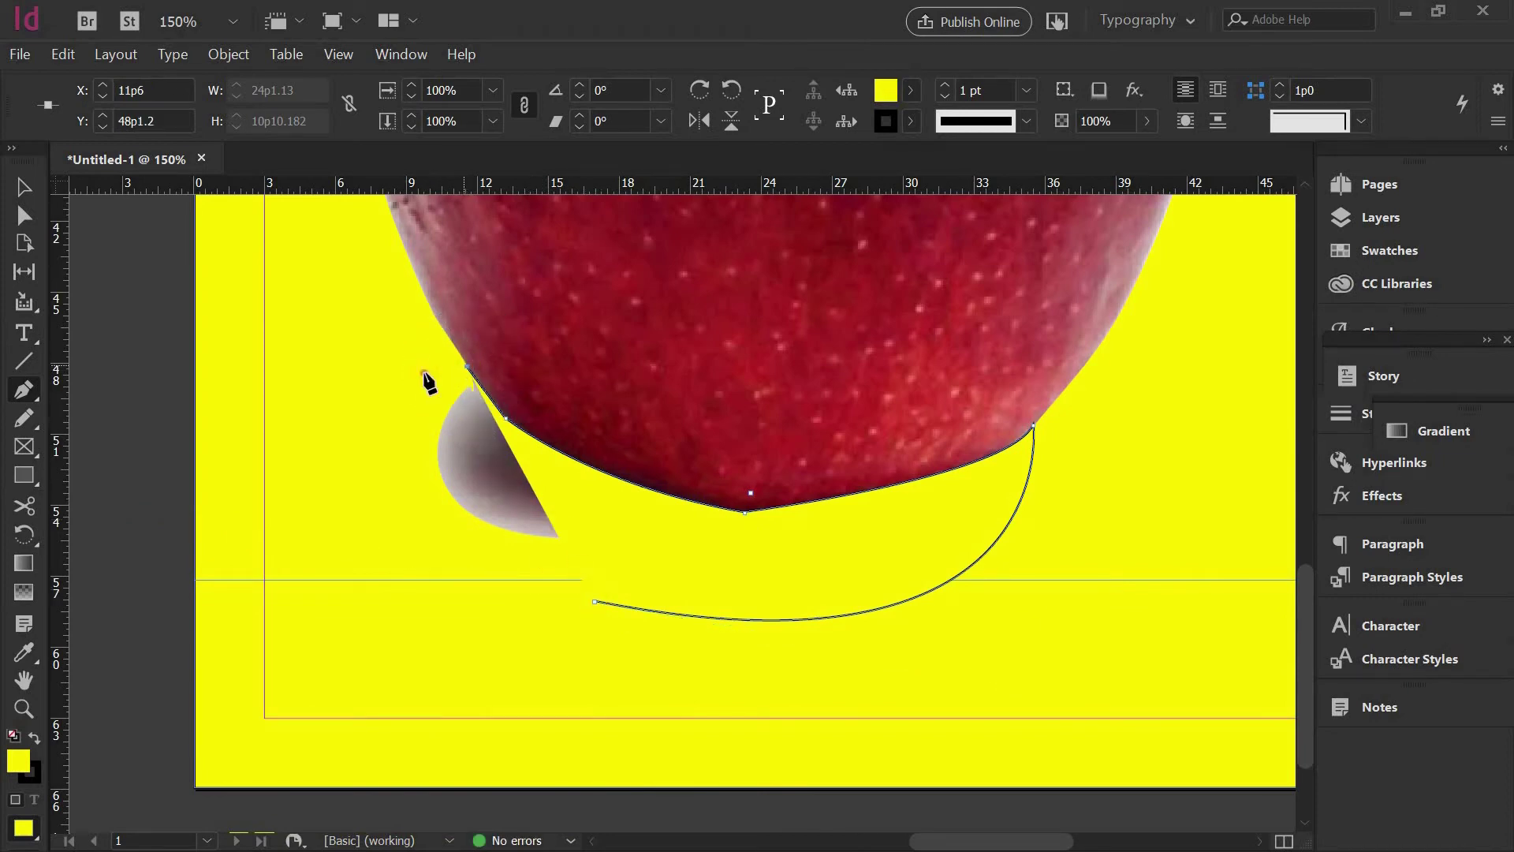
left_click(412, 502)
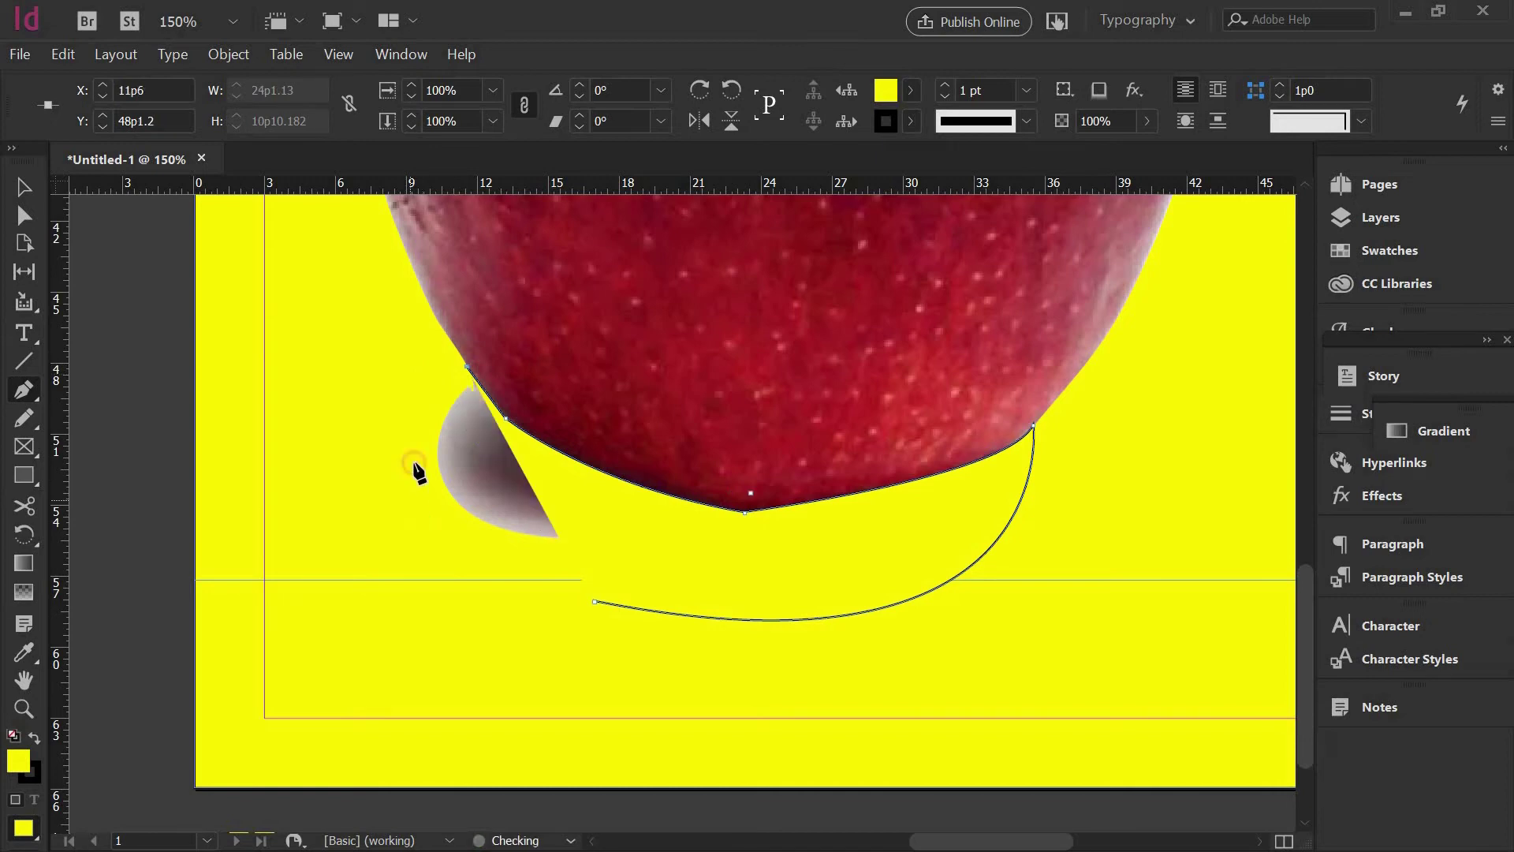
left_click(468, 368)
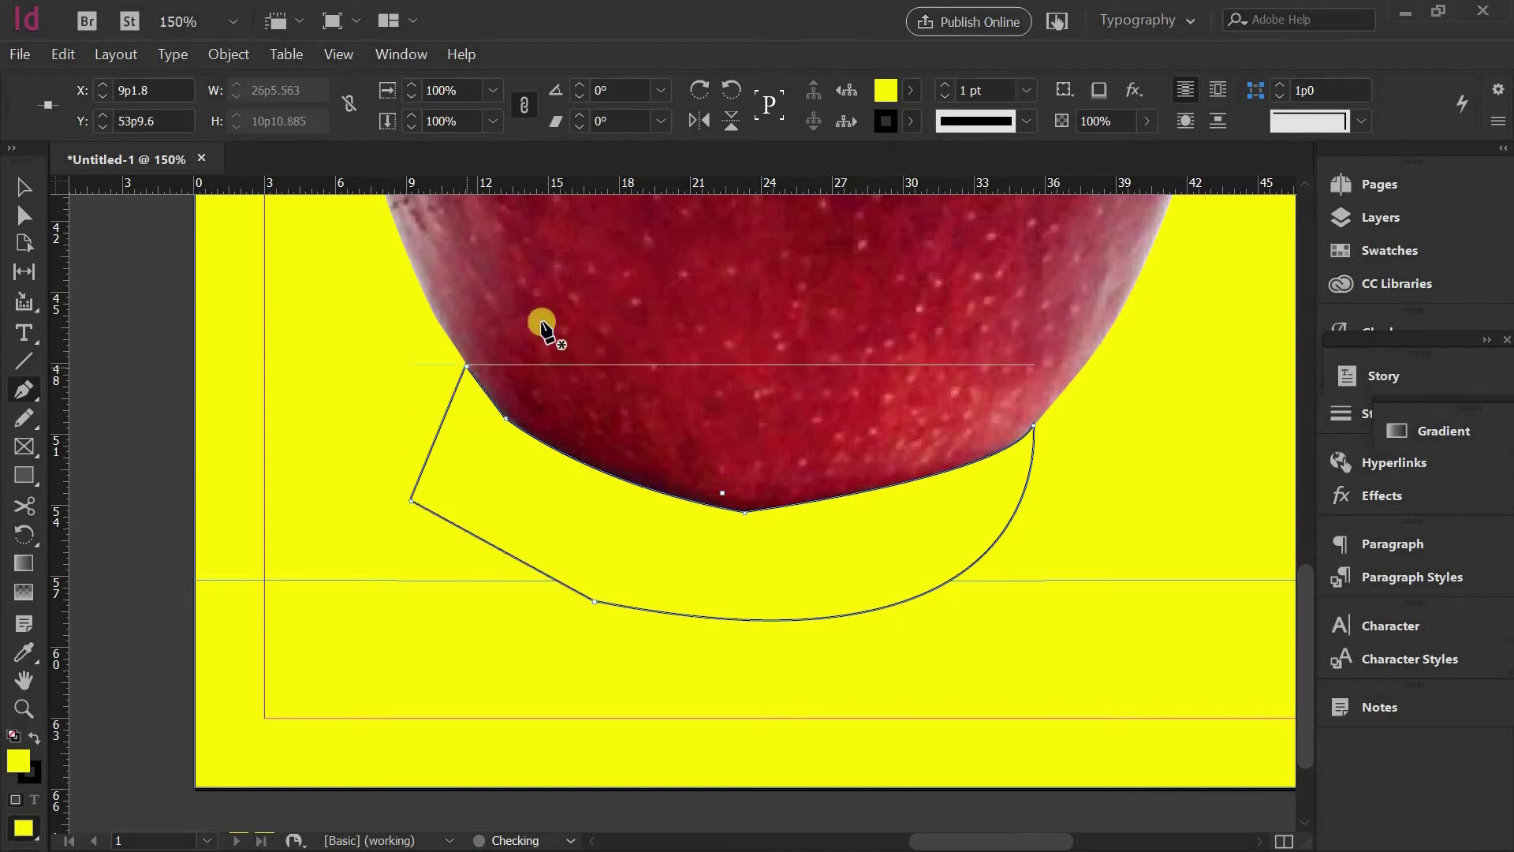
Set the stroke weight of the yellow patch covering the apple's shadow to 0 pt and deselect it.
left_click(946, 98)
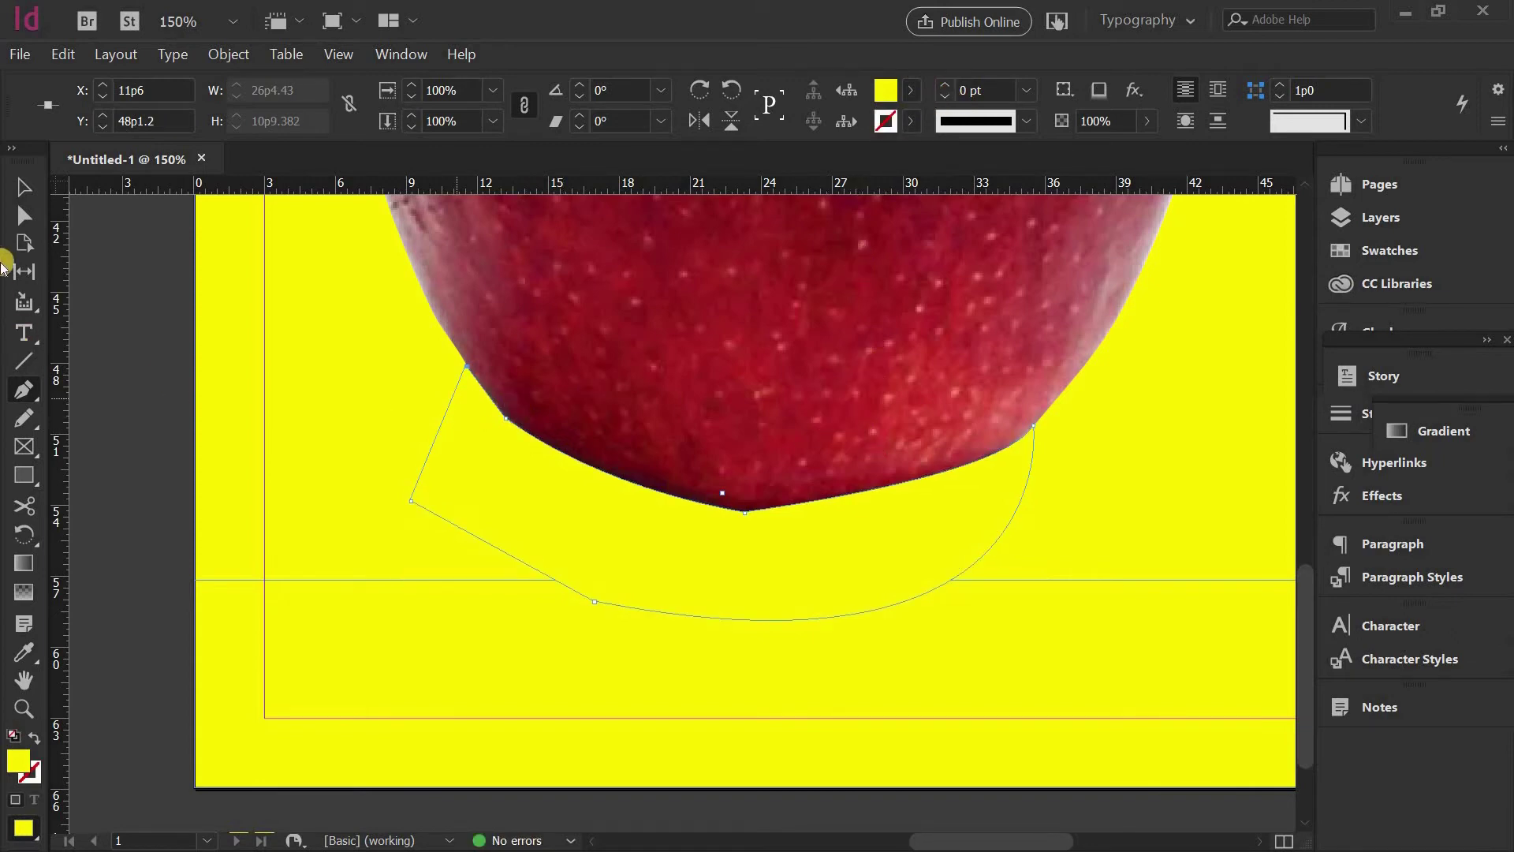
left_click(24, 187)
left_click(234, 281)
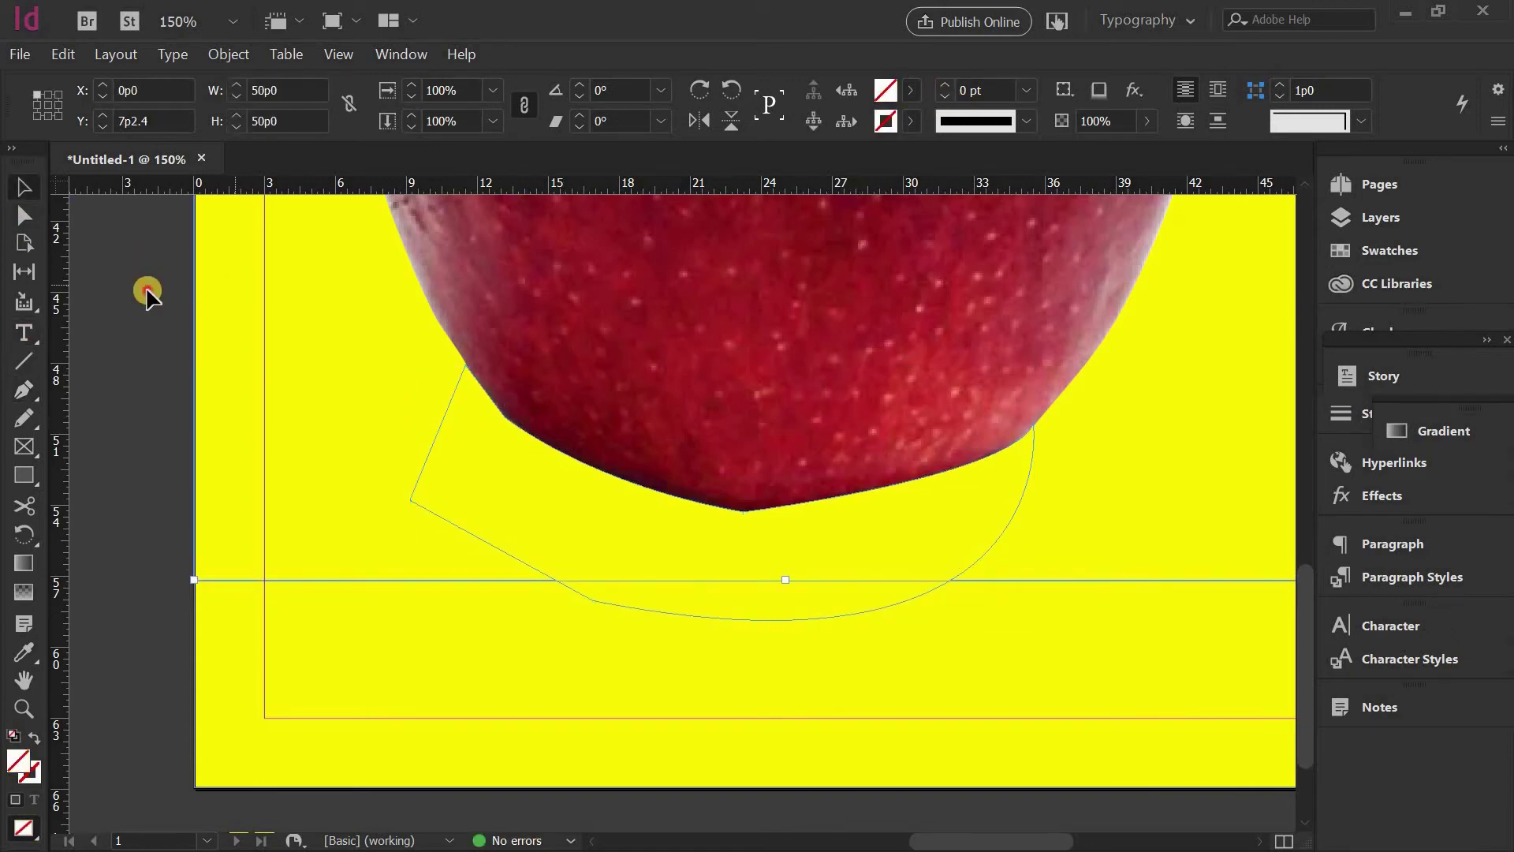
left_click(150, 295)
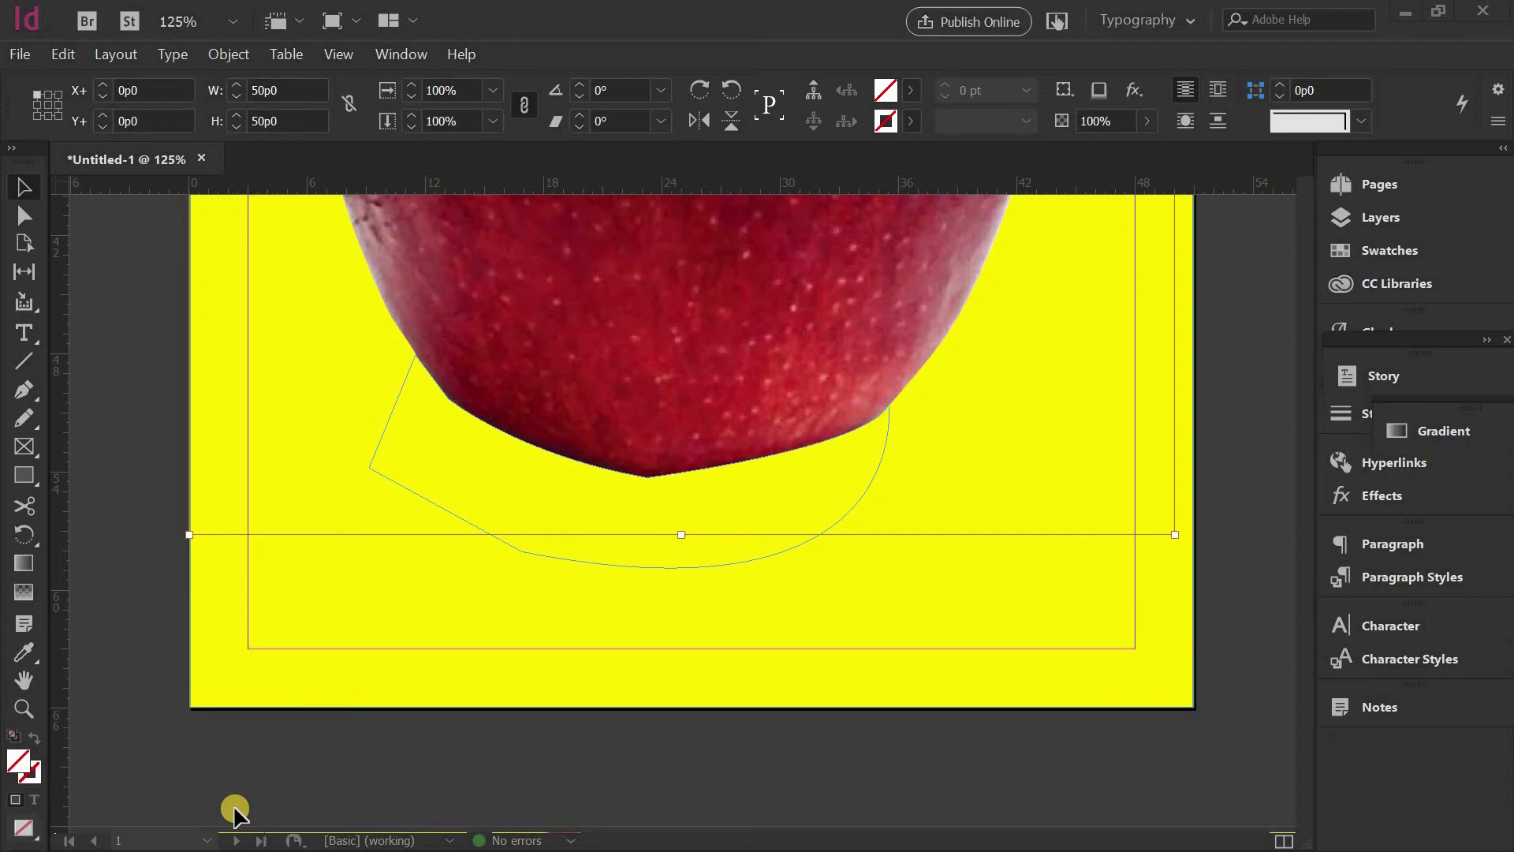
Select both yellow patches together with the apple image and group them.
left_click(321, 753)
key("ctrl+minus")
key("ctrl+minus")
key("ctrl+minus")
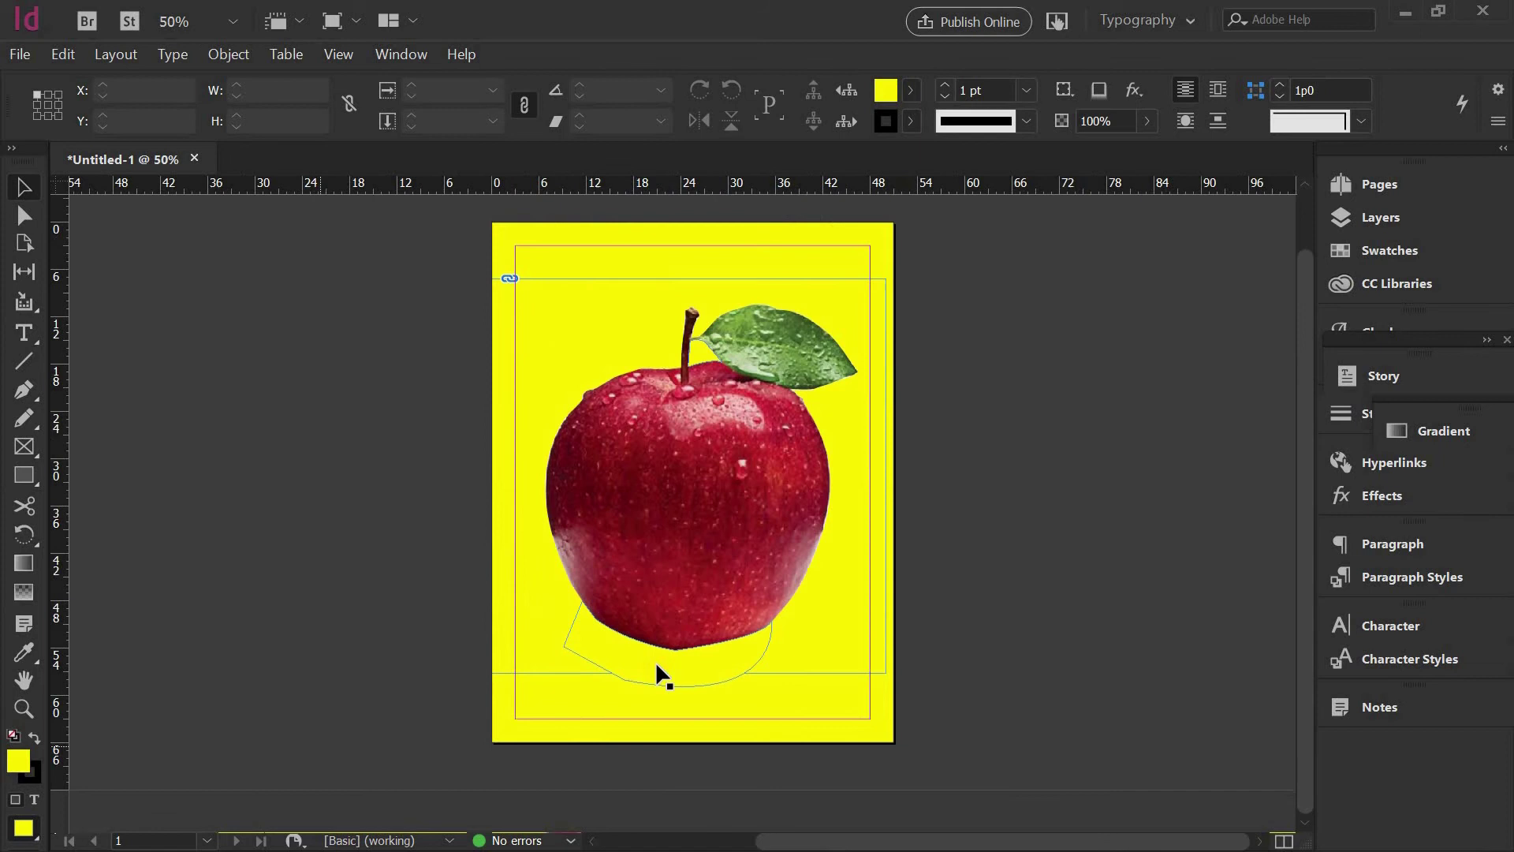
left_click(654, 648, "shift")
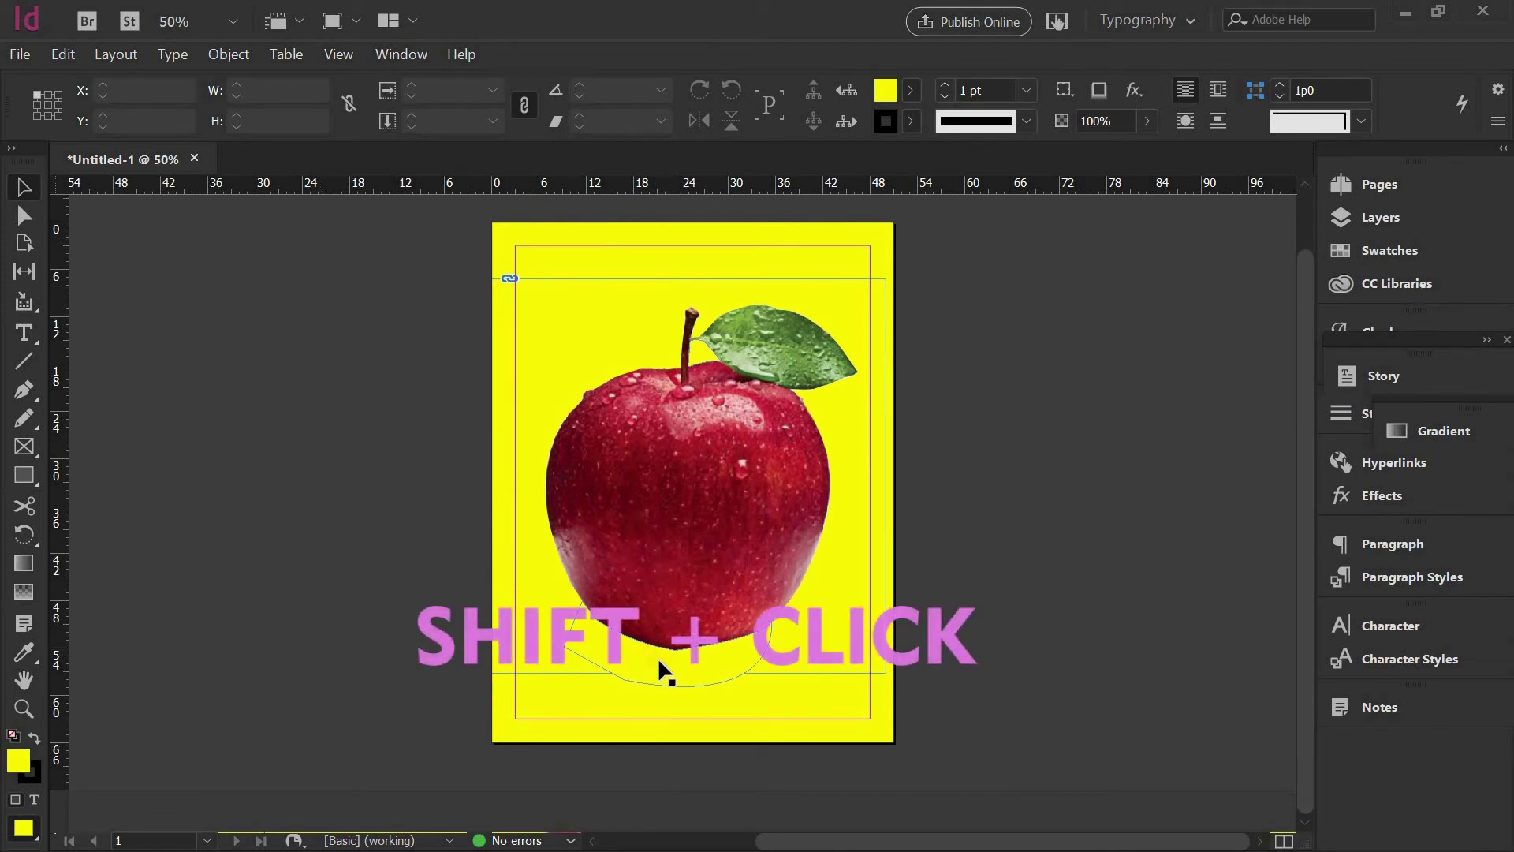
left_click(681, 659, "shift")
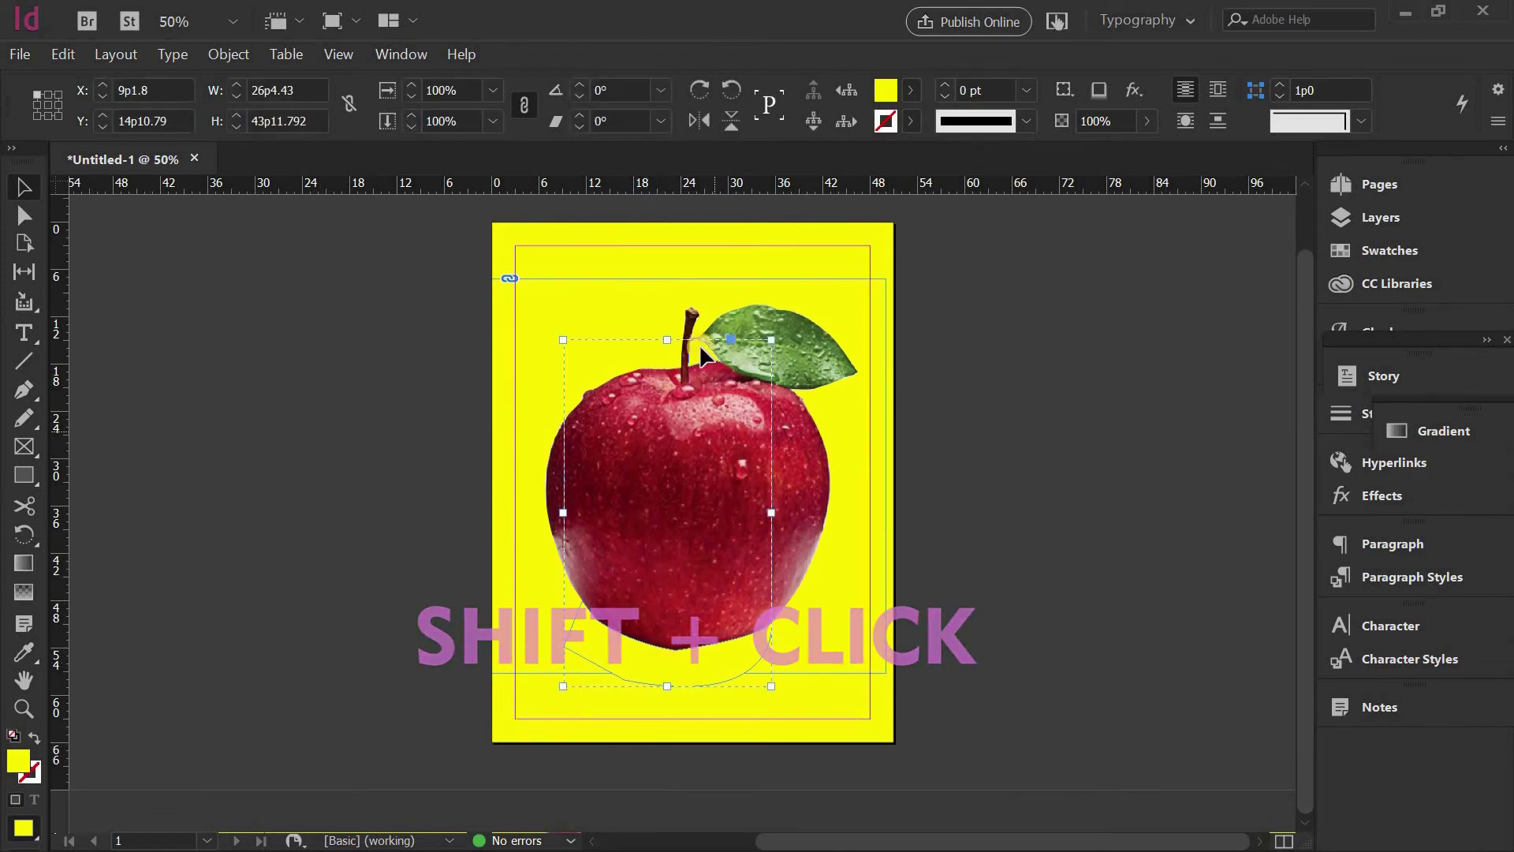
left_click(743, 506)
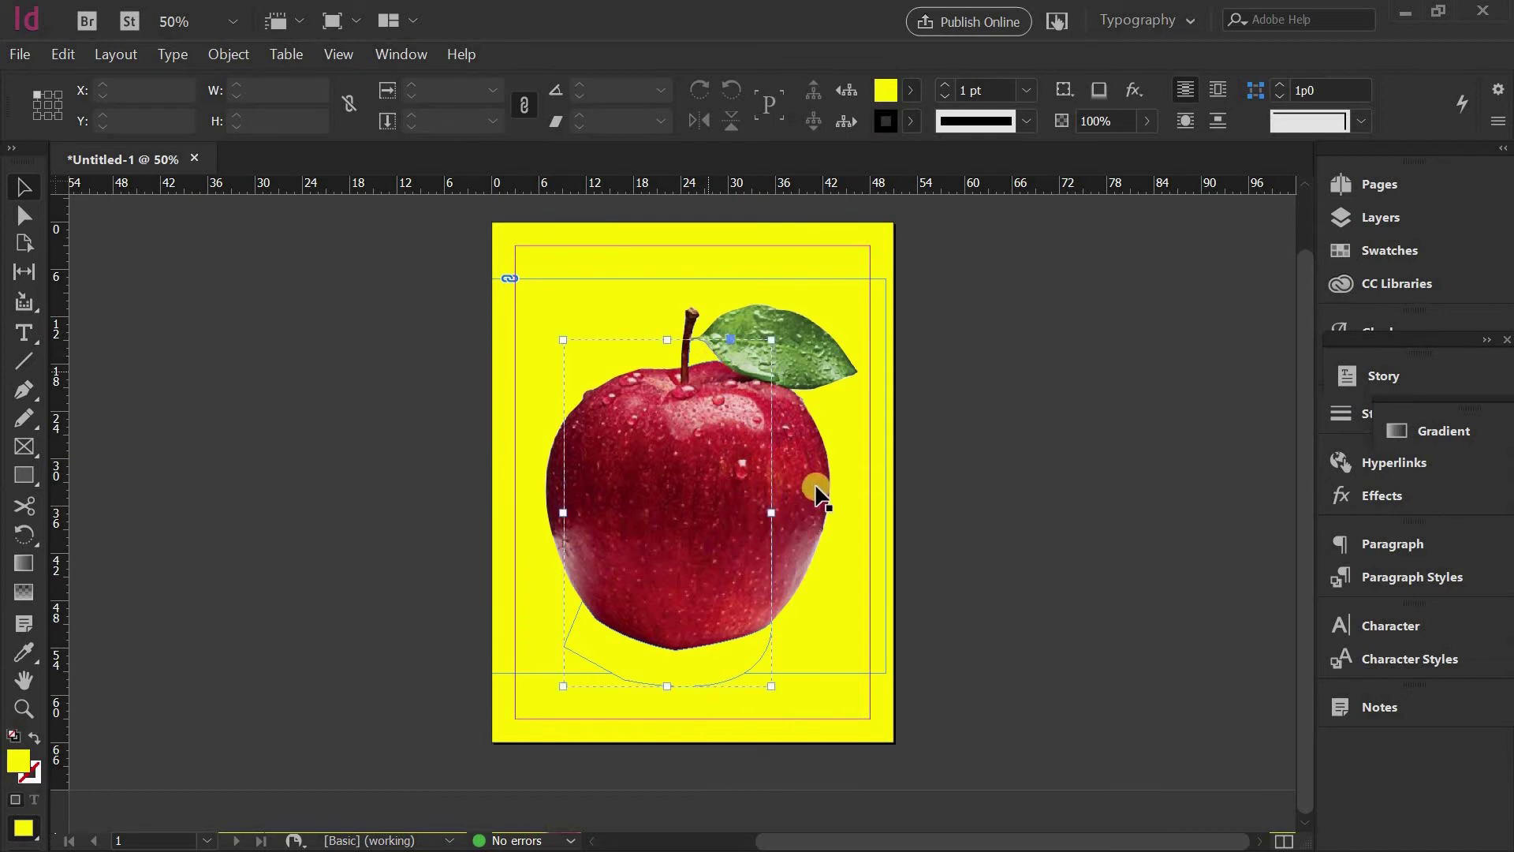
left_click(806, 514, "shift")
key("ctrl+g")
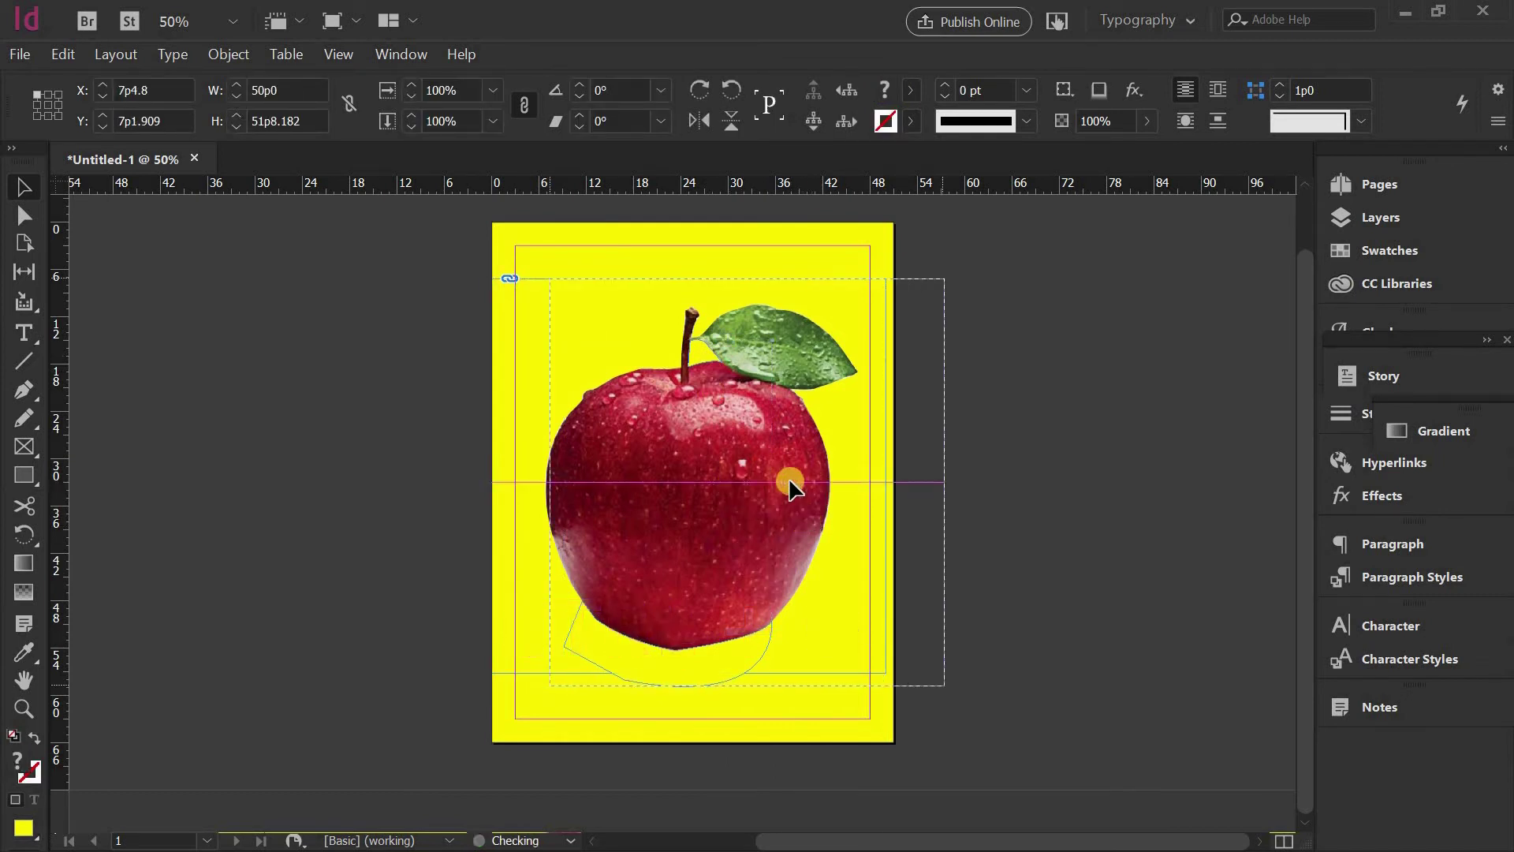
Move the grouped apple and patches across the page as a test and return the group to X 0p0, Y 7p2.4.
left_click_drag(755, 480, 804, 421)
left_click_drag(806, 547, 706, 481)
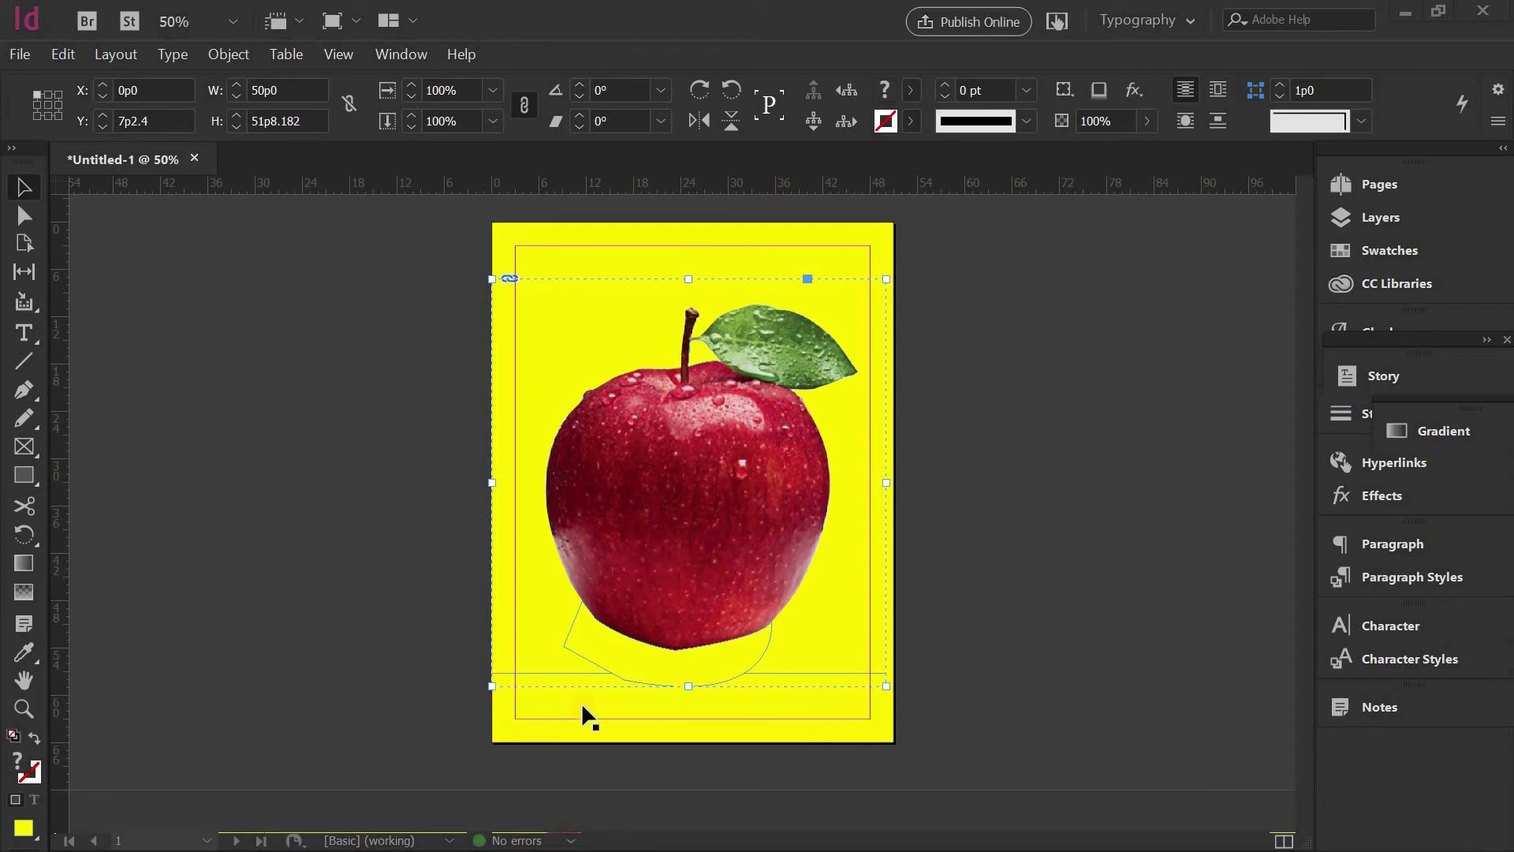
left_click(661, 593)
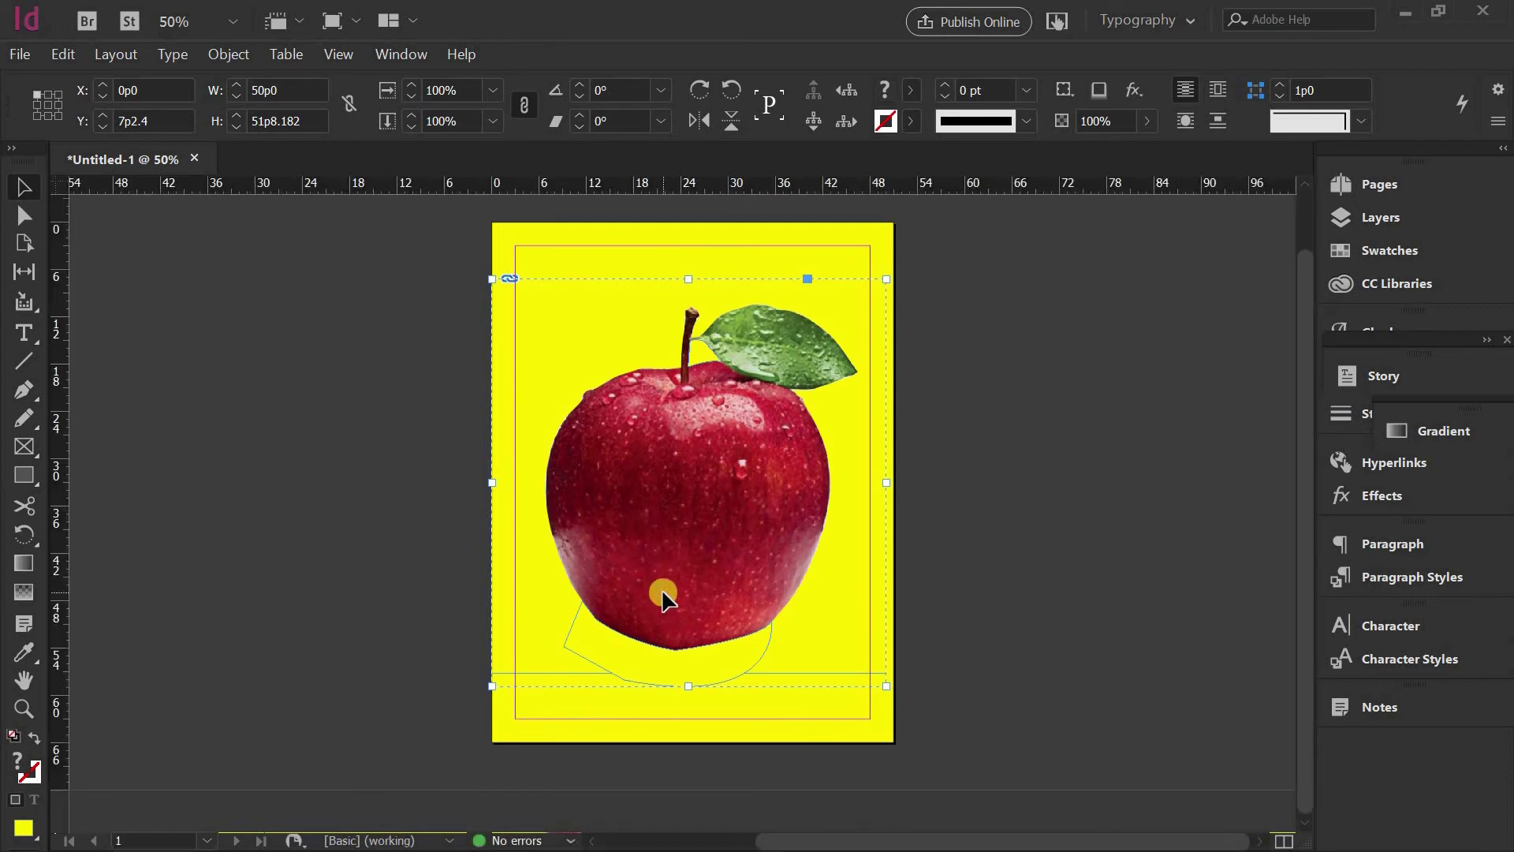
Examine the cut-out edges of the apple, stem and leaf at 300% for leftover white fringes.
key("ctrl+equal")
key("ctrl+equal")
key("ctrl+equal")
key("ctrl+equal")
key("ctrl+equal")
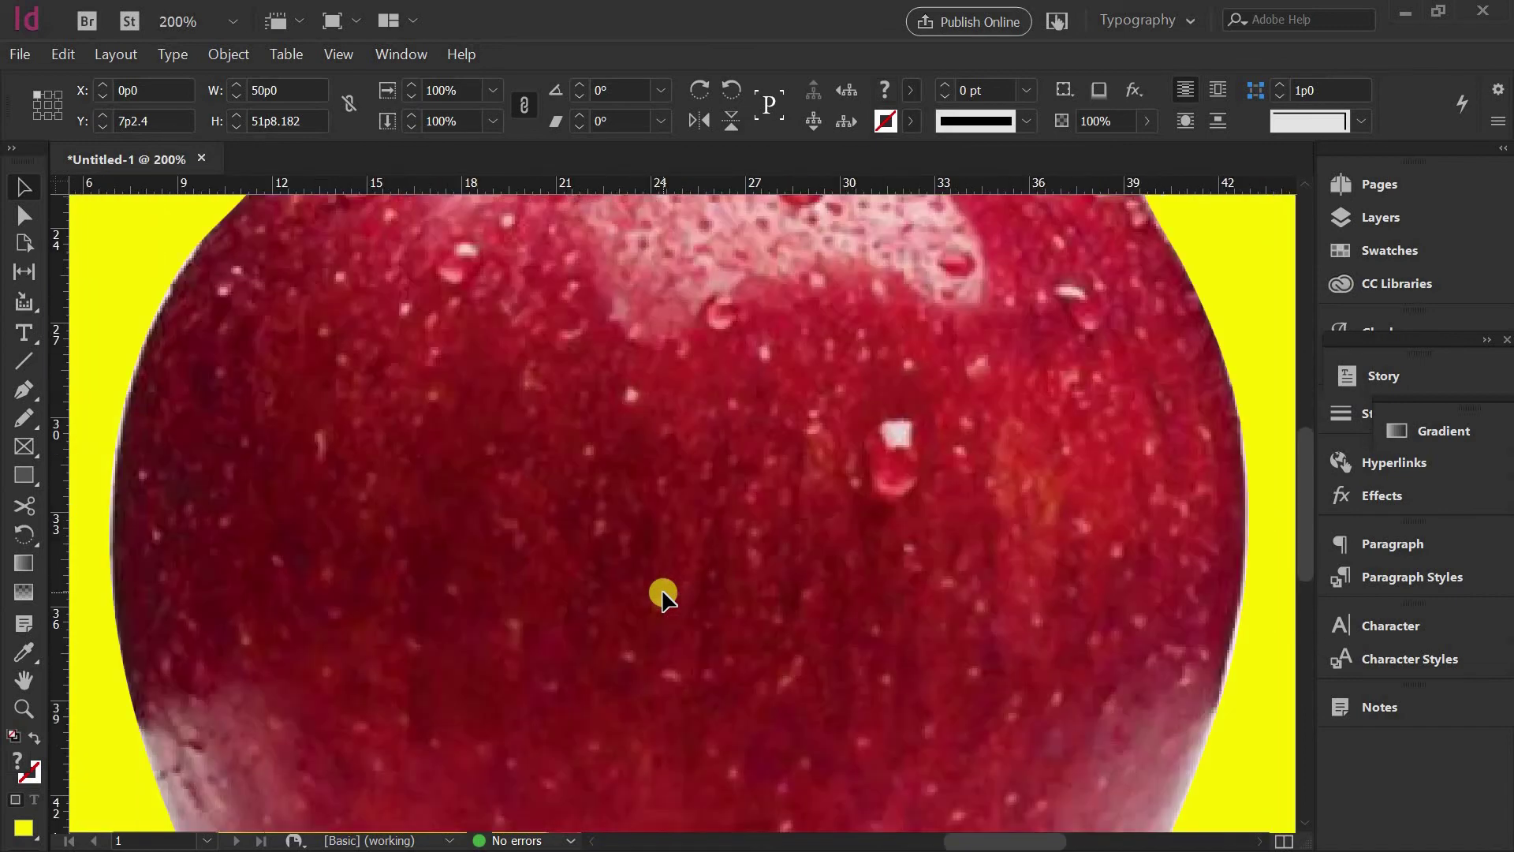
key("ctrl+equal")
left_click(930, 835)
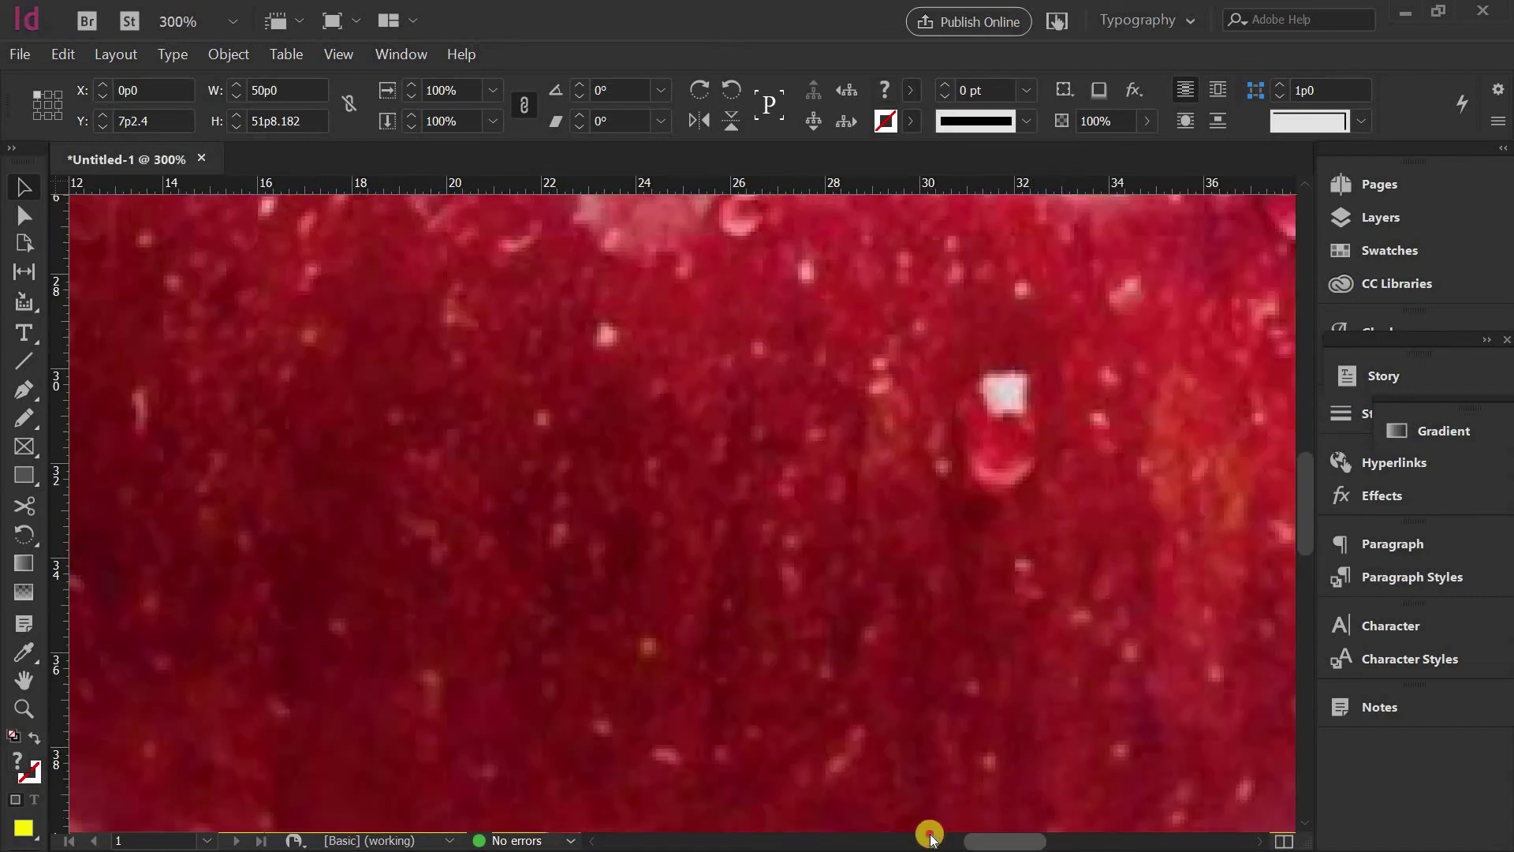
left_click_drag(930, 834, 1053, 816)
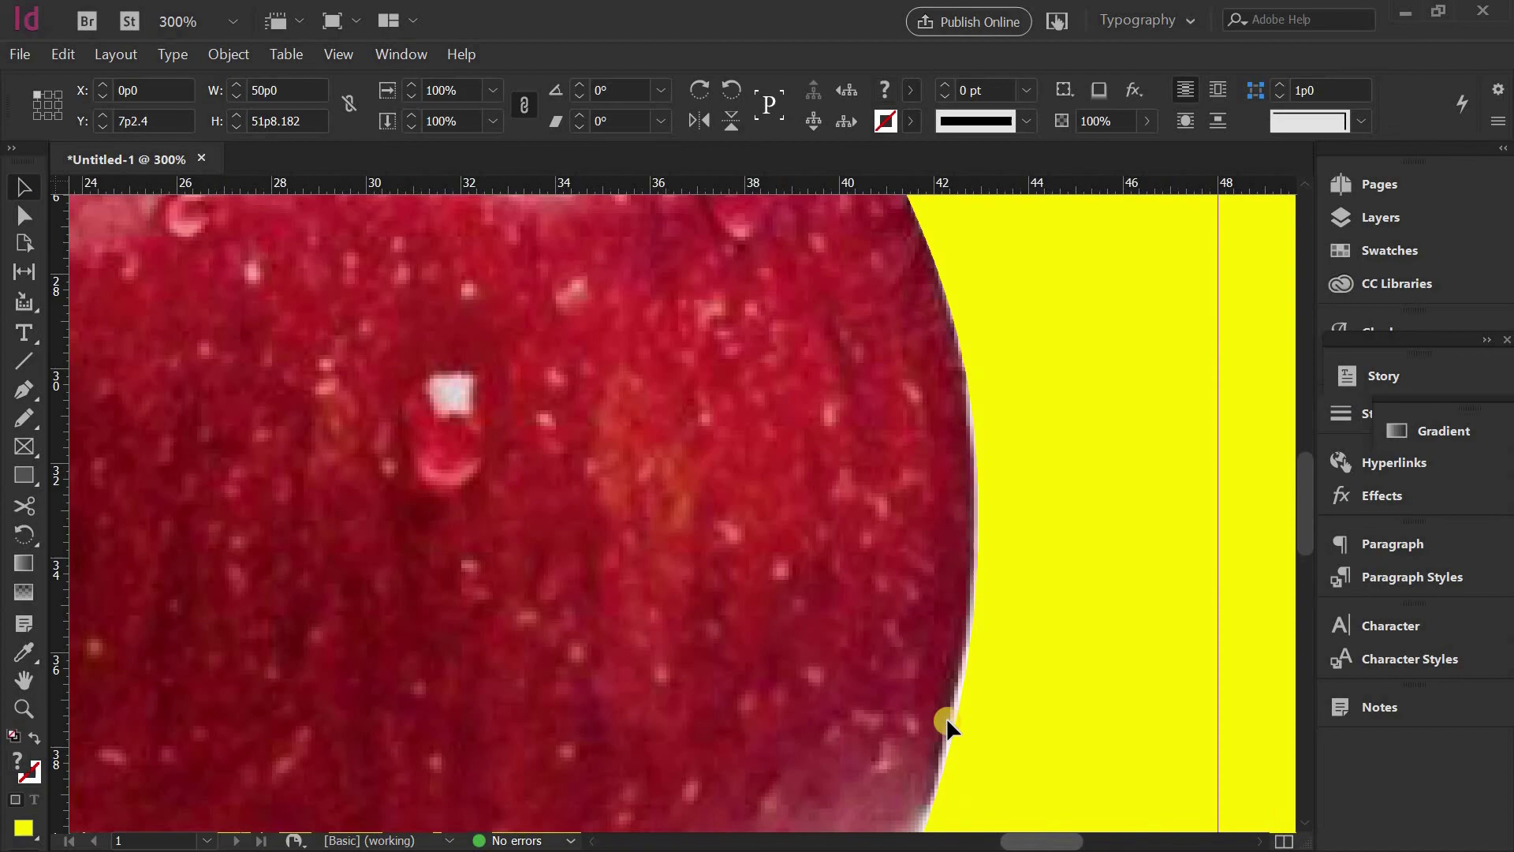
scroll(935, 621, "down", 5)
scroll(877, 654, "up", 4)
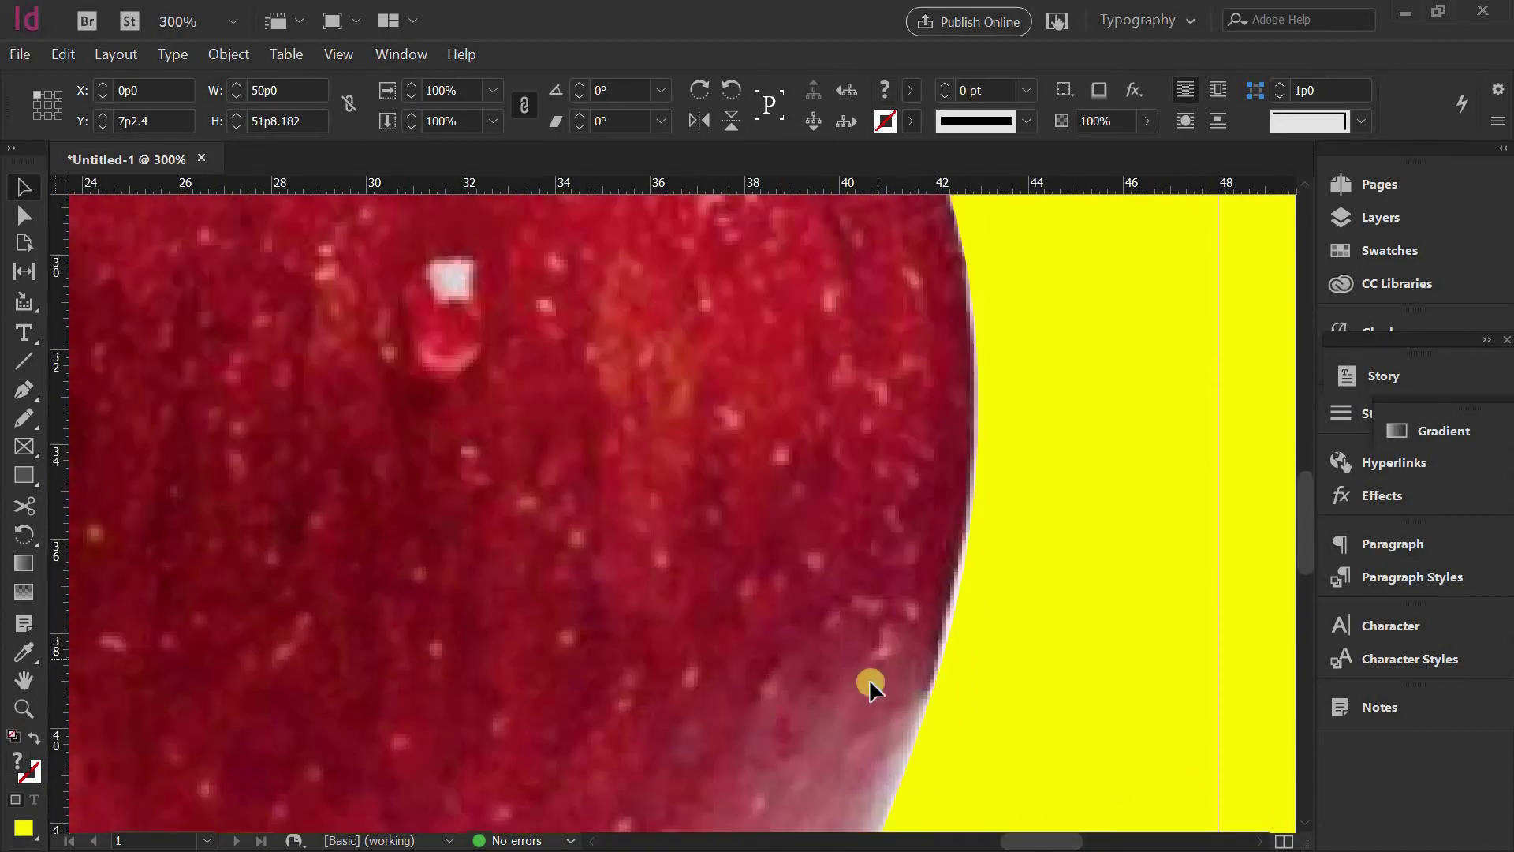
scroll(869, 678, "up", 10)
scroll(904, 741, "down", 1)
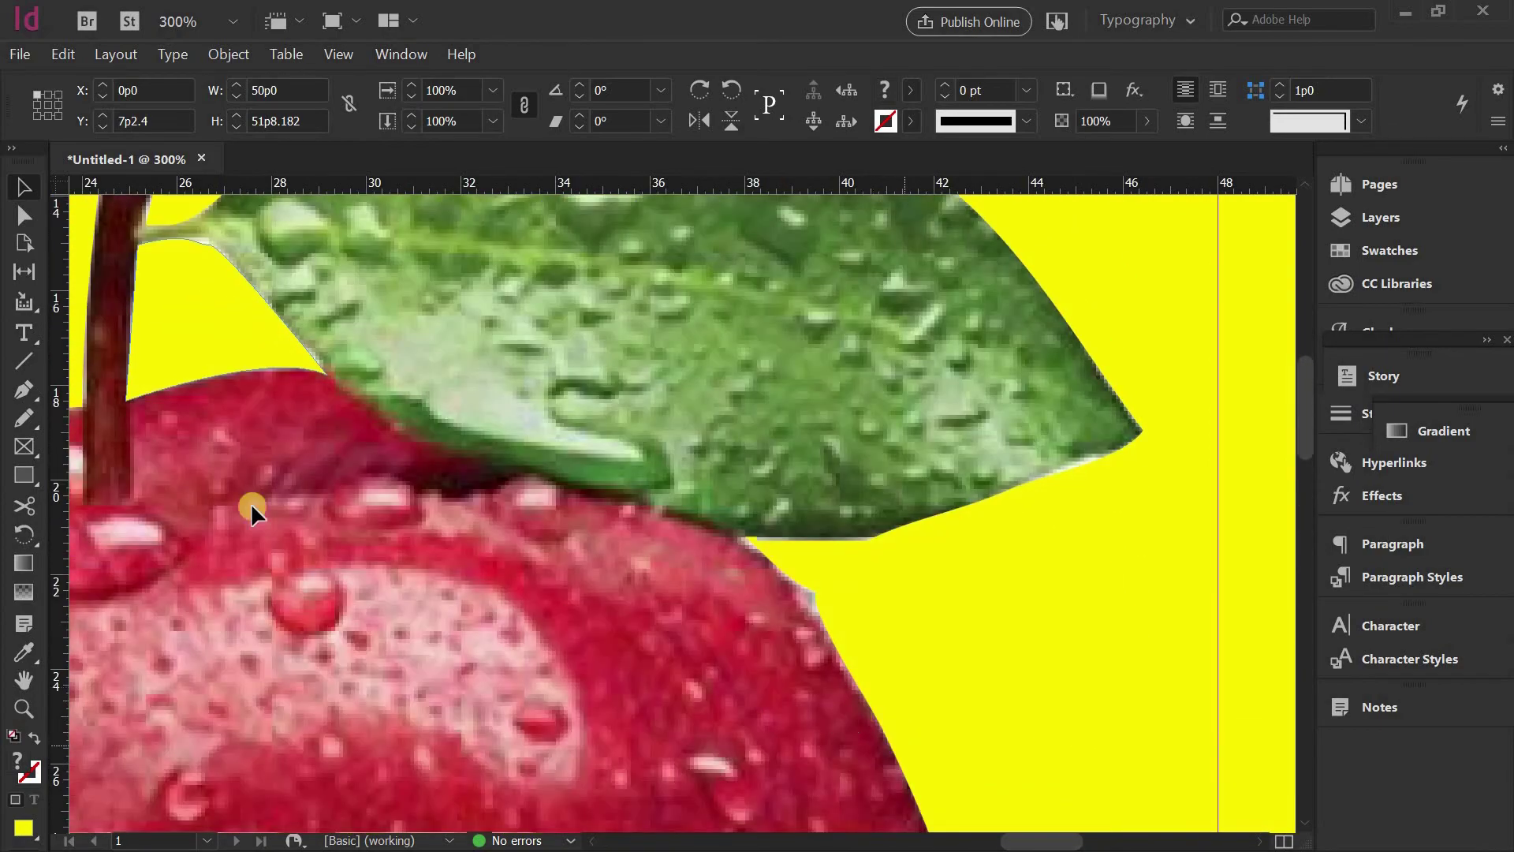
scroll(251, 505, "up", 2)
scroll(157, 446, "up", 3)
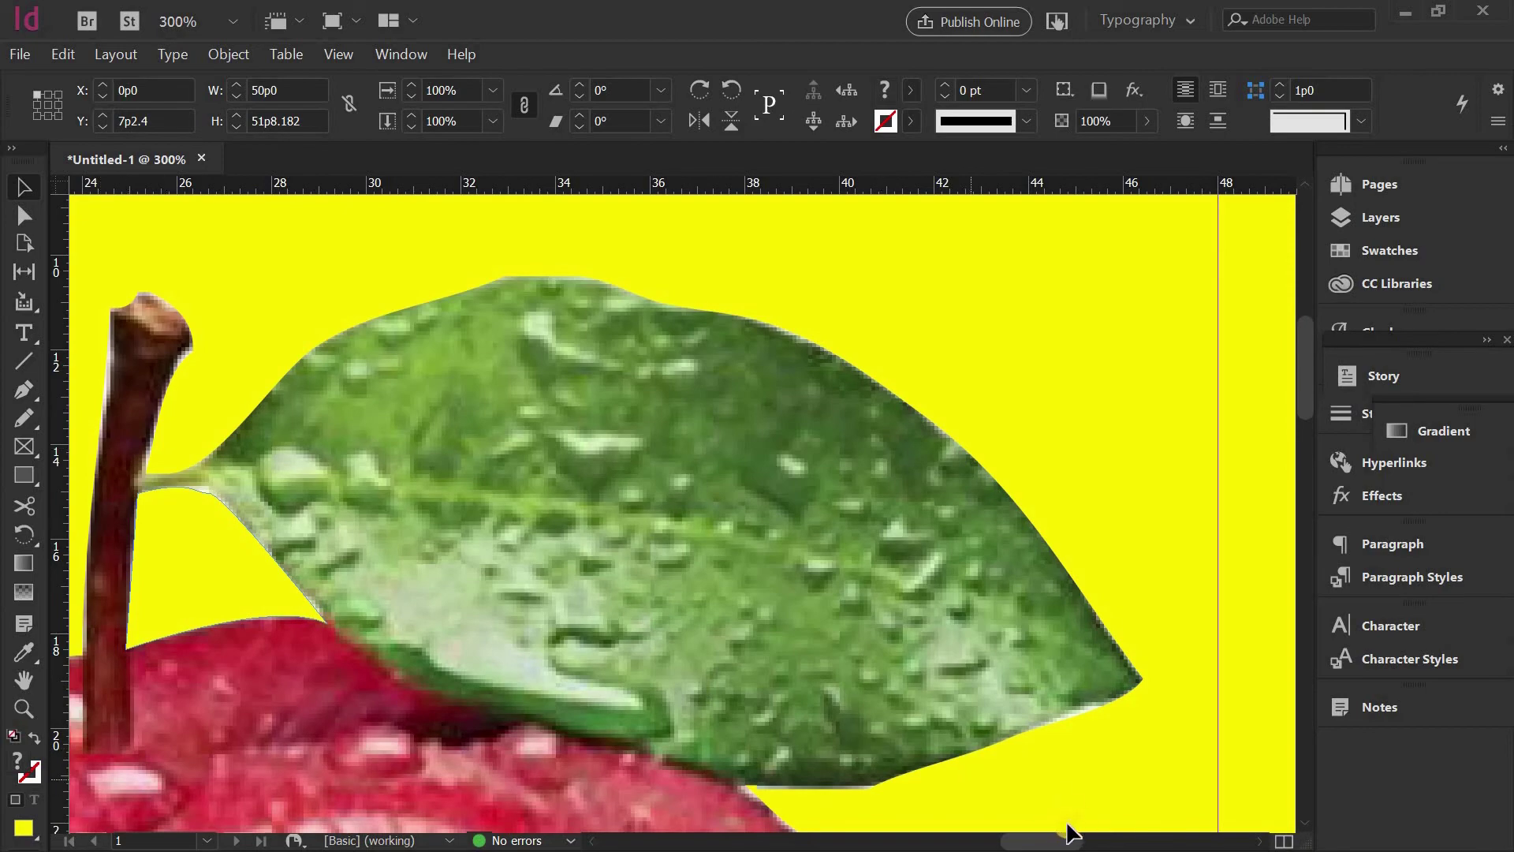
mouse_move(1047, 841)
left_mouse_down()
mouse_move(1017, 840)
mouse_move(1051, 841)
mouse_move(1038, 841)
left_mouse_up()
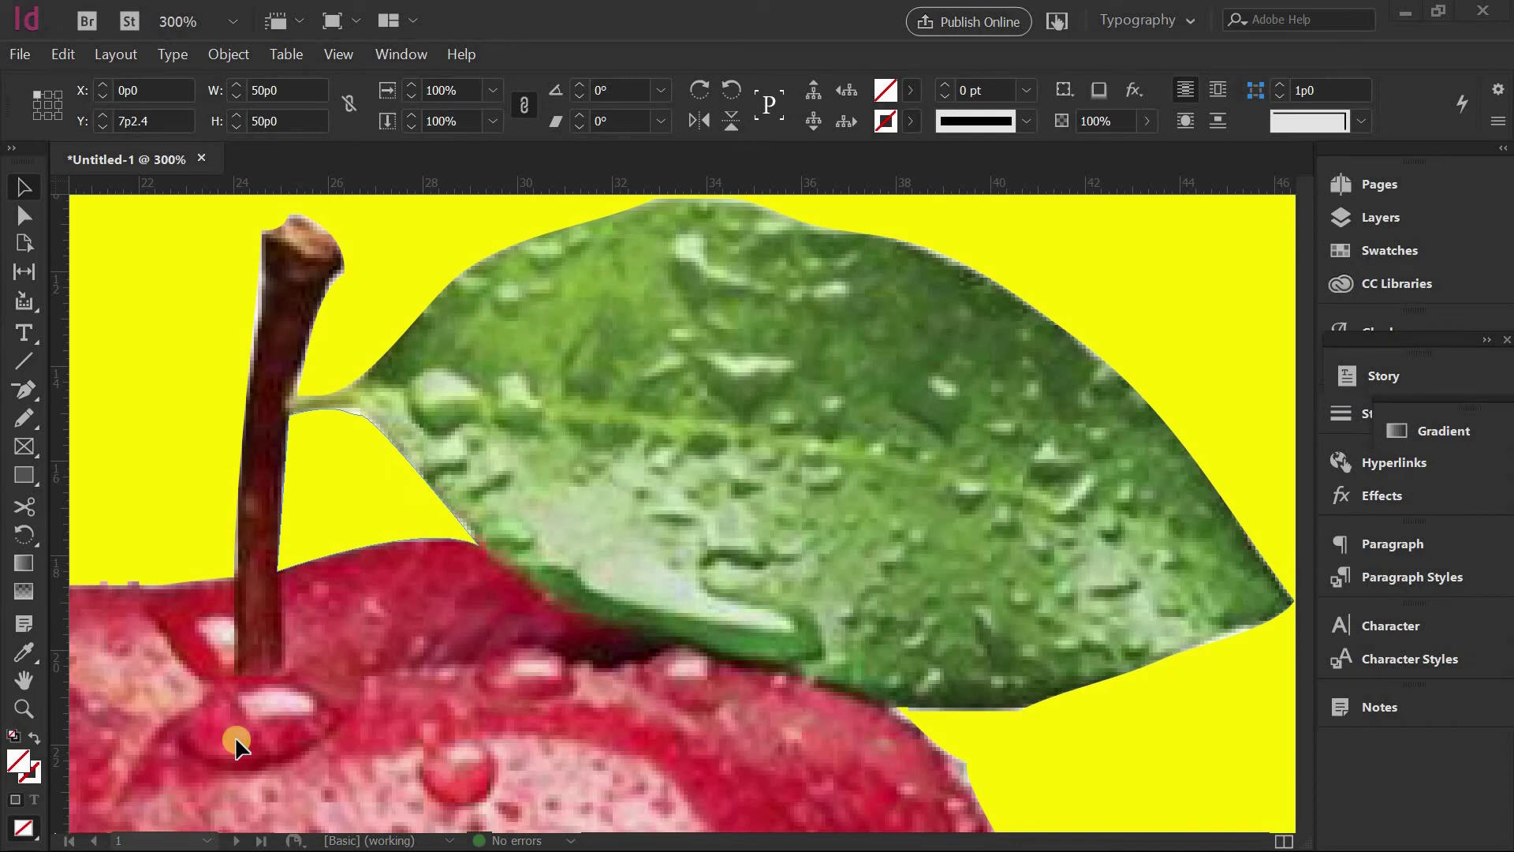
Select the apple image's clipping path inside the group and delete surplus anchor points along the apple's right edge with the Pen tool.
left_click(356, 626)
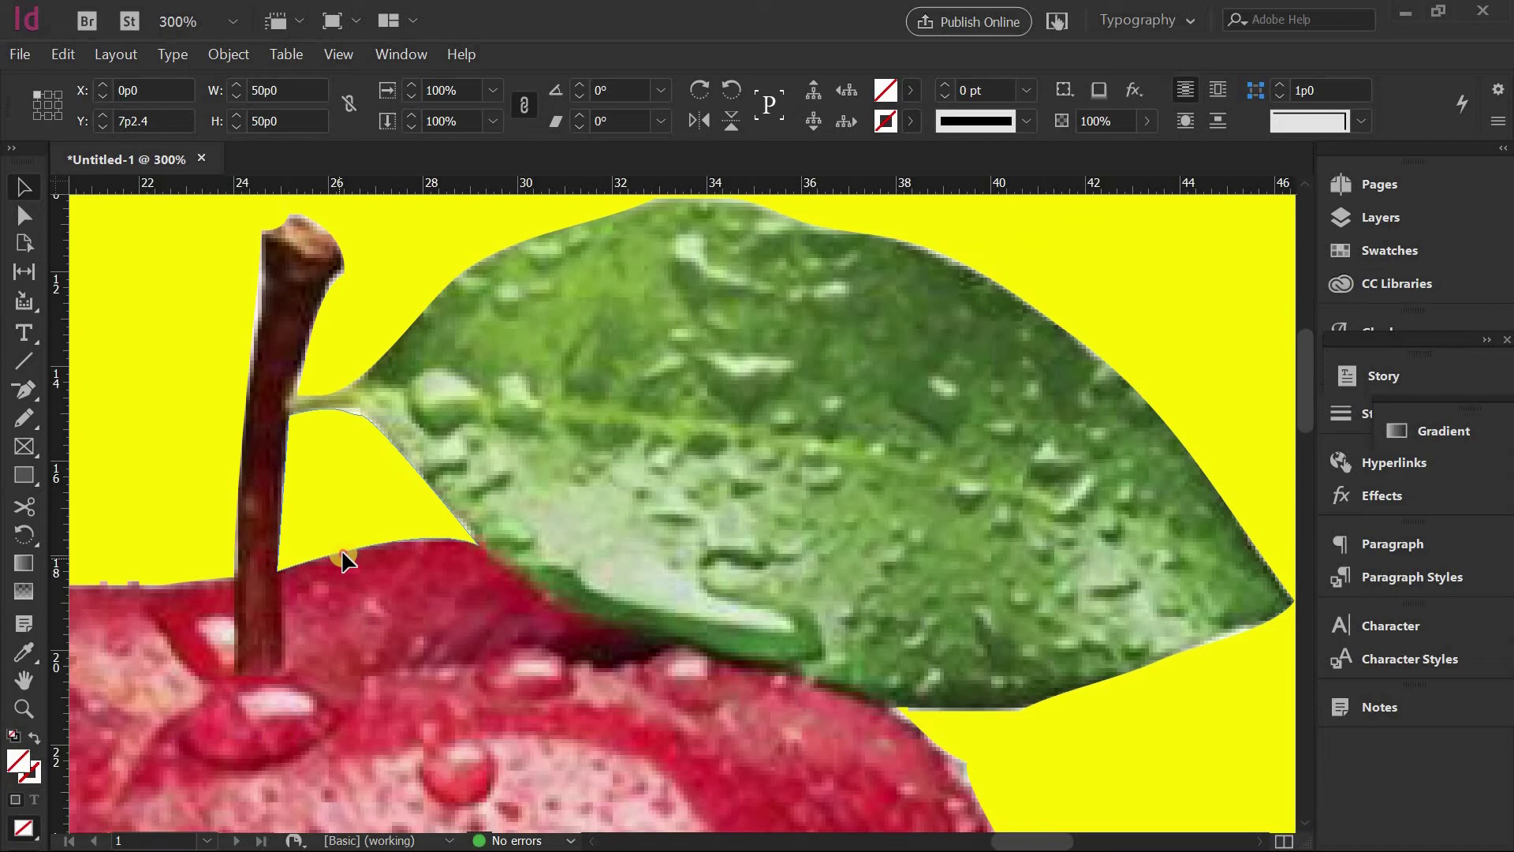
left_click(190, 590)
left_click(190, 591)
left_click(205, 584)
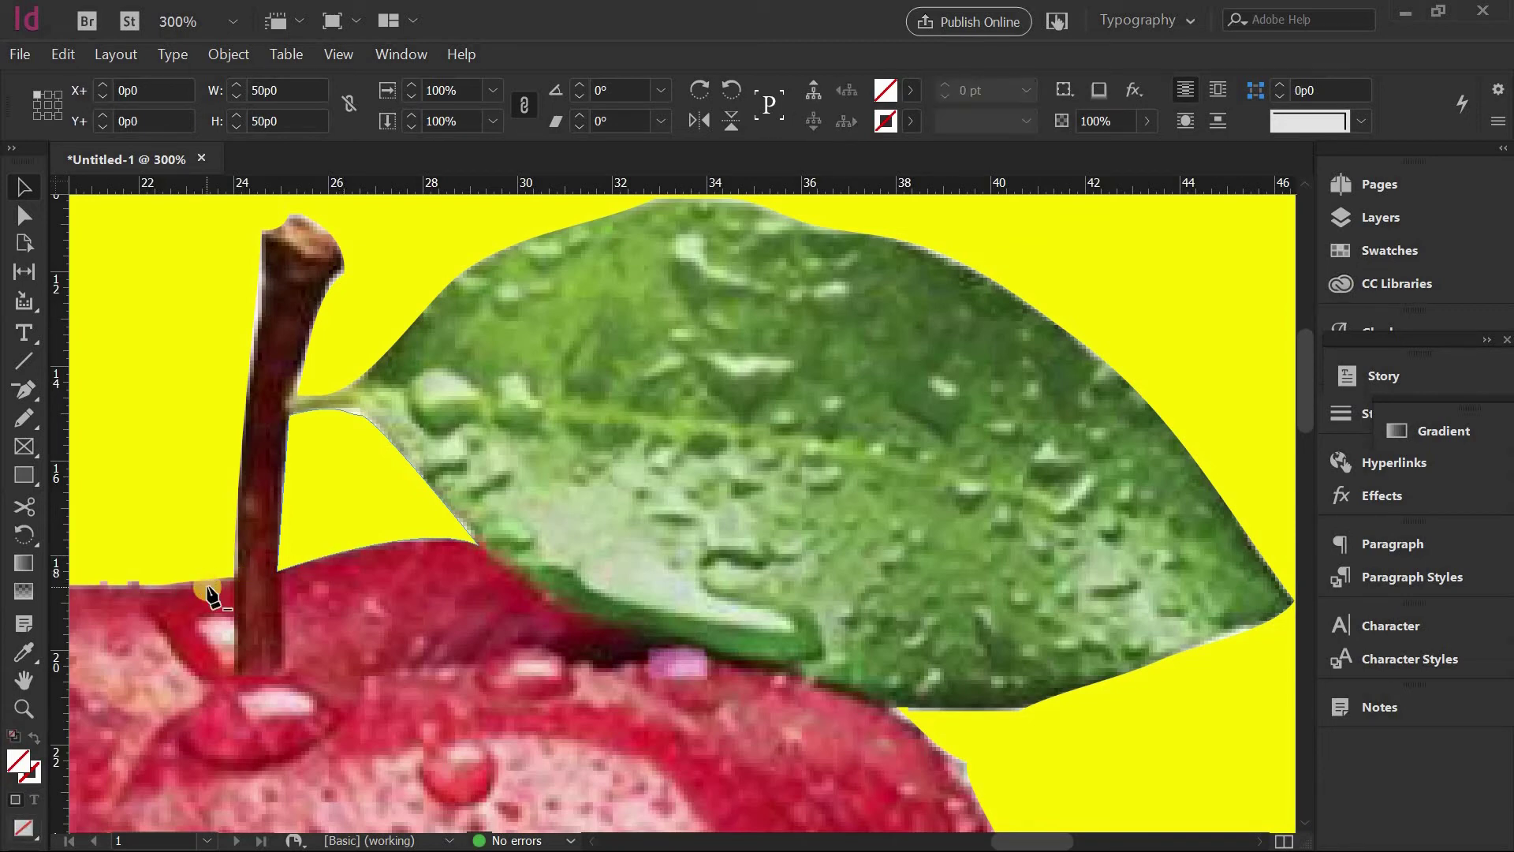
key("p")
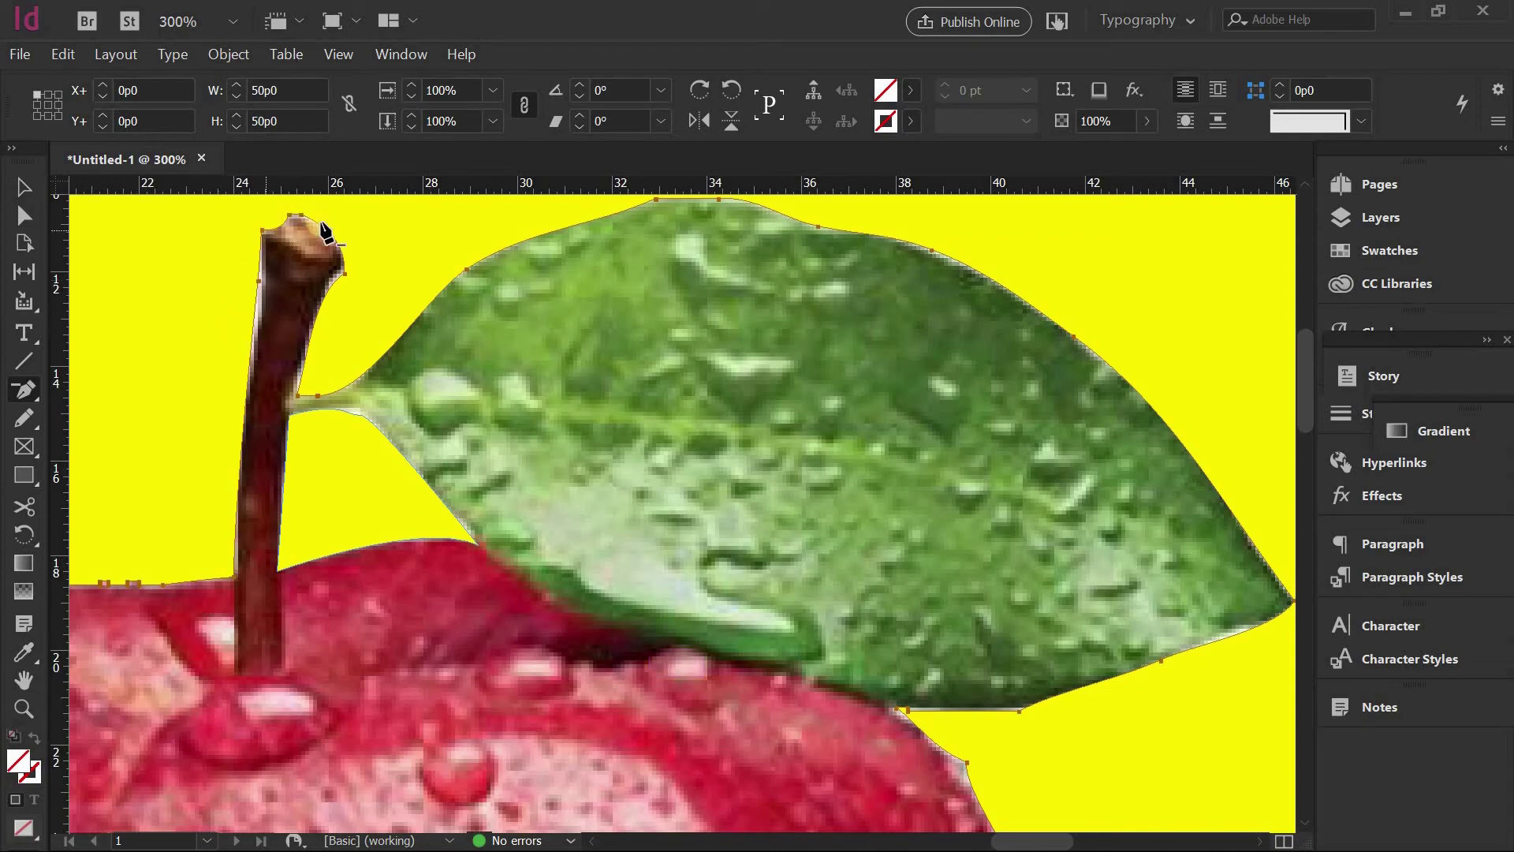
scroll(348, 338, "down", 5)
scroll(347, 337, "up", 7)
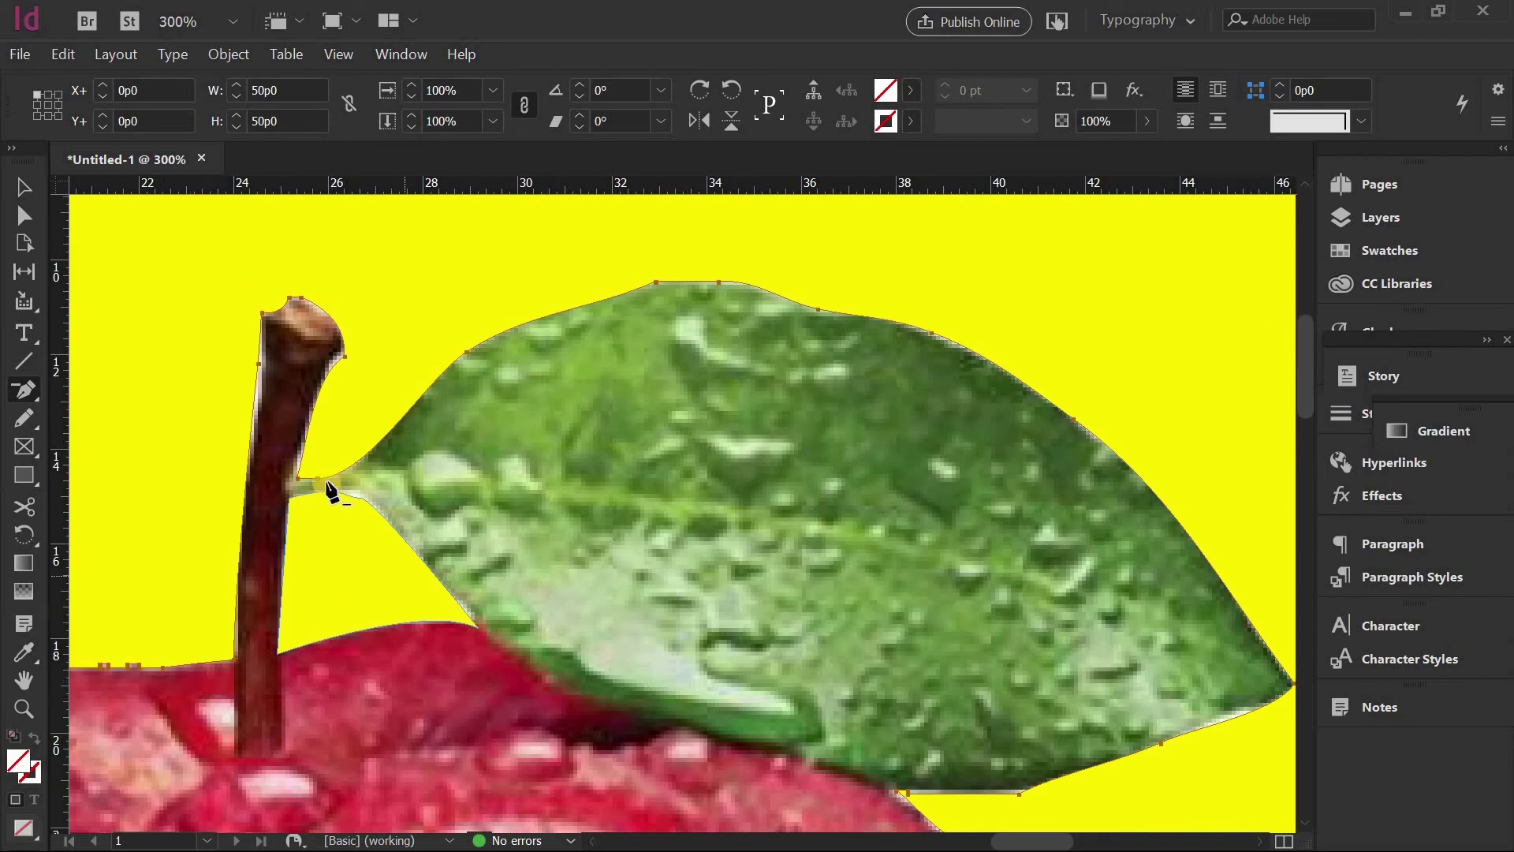
scroll(1129, 525, "down", 5)
scroll(1129, 525, "down", 3)
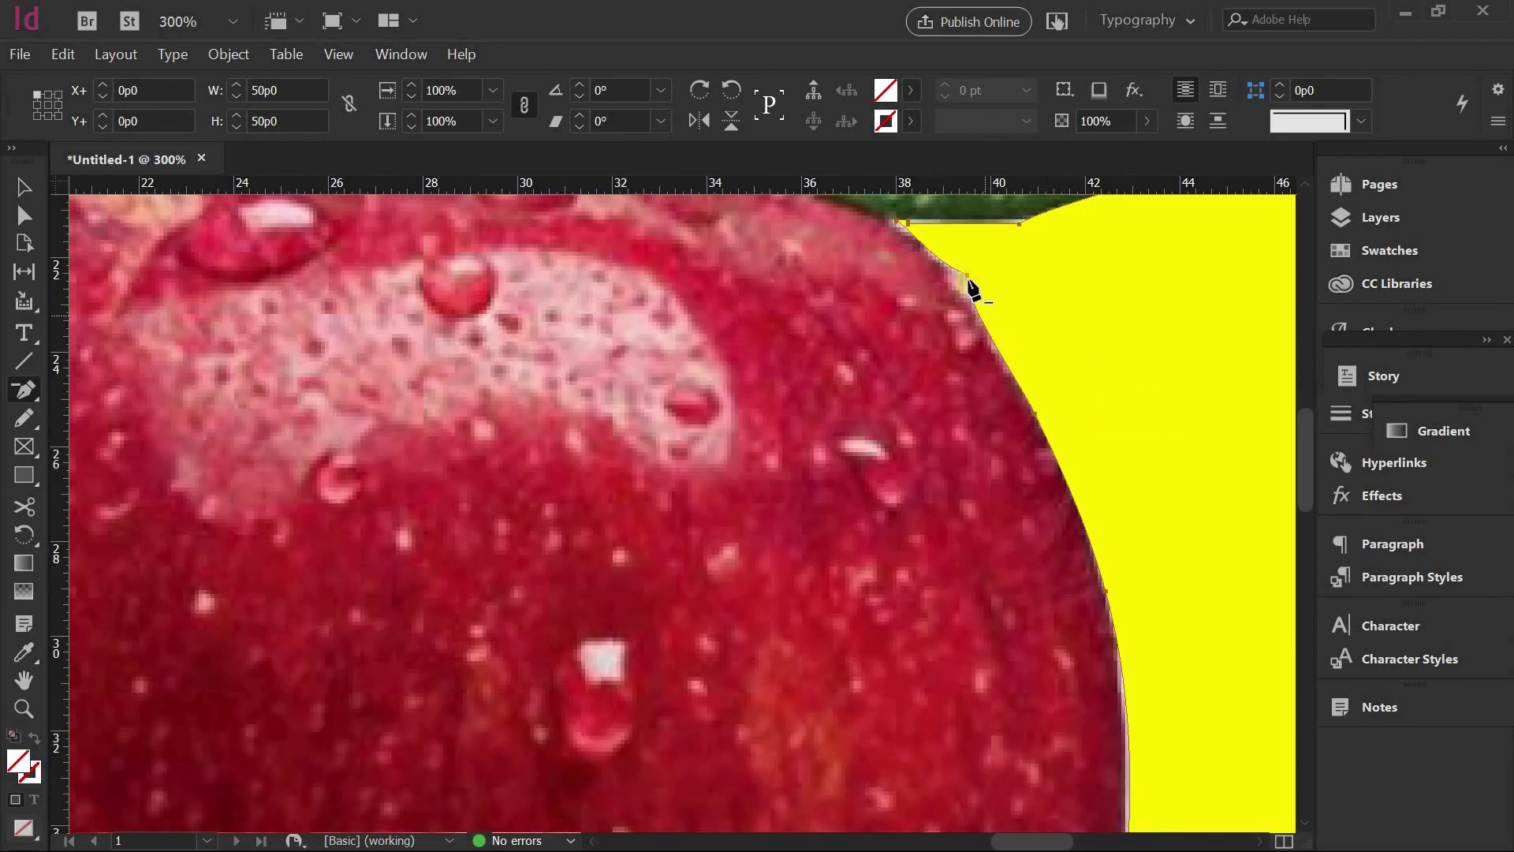
scroll(980, 429, "down", 8)
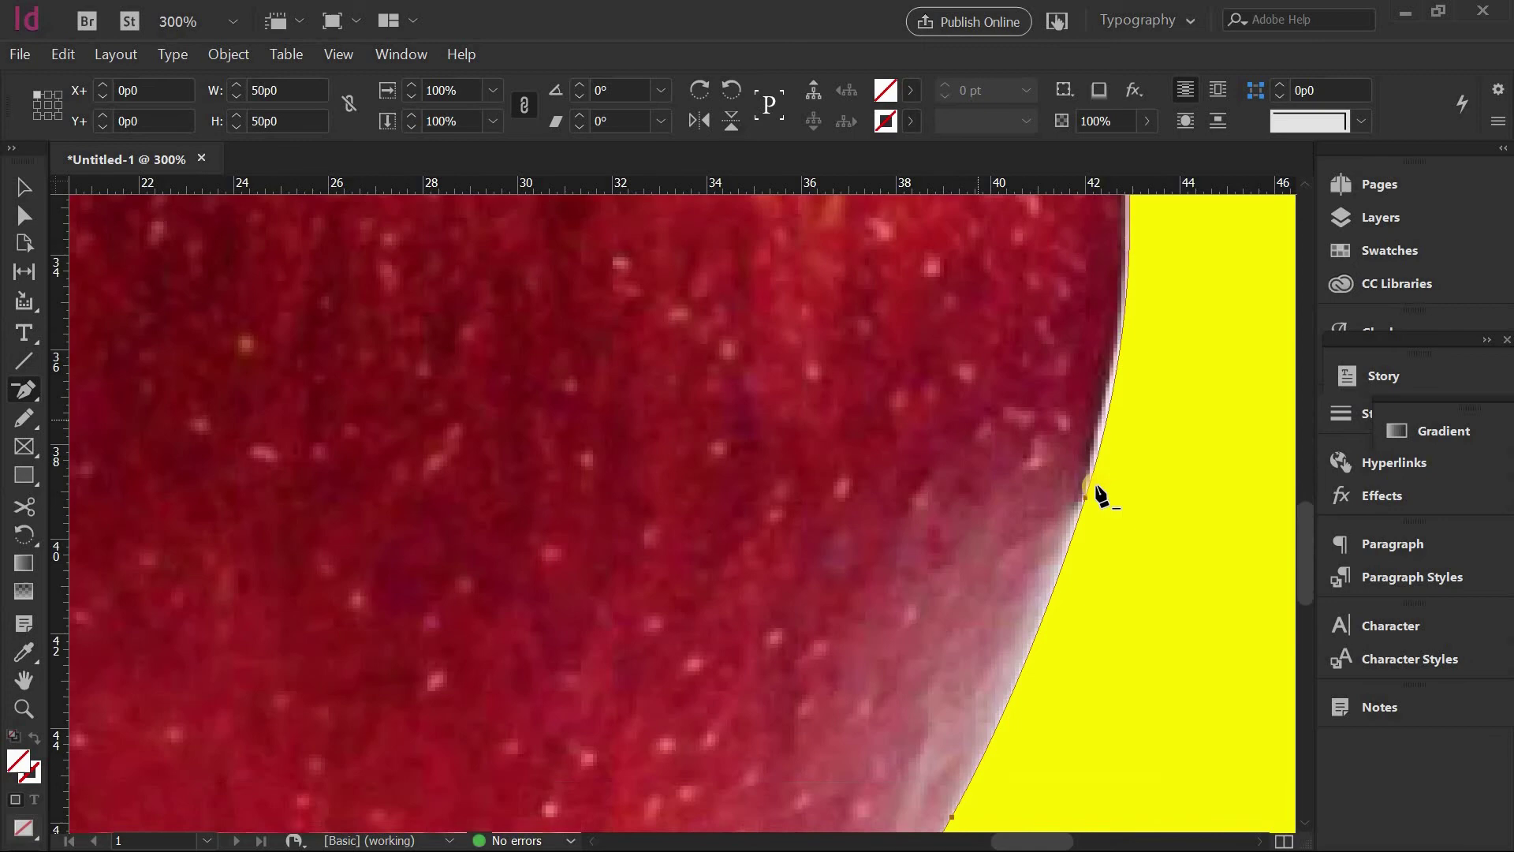
left_click(1057, 484)
scroll(1061, 481, "down", 8)
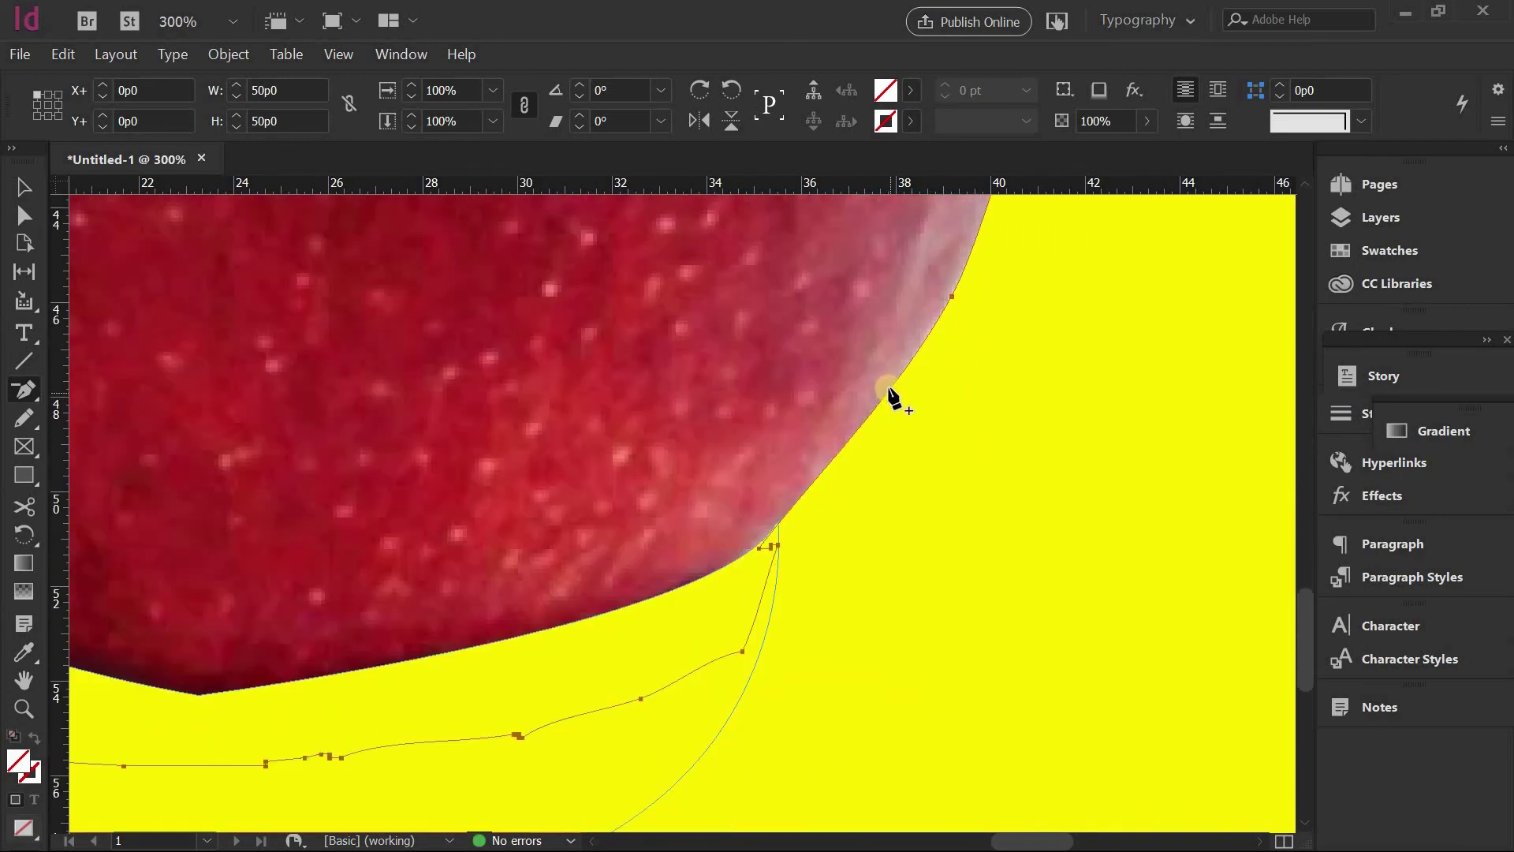
Add three anchor points to the clipping path along the apple's lower-right edge.
left_click(890, 388, "alt")
left_click(875, 408, "alt")
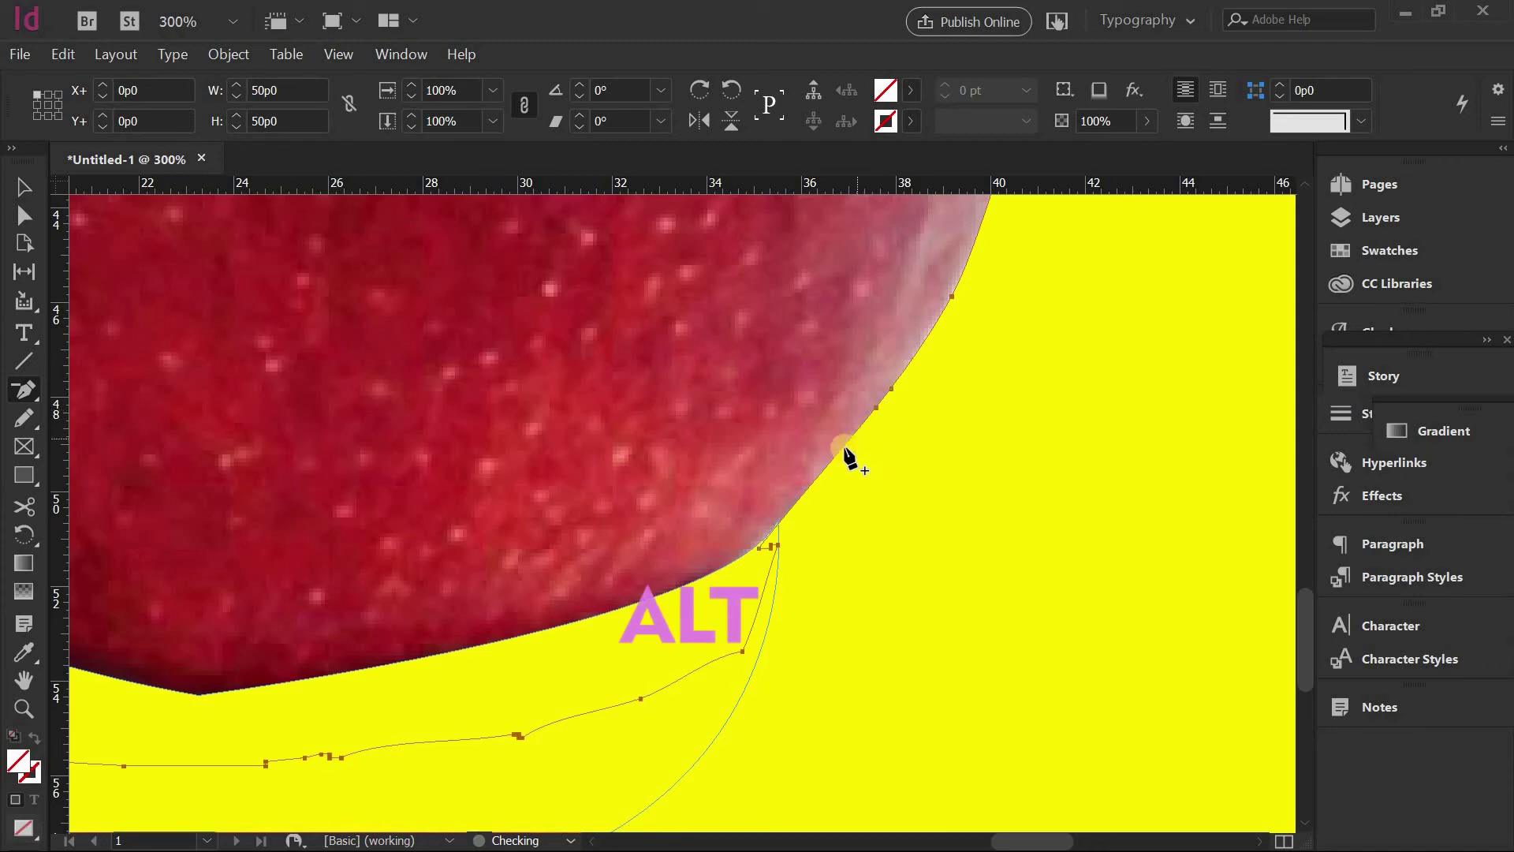
left_click(843, 447)
Delete the anchor points on the leaf's underside beside the apple and add three anchor points near the leaf's tip.
scroll(938, 327, "up", 4)
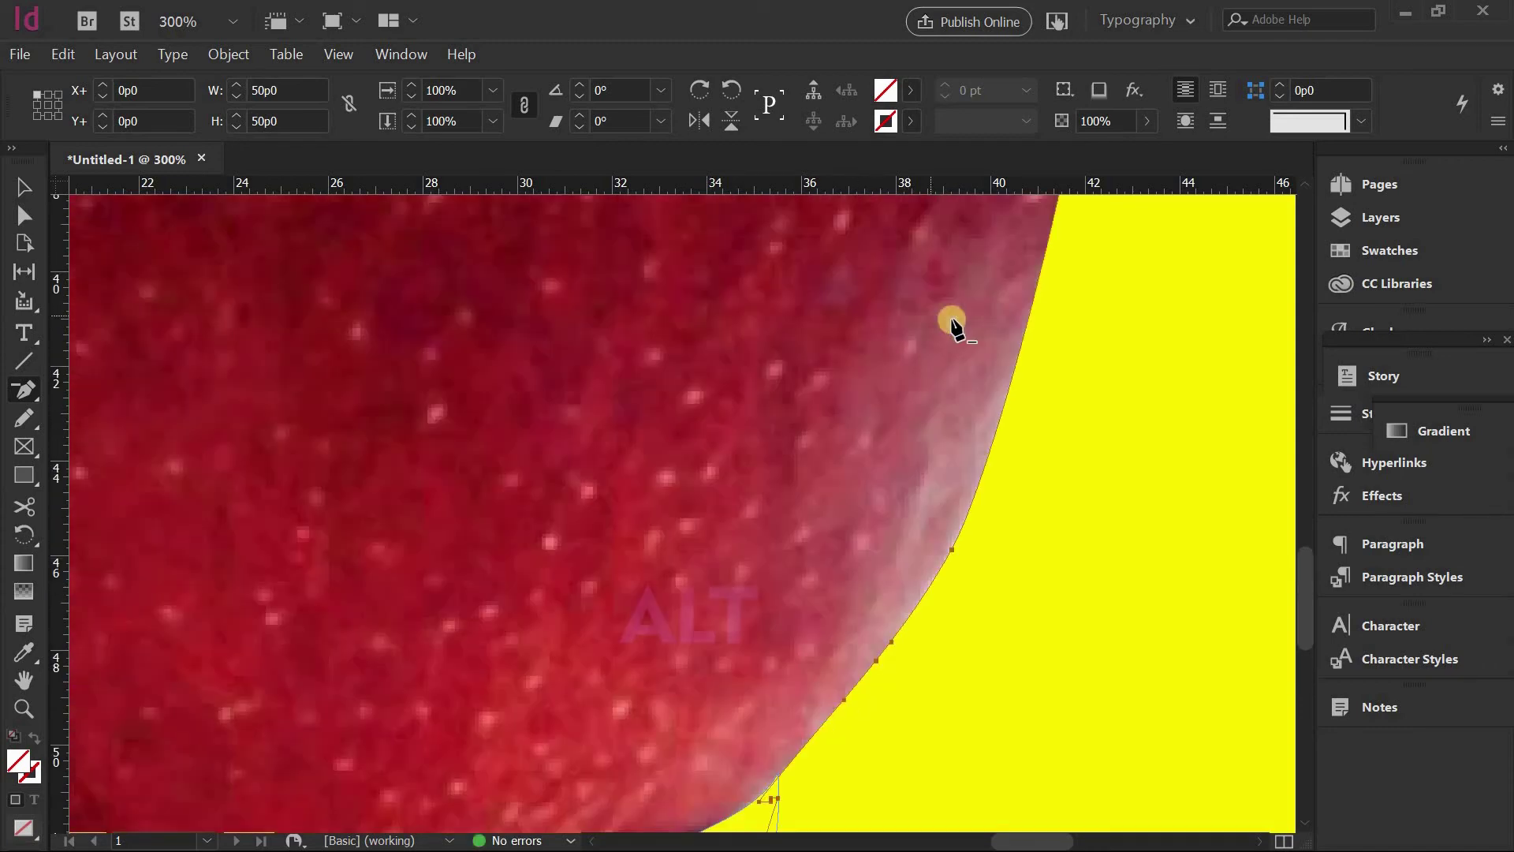
scroll(952, 323, "up", 18)
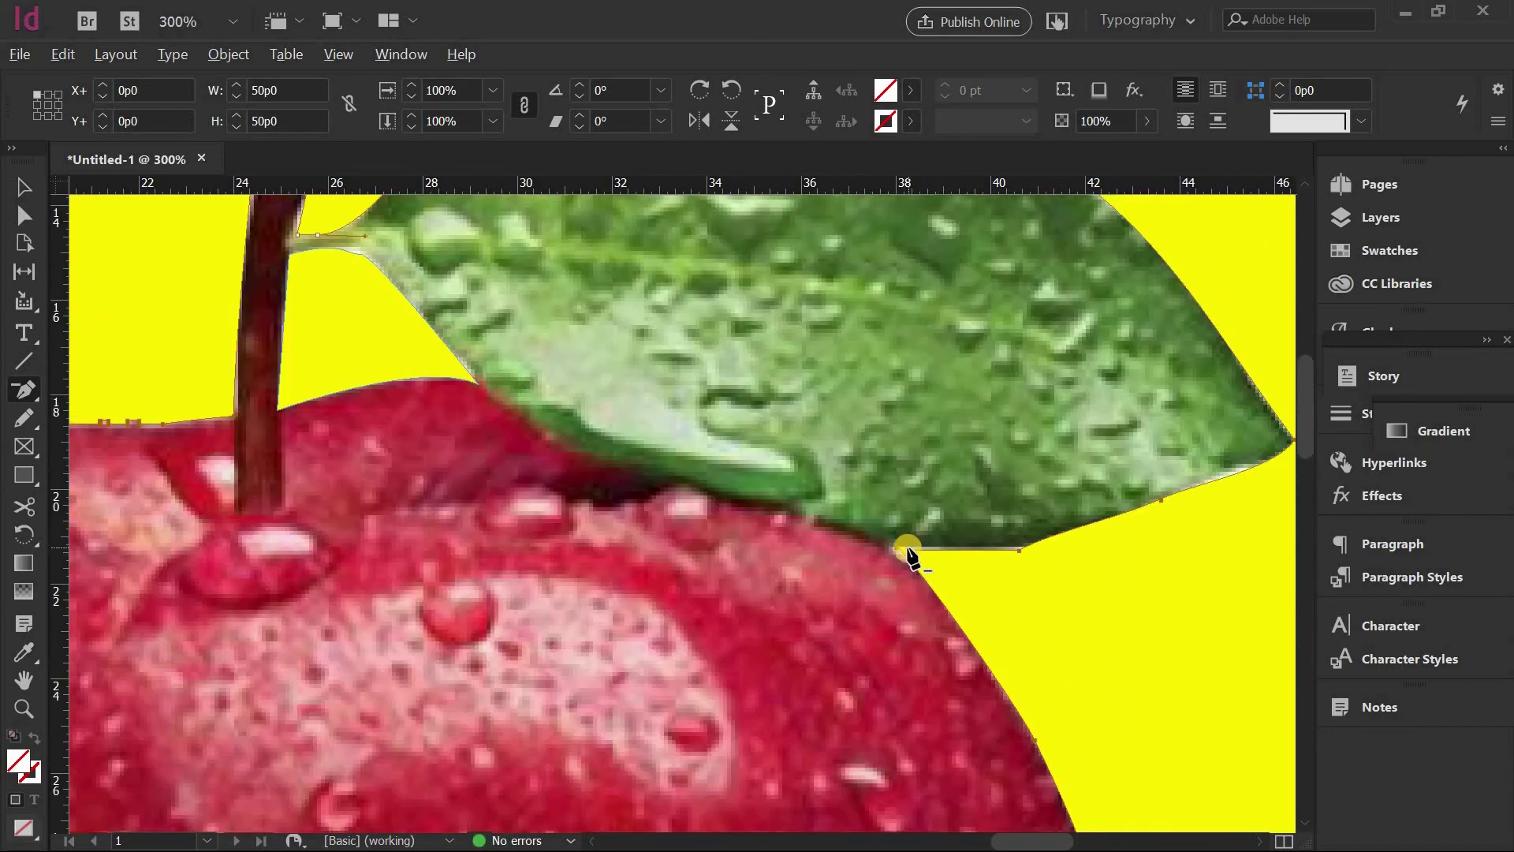
left_click(907, 547)
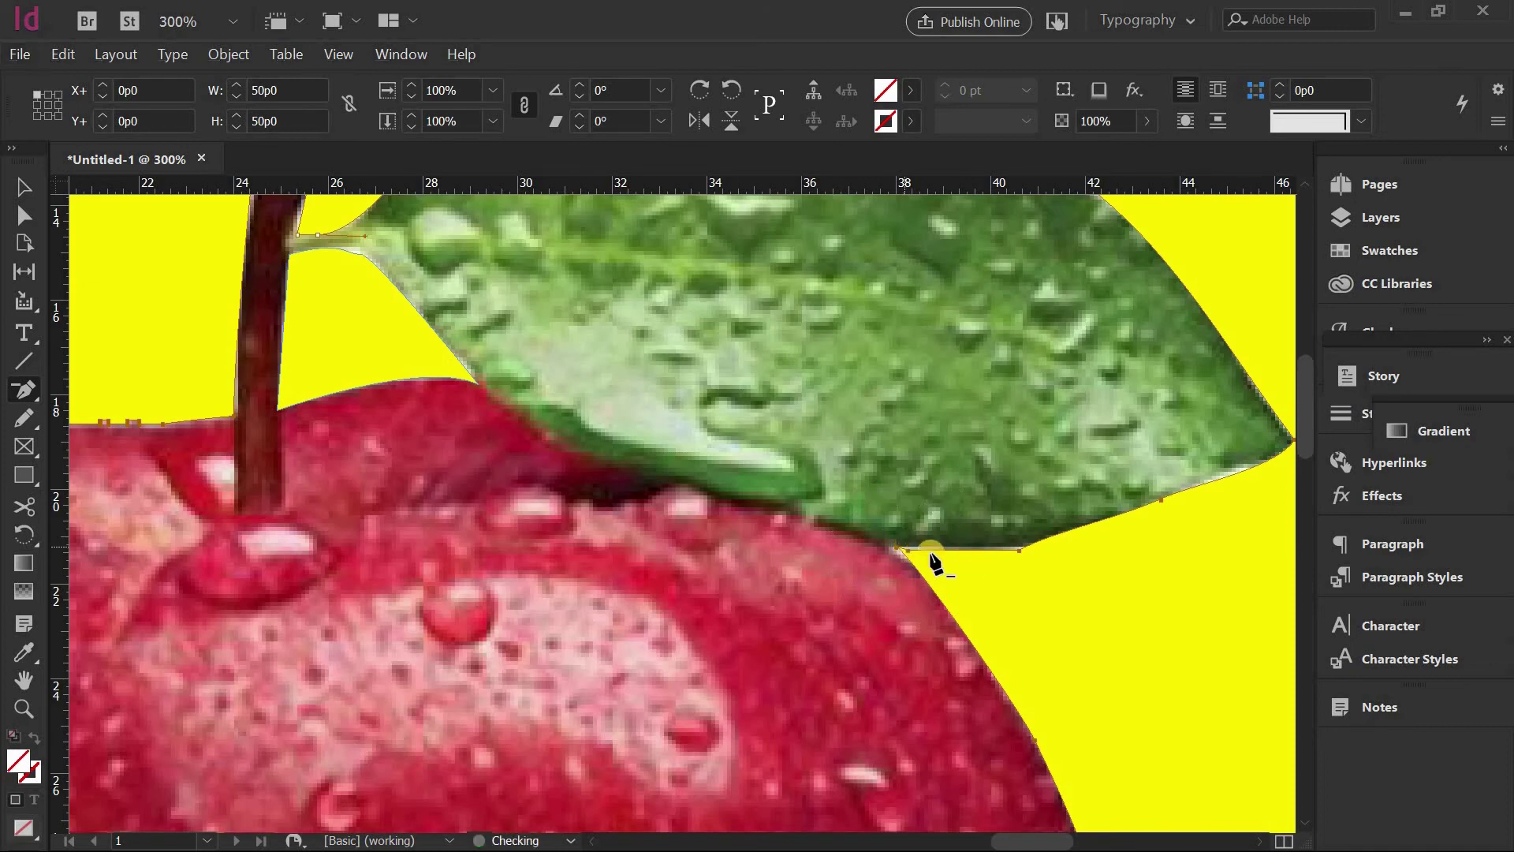
left_click(1017, 546)
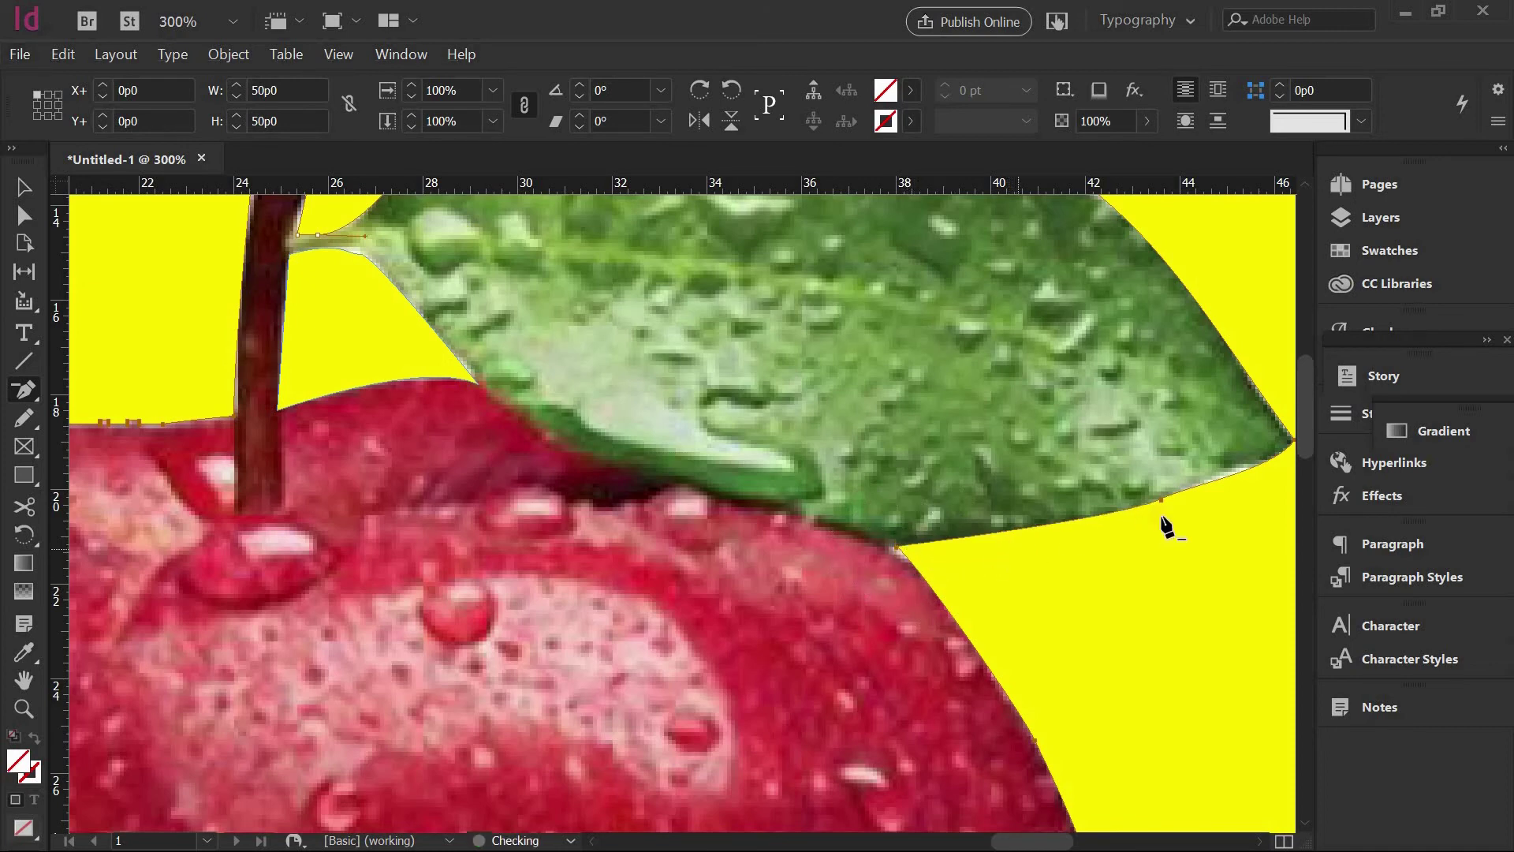
left_click(1202, 483)
left_click(1232, 469)
left_click(1209, 477)
Move the anchor on the leaf's upper-left edge to X 28p11.4, Y 11p11.4 and delete surplus anchors along its top edge, undoing the last excess deletion.
key("ctrl+minus")
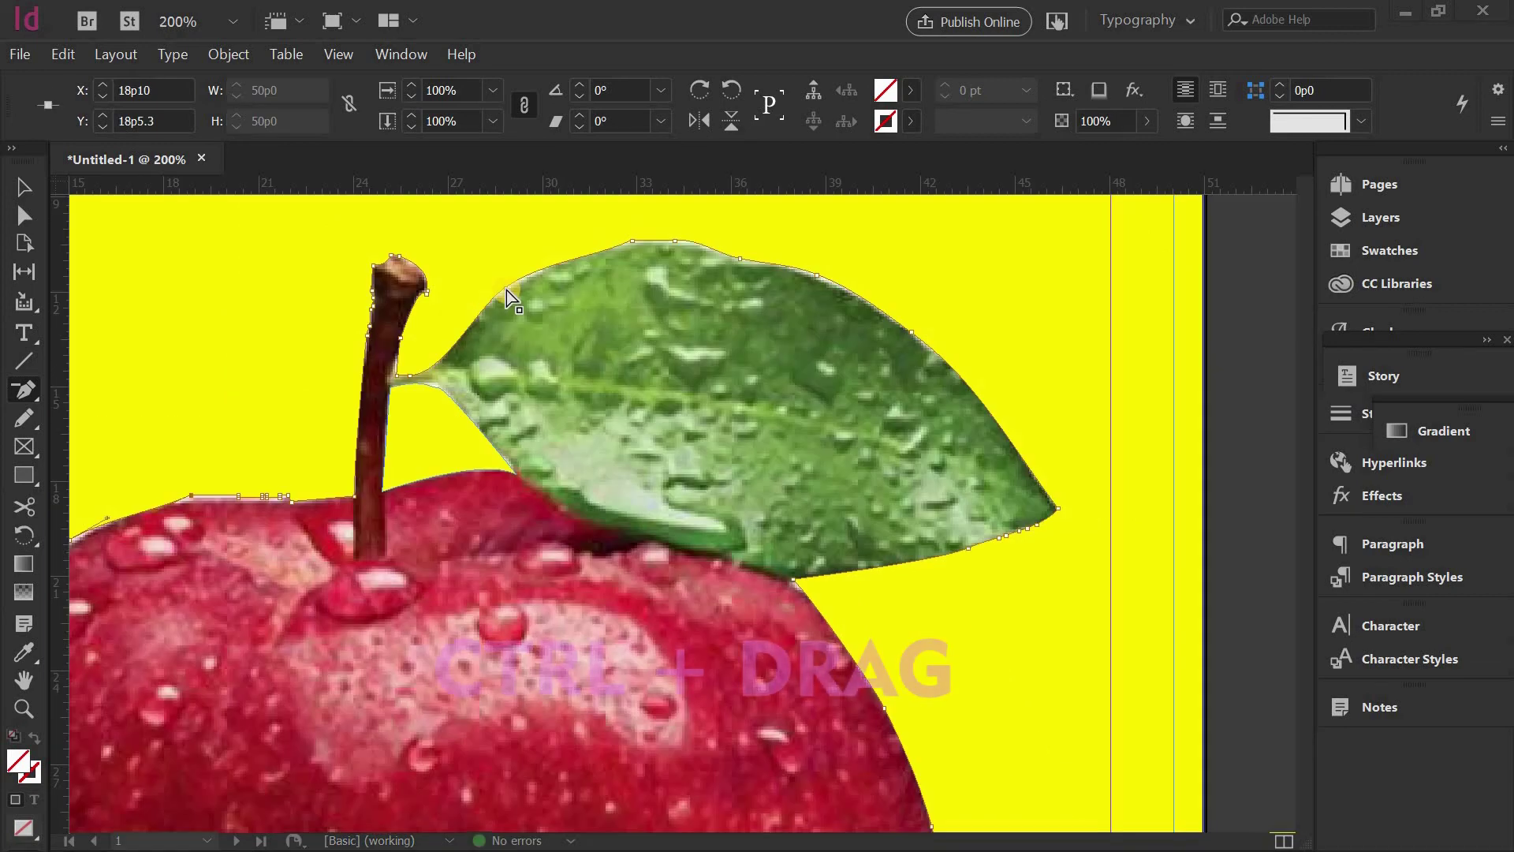
mouse_move(508, 290)
left_mouse_down()
mouse_move(505, 259)
mouse_move(509, 285)
mouse_move(533, 248)
mouse_move(556, 265)
mouse_move(510, 291)
left_mouse_up()
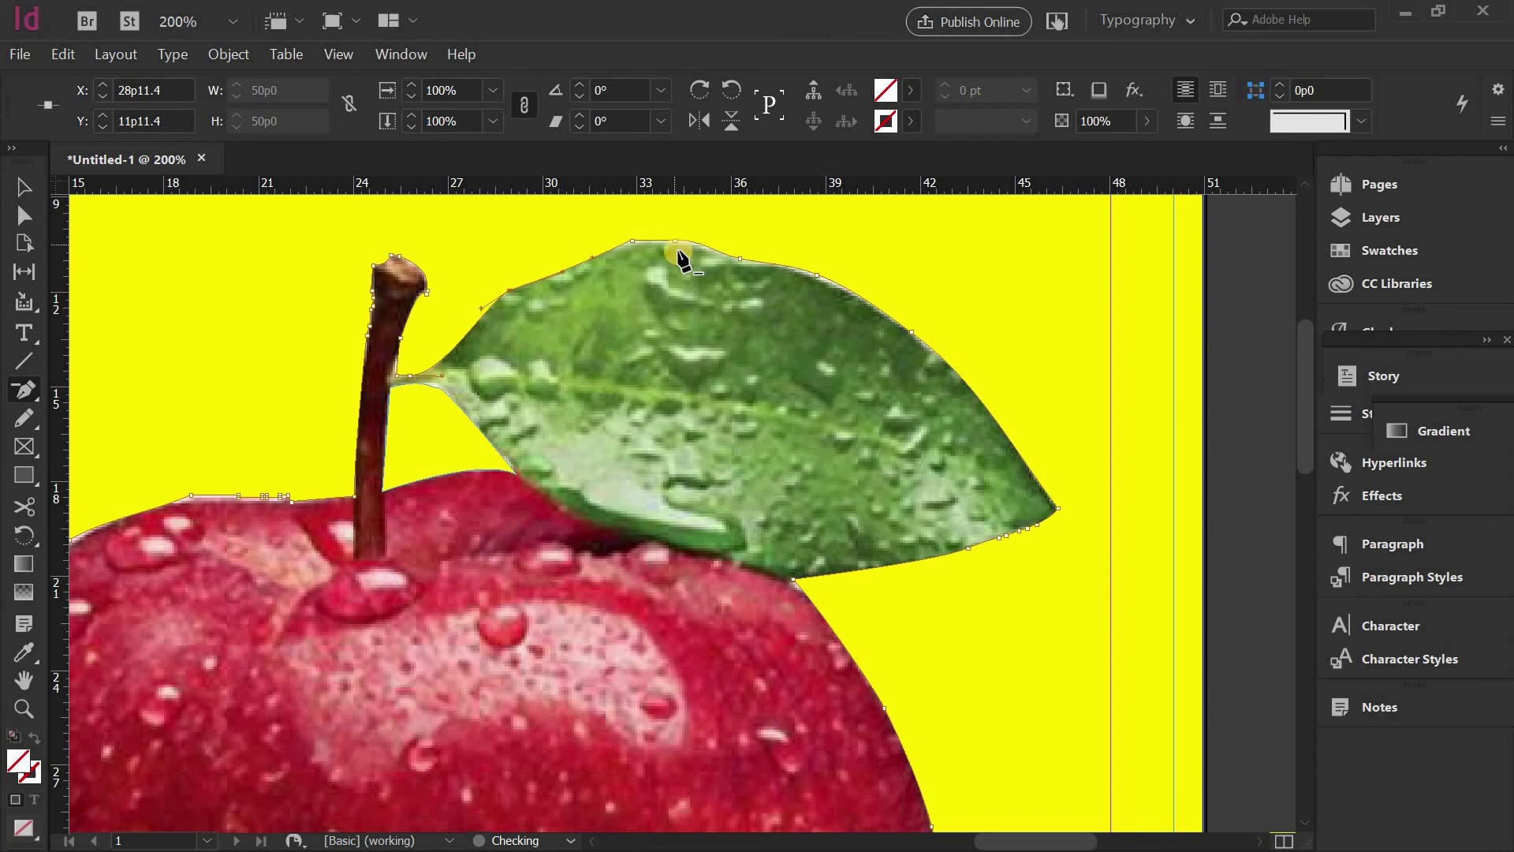
left_click(674, 243)
left_click(675, 243)
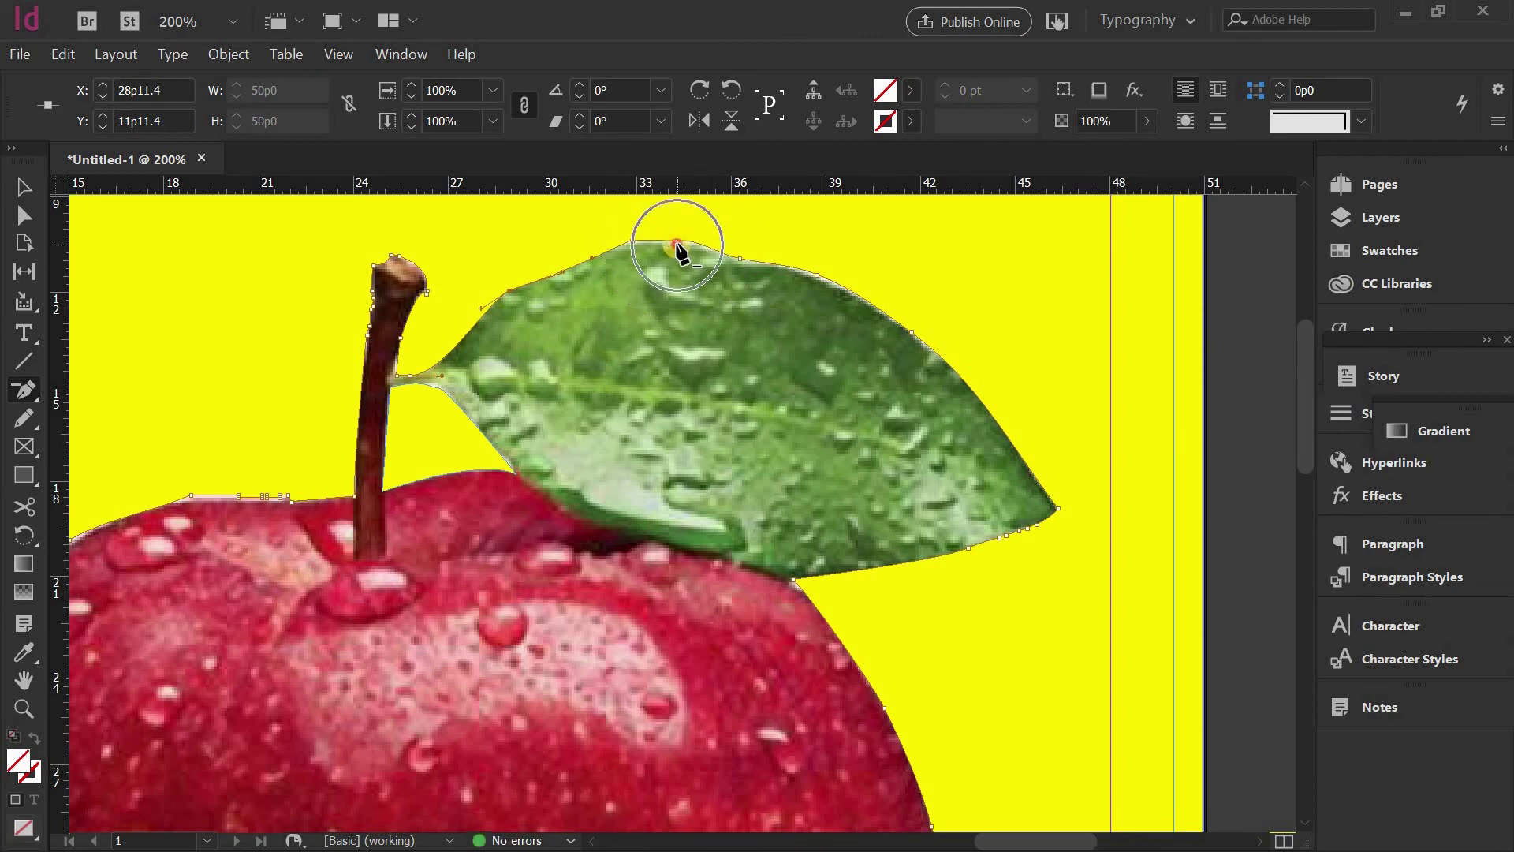
left_click(632, 241)
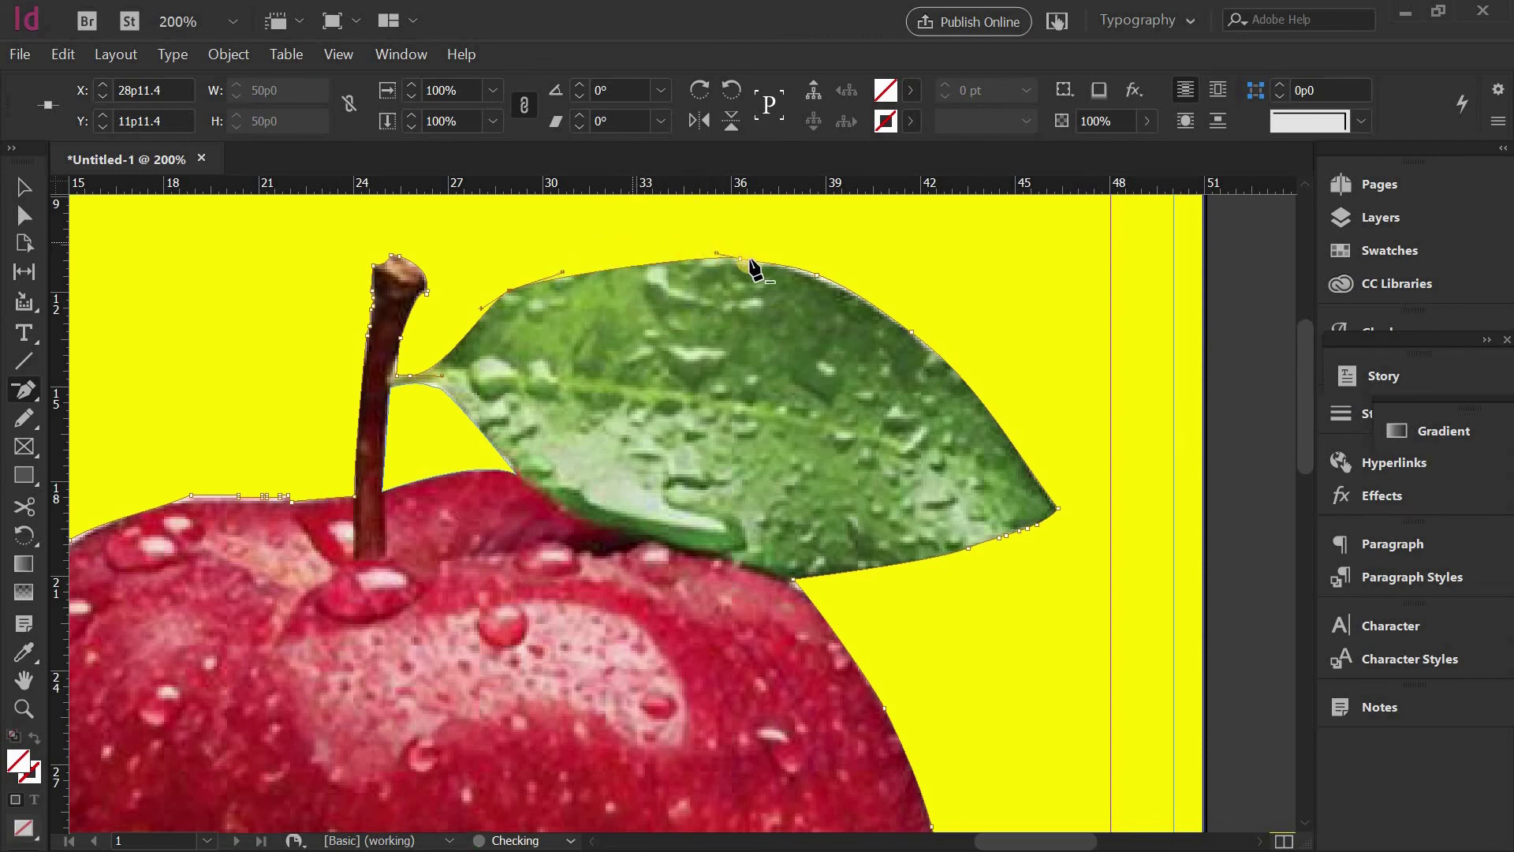
left_click(818, 276)
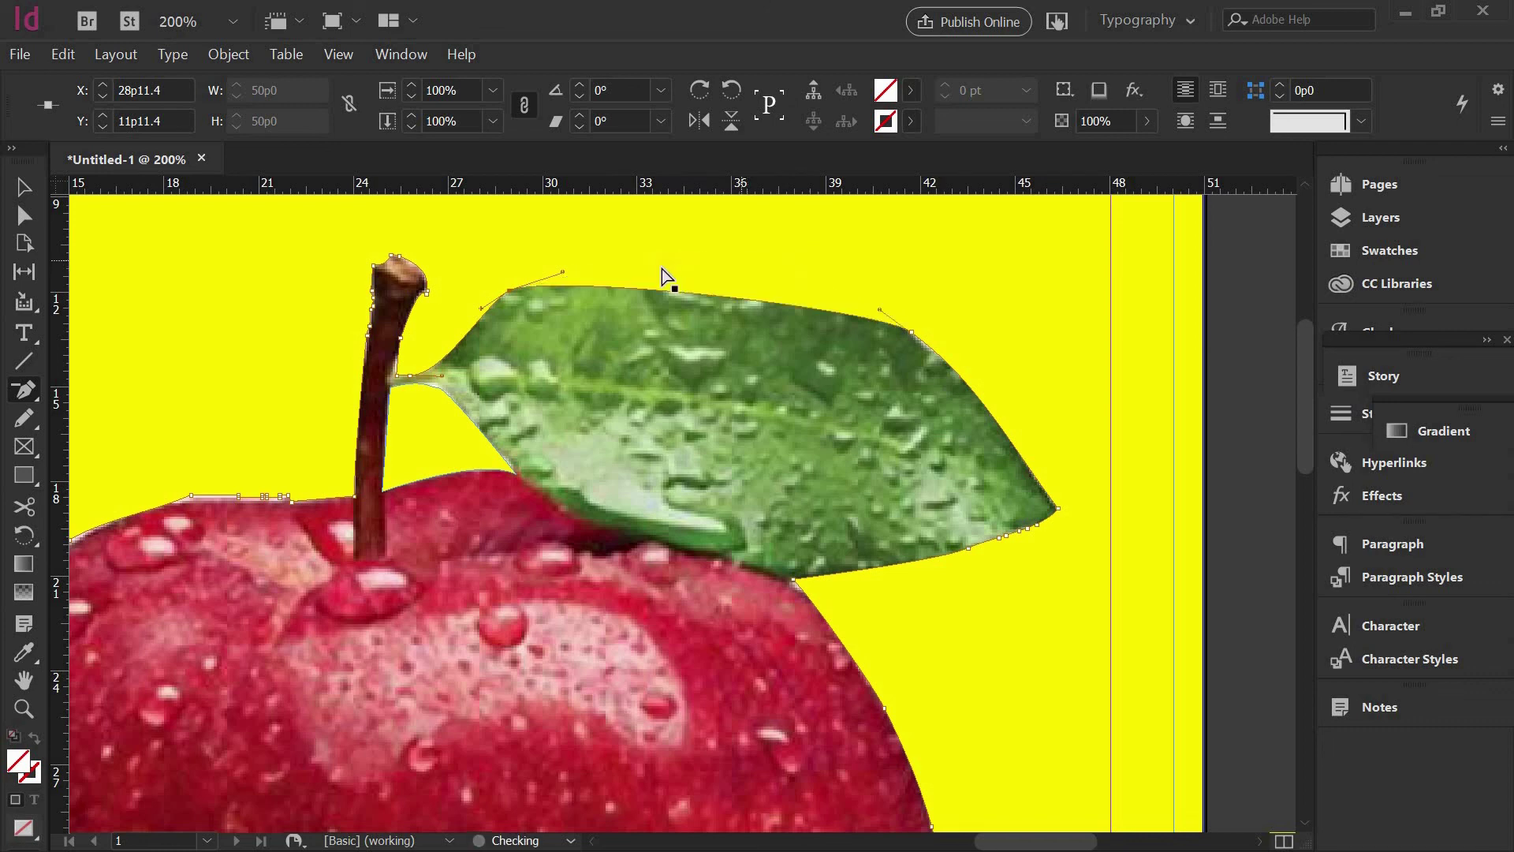
key("space")
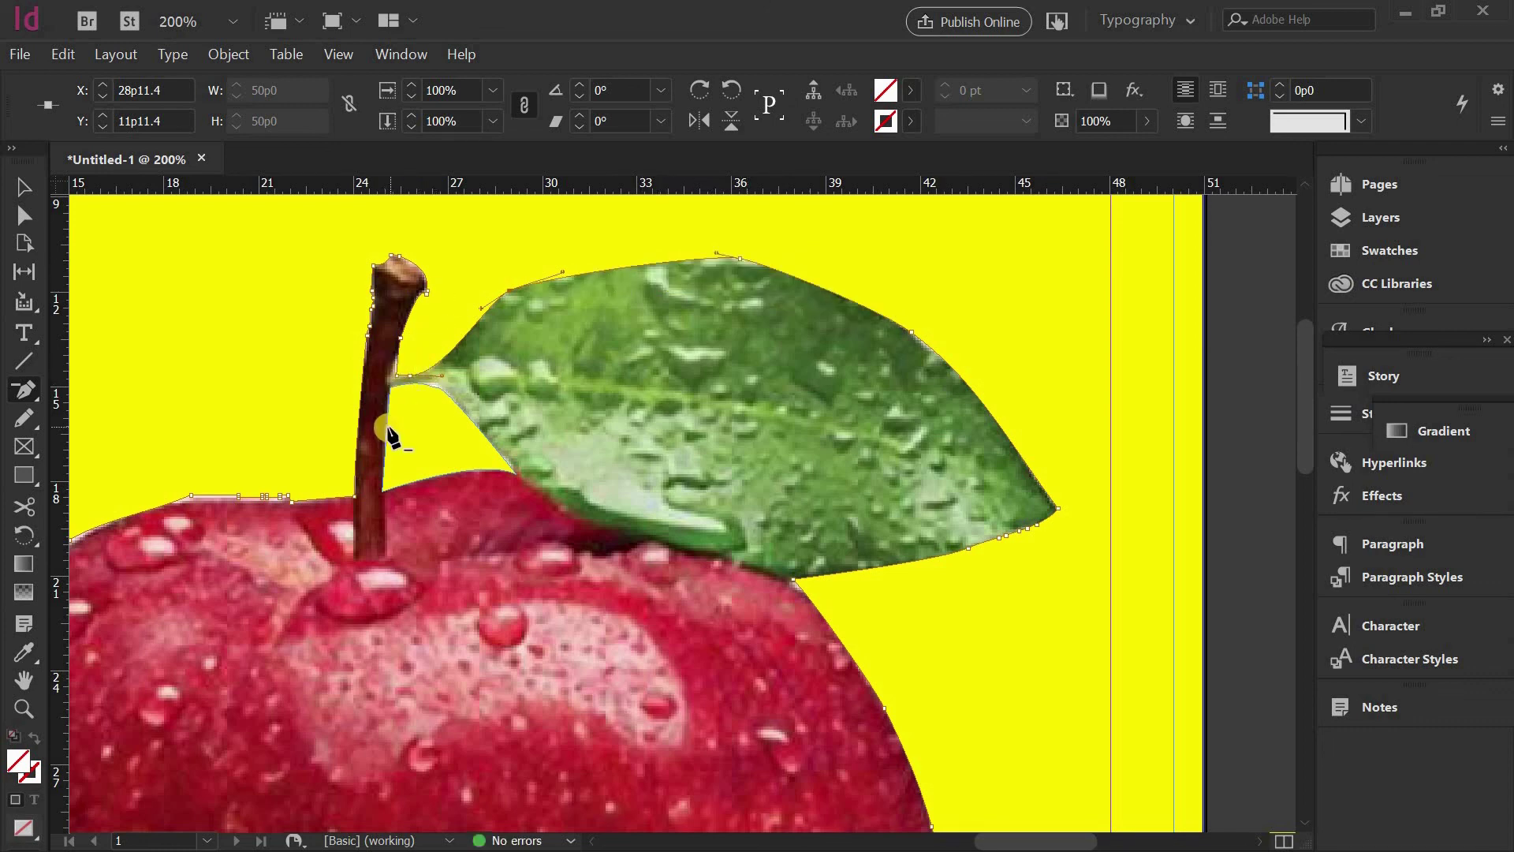
Reshape the stem side of the yellow patch between stem and leaf by shifting its anchors onto the stem, the lower one at X 25p0, Y 17p2.4.
left_click(381, 463)
left_click(388, 389)
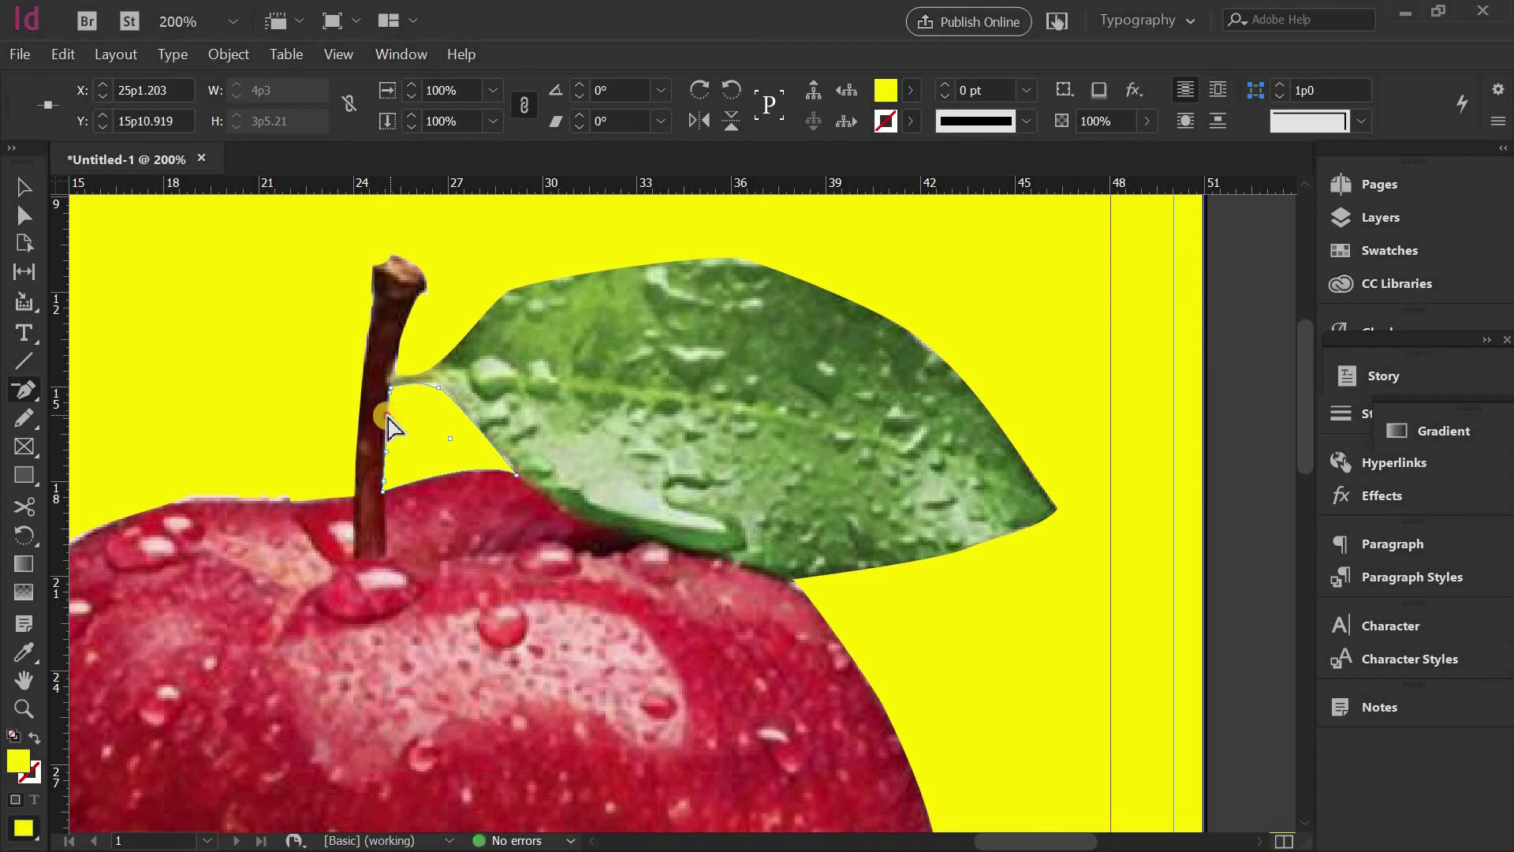
left_click_drag(387, 416, 385, 415)
left_click(385, 451)
left_click_drag(385, 452, 385, 456)
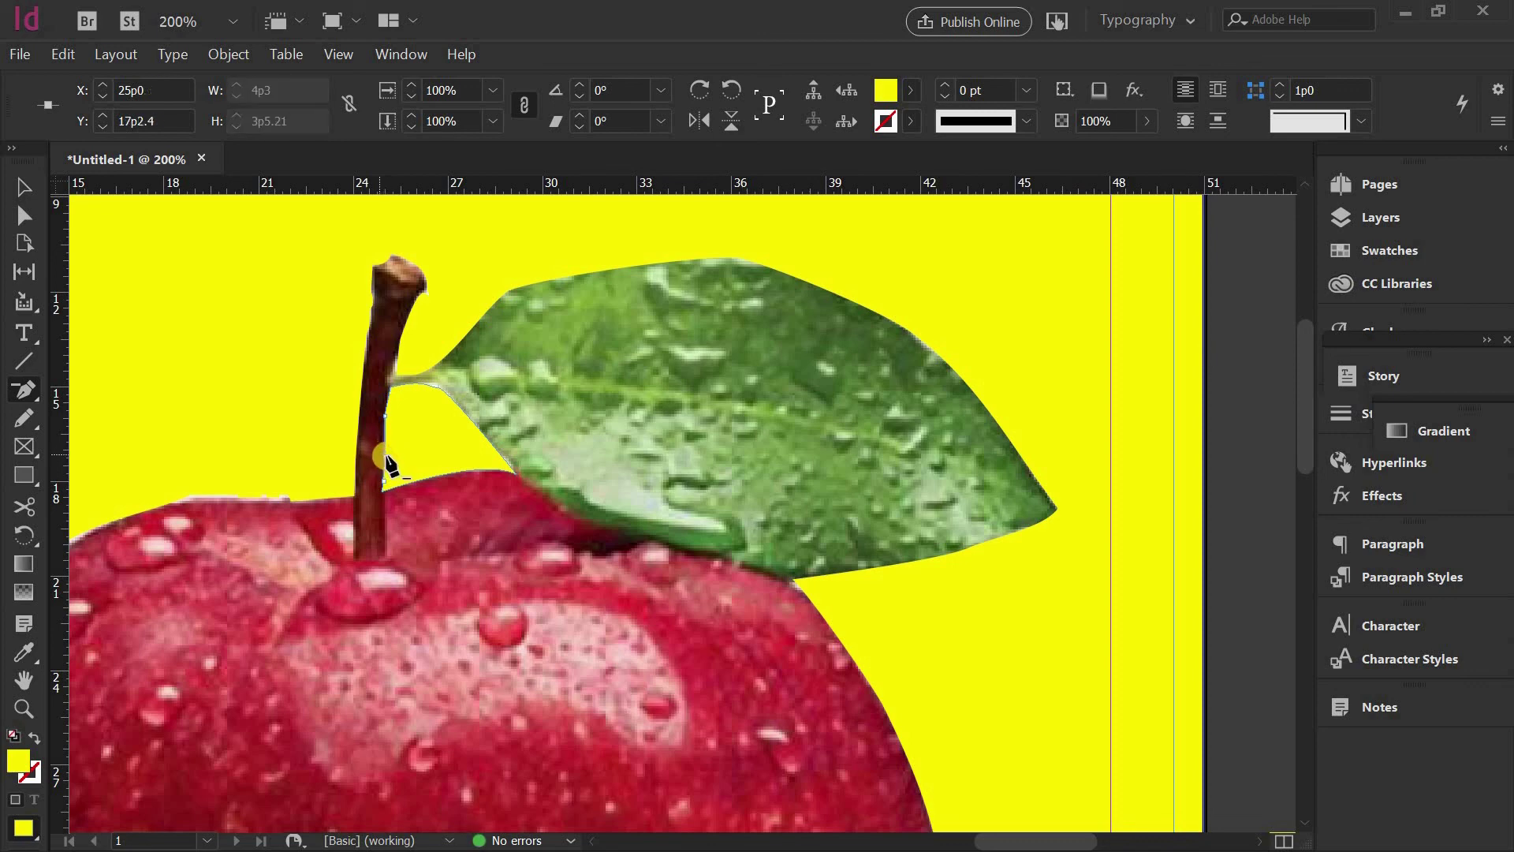
Review the refined cut-out up close and on the whole page, and deselect the group.
key("ctrl+equal")
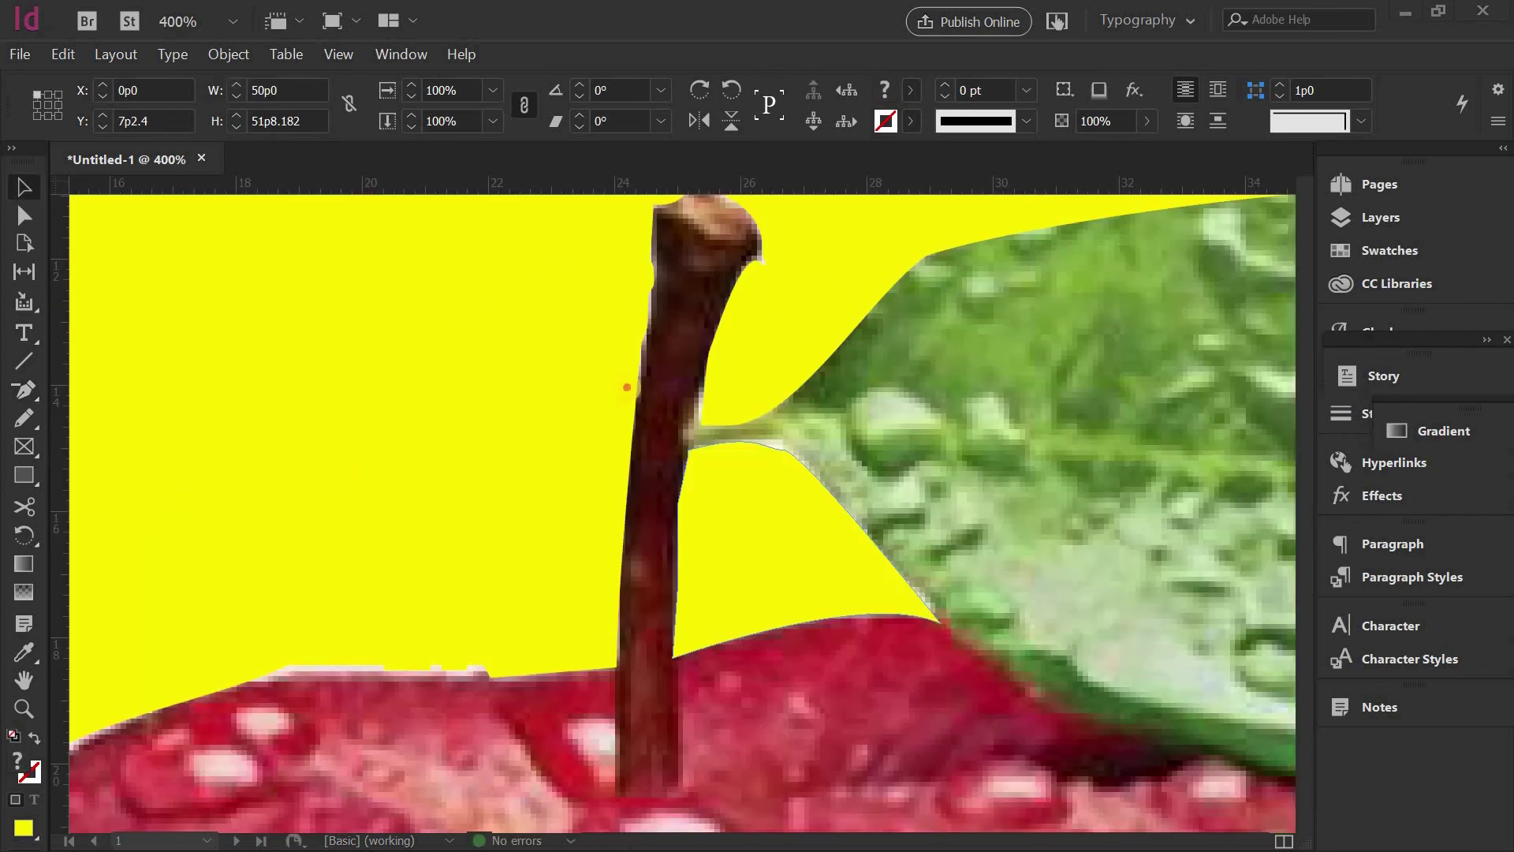
key("ctrl+minus")
key("ctrl+minus")
key("ctrl+minus")
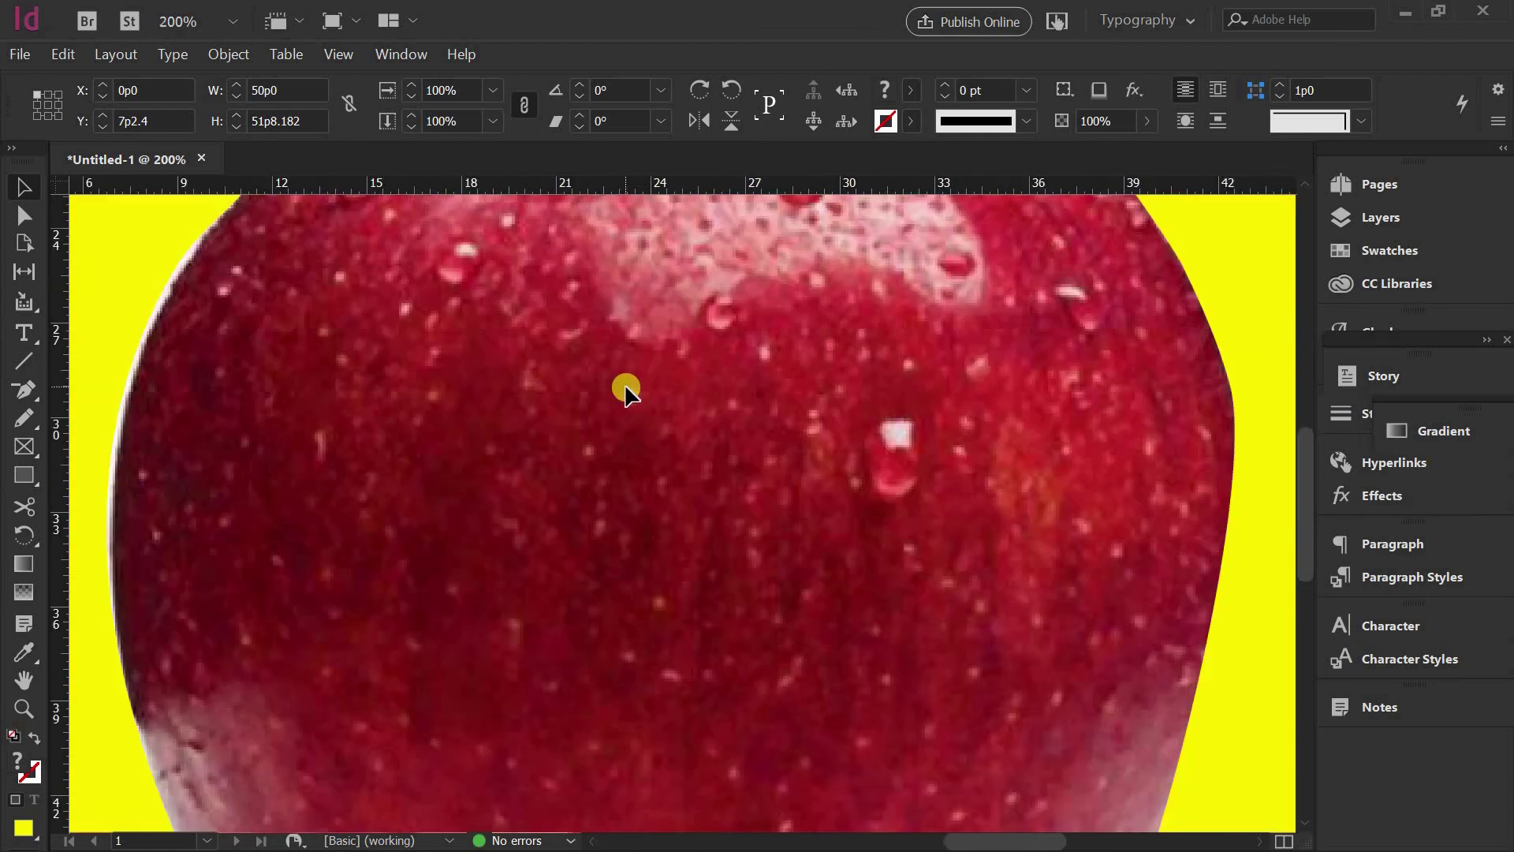
key("ctrl+minus")
key("ctrl+minus")
key("ctrl+minus")
key("ctrl+minus")
key("ctrl+minus")
key("ctrl+minus")
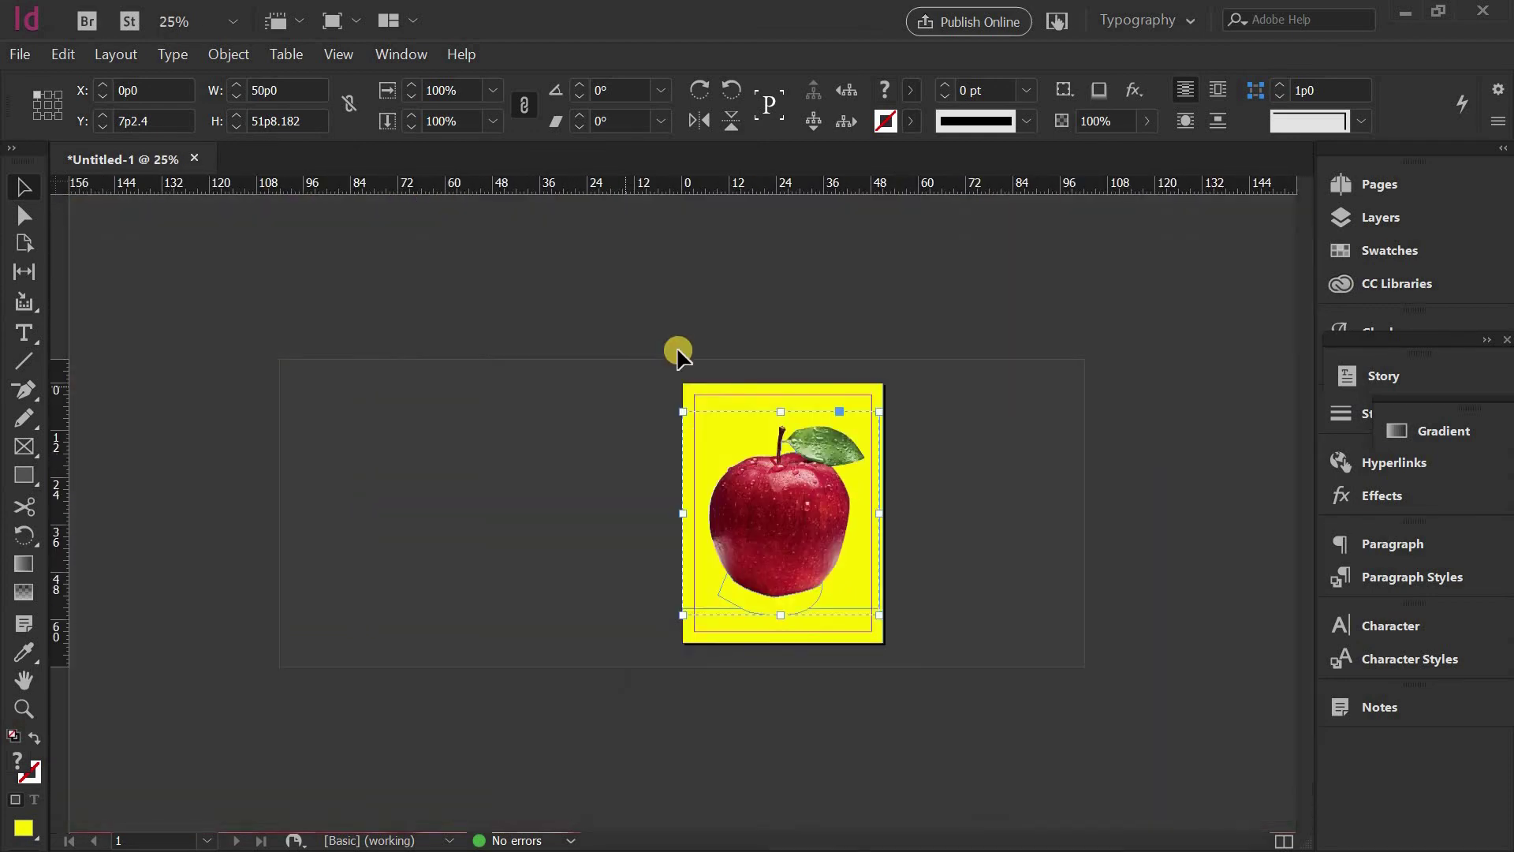
left_click(1127, 471)
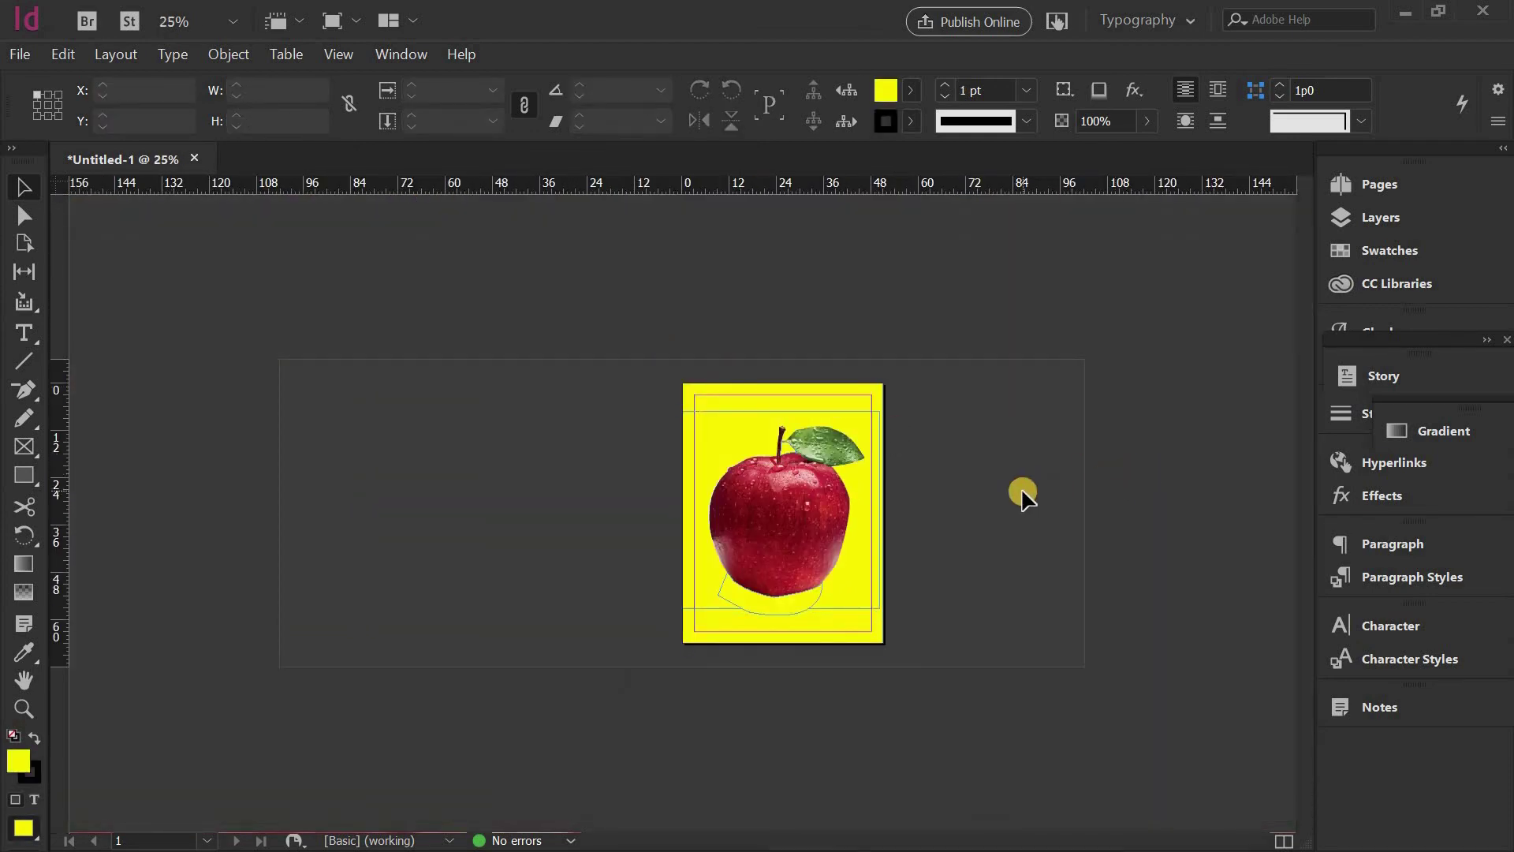
key("ctrl+equal")
scroll(954, 472, "right", 3)
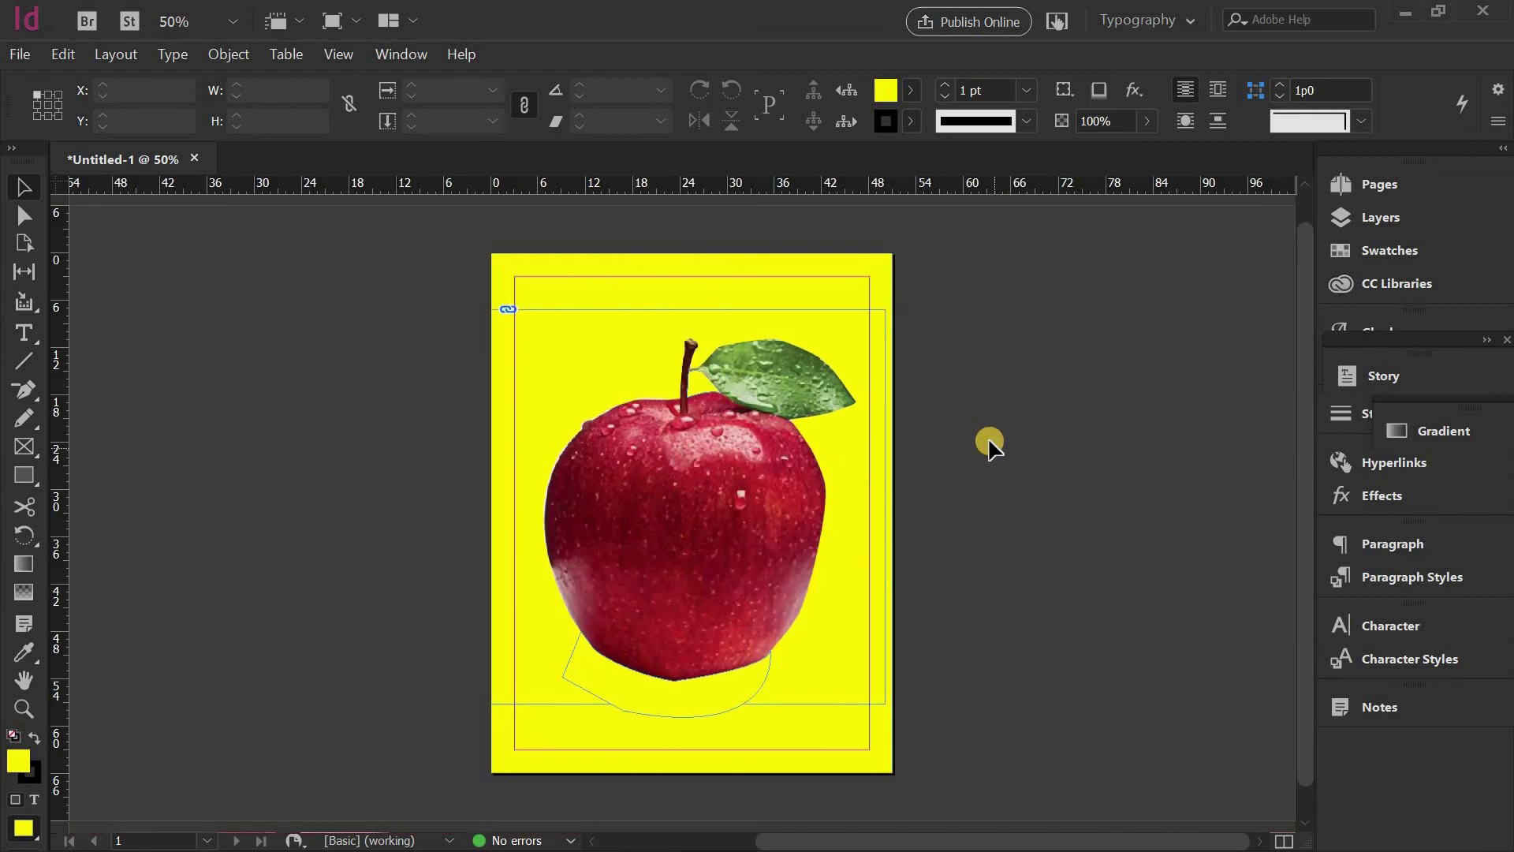